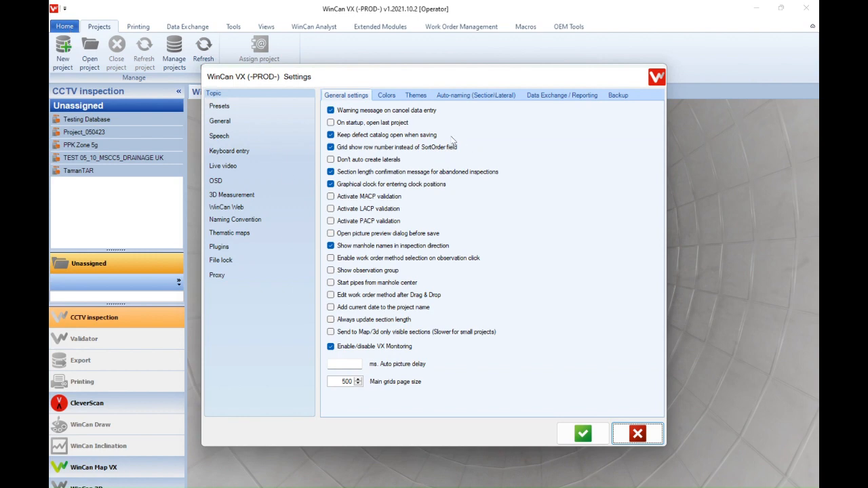
Step: Check the country, language and standard options in the project presets of the settings
{"action": "left_click", "coordinate": [221, 109]}
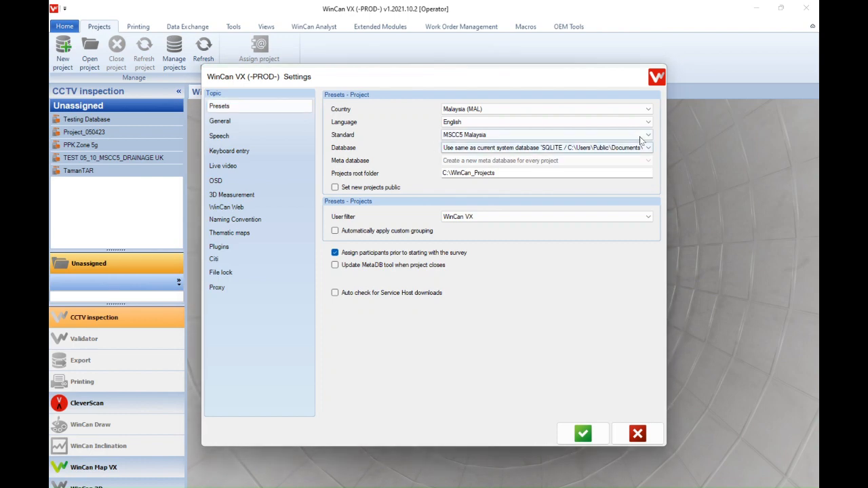
{"action": "left_click", "coordinate": [637, 110]}
{"action": "left_click", "coordinate": [637, 111]}
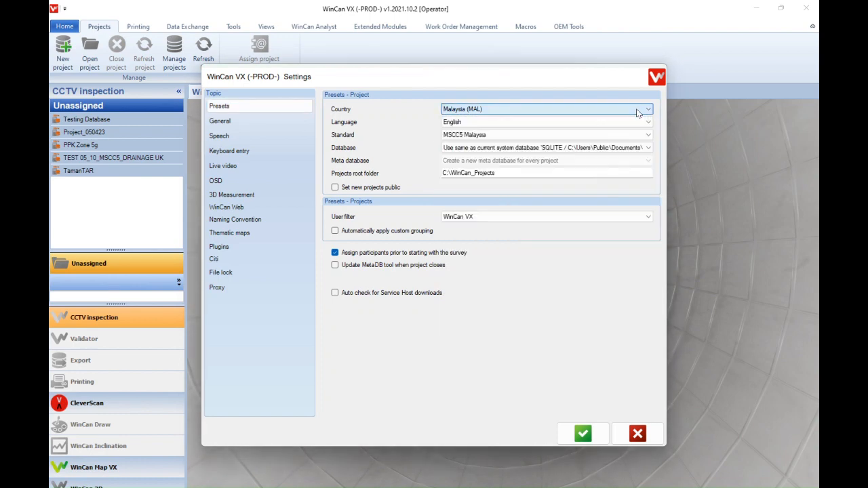
{"action": "left_click", "coordinate": [632, 122]}
{"action": "left_click", "coordinate": [633, 122]}
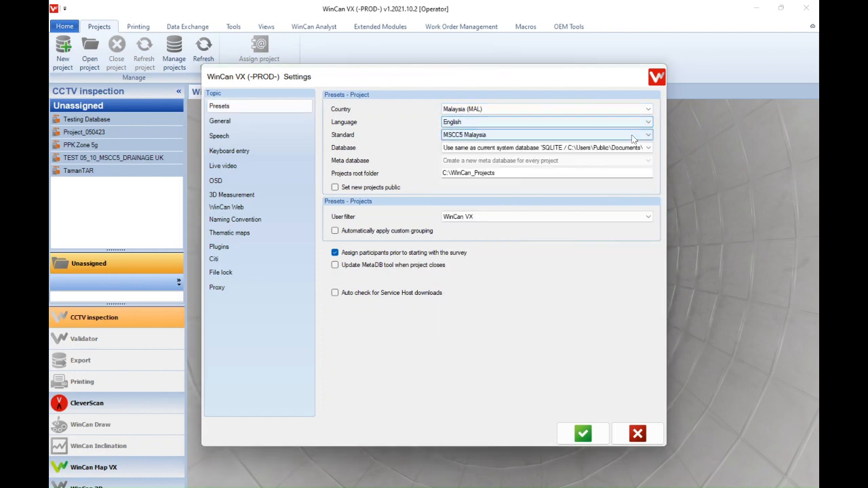
{"action": "left_click", "coordinate": [631, 137]}
{"action": "left_click", "coordinate": [631, 137]}
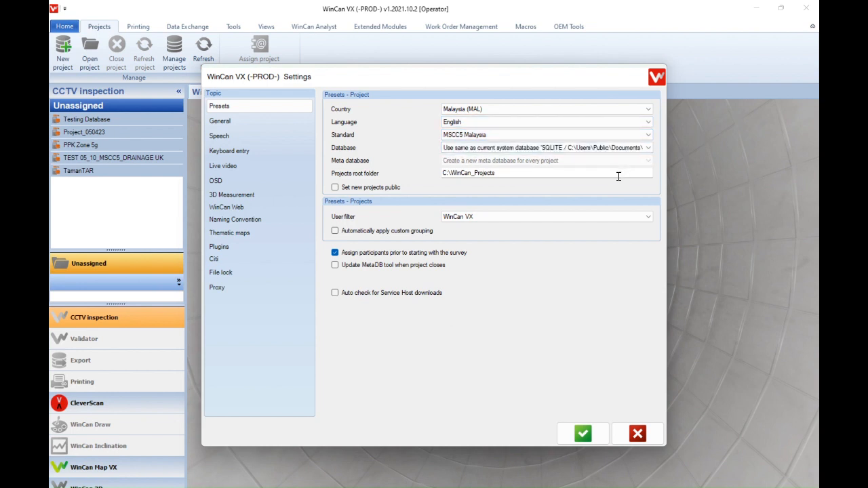
Step: Check the projects root folder, keep it at C:\WinCan_Projects and save the settings
{"action": "left_click", "coordinate": [535, 172]}
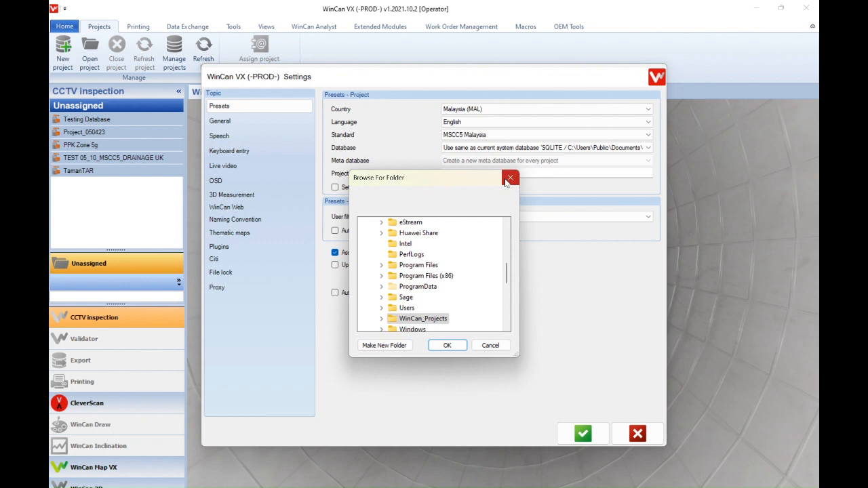
{"action": "left_click", "coordinate": [511, 179]}
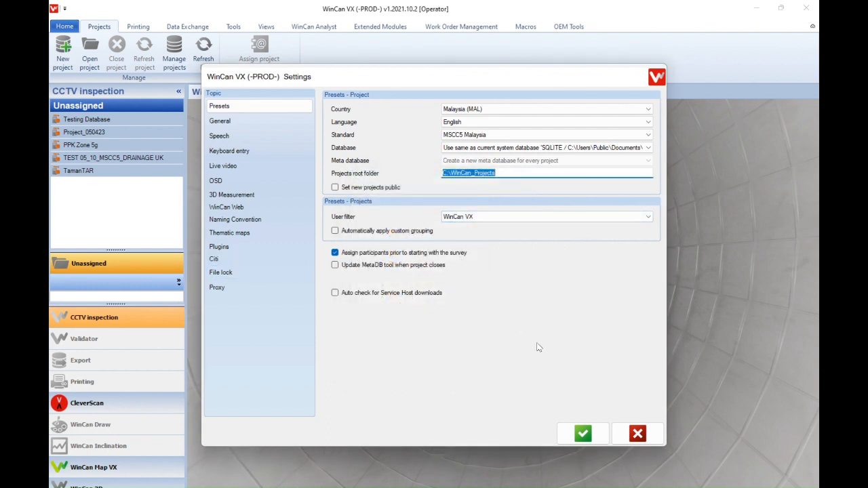
{"action": "left_click", "coordinate": [584, 438]}
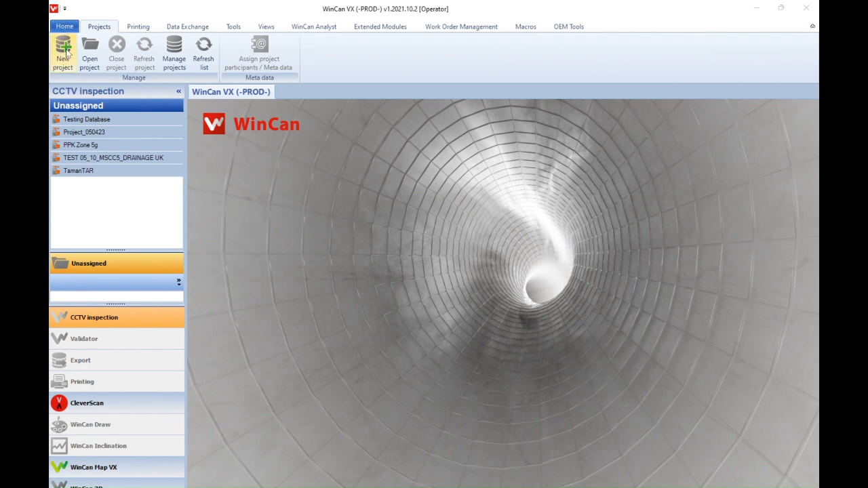
Step: Start a new project and name it Project Name 1
{"action": "left_click", "coordinate": [67, 50]}
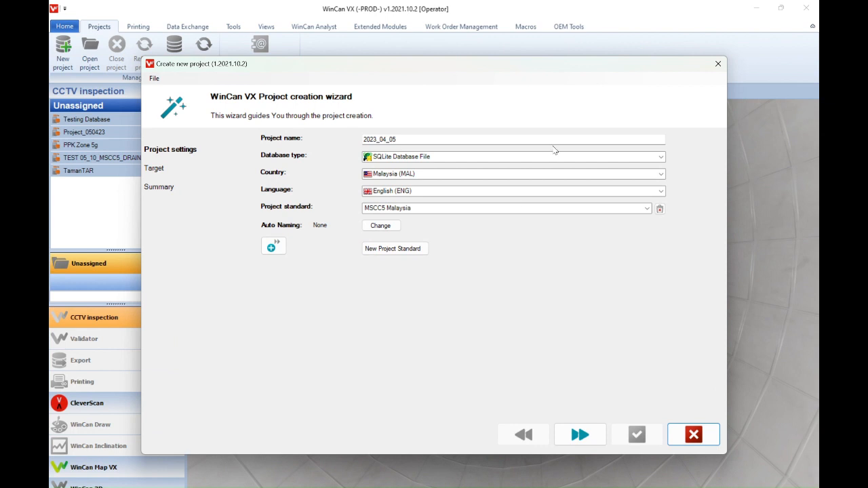
{"action": "left_click", "coordinate": [430, 140]}
{"action": "left_click_drag", "start_coordinate": [430, 139], "coordinate": [347, 138]}
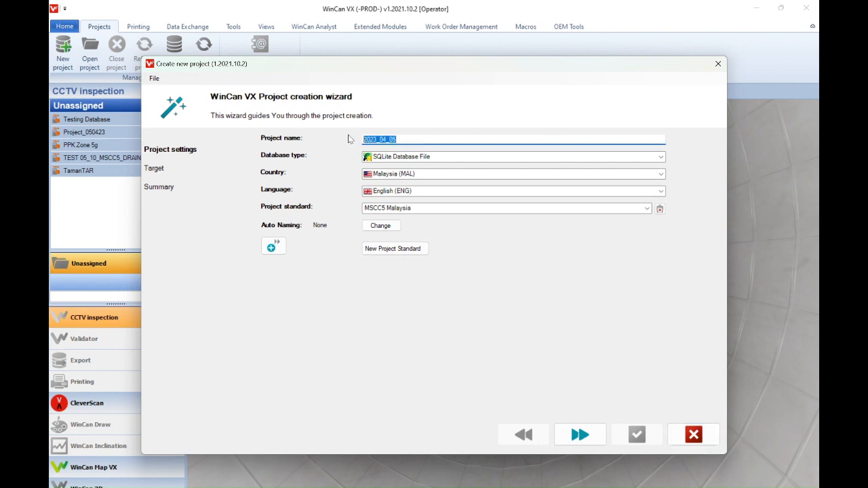
{"action": "type", "text": "ct Name 1"}
Step: Use SQLite Database File as the project's database type, Malaysia (MAL) as country and English (ENG) as language
{"action": "left_click", "coordinate": [469, 157]}
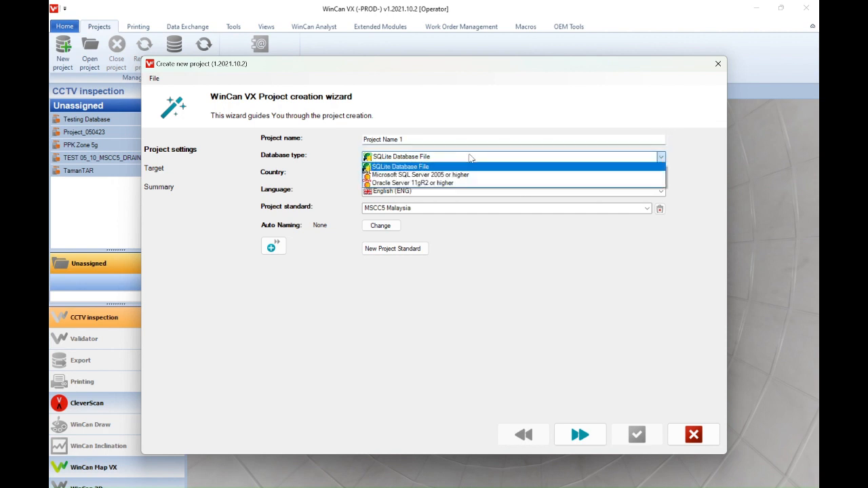
{"action": "left_click", "coordinate": [469, 157]}
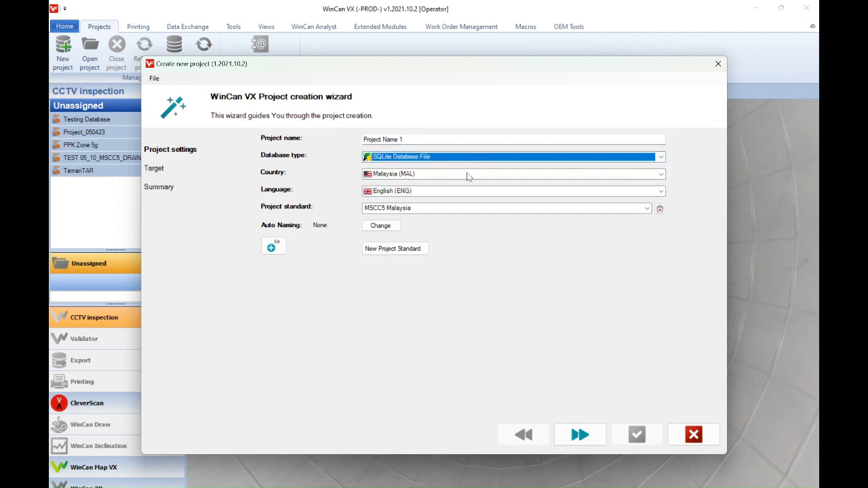
{"action": "left_click", "coordinate": [466, 173]}
{"action": "left_click", "coordinate": [467, 174]}
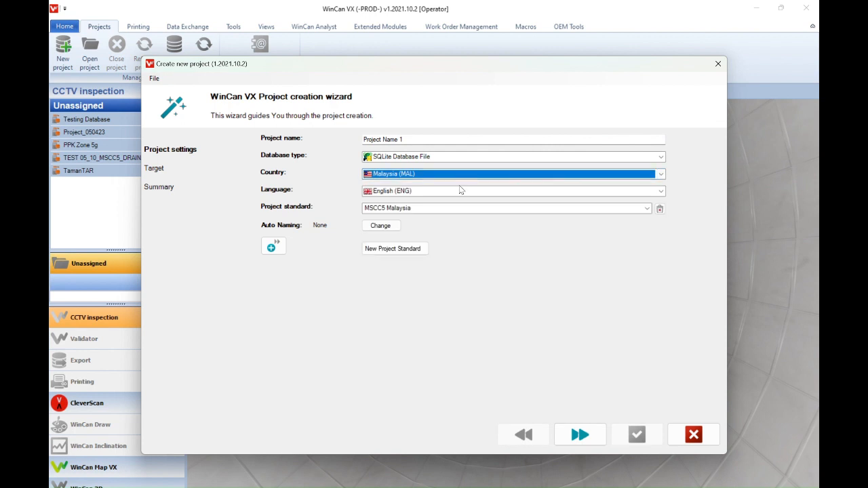
{"action": "left_click", "coordinate": [461, 193]}
{"action": "left_click", "coordinate": [462, 193]}
Step: Try MSCC4 Malaysia as the project standard, and settle on MSCC5 Malaysia
{"action": "left_click", "coordinate": [459, 208]}
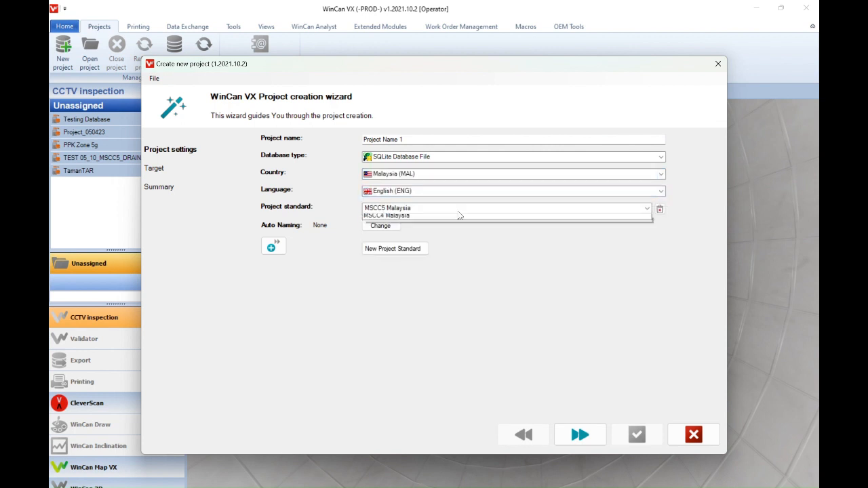
{"action": "left_click", "coordinate": [458, 226]}
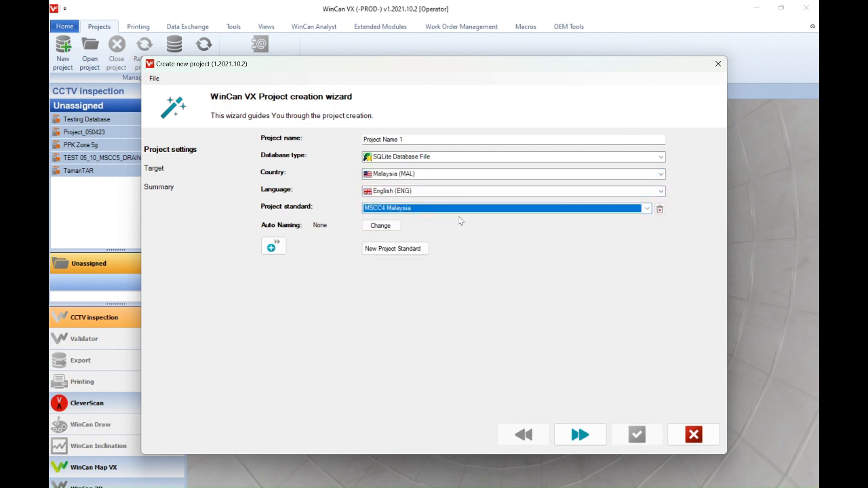
{"action": "left_click", "coordinate": [461, 212]}
{"action": "left_click", "coordinate": [526, 216]}
Step: Examine the project auto naming settings and the catalog options for a new project standard, cancelling both
{"action": "left_click", "coordinate": [382, 225]}
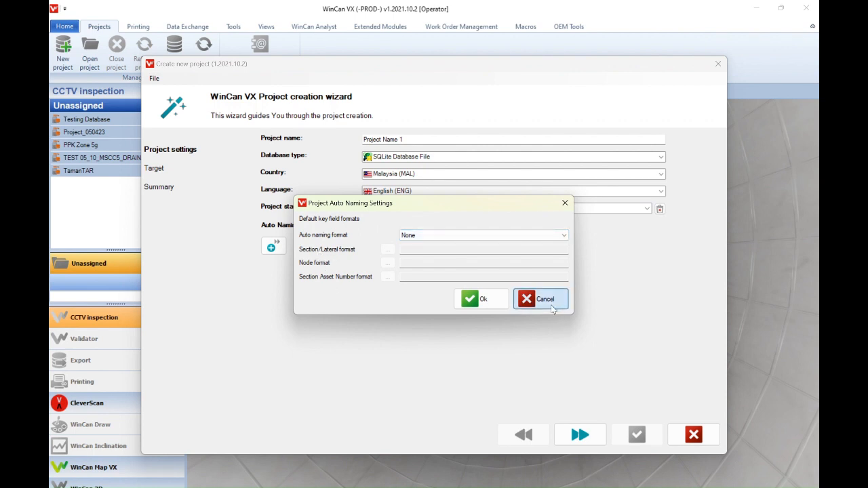
{"action": "left_click", "coordinate": [552, 307]}
{"action": "left_click", "coordinate": [395, 248]}
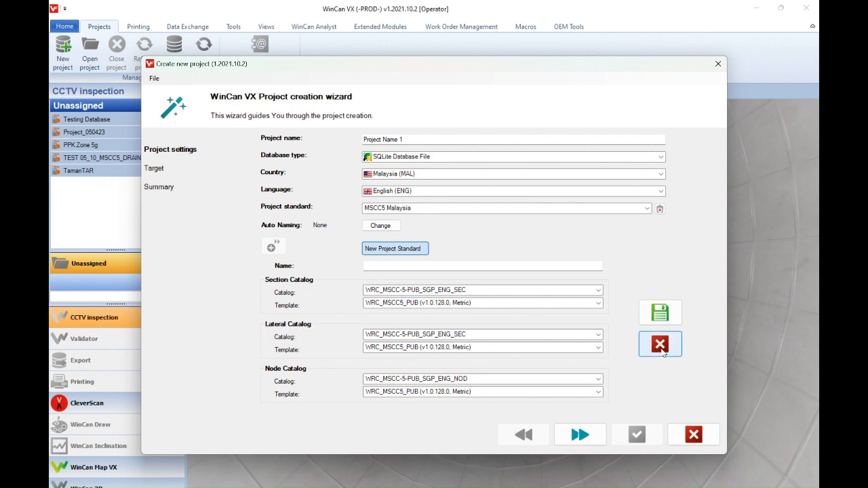
{"action": "left_click", "coordinate": [586, 294]}
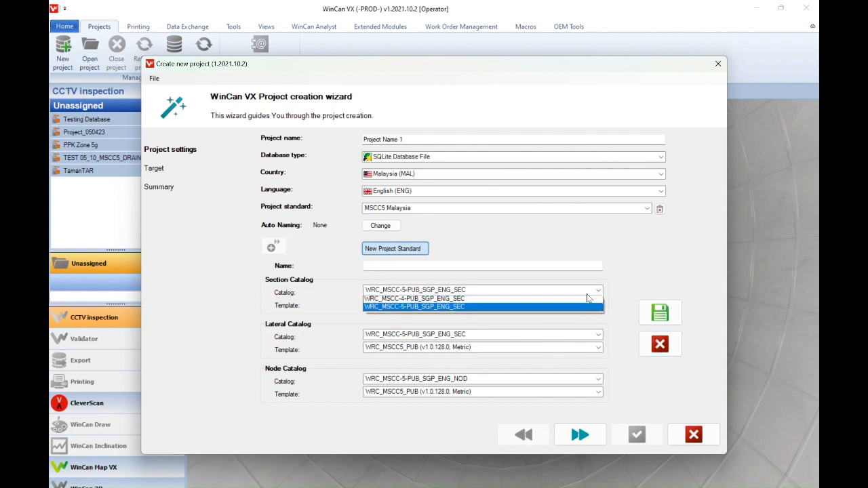
{"action": "left_click", "coordinate": [587, 295]}
{"action": "left_click", "coordinate": [661, 345]}
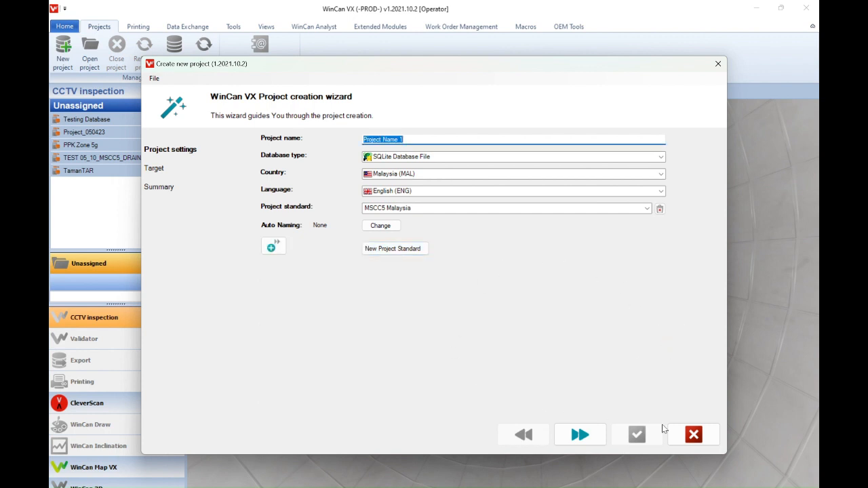
Step: Go on to the target settings, browse the available folders and keep the path C:\WinCan_Projects\Project Name 1
{"action": "left_click", "coordinate": [578, 434]}
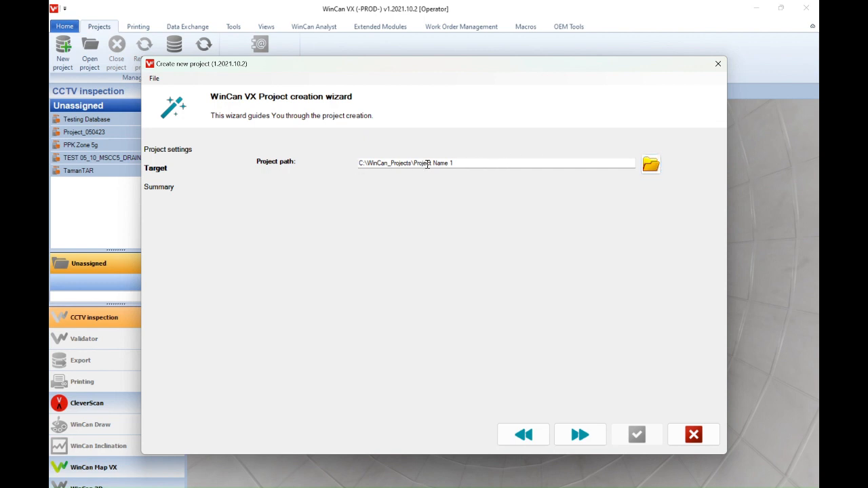
{"action": "left_click", "coordinate": [651, 164]}
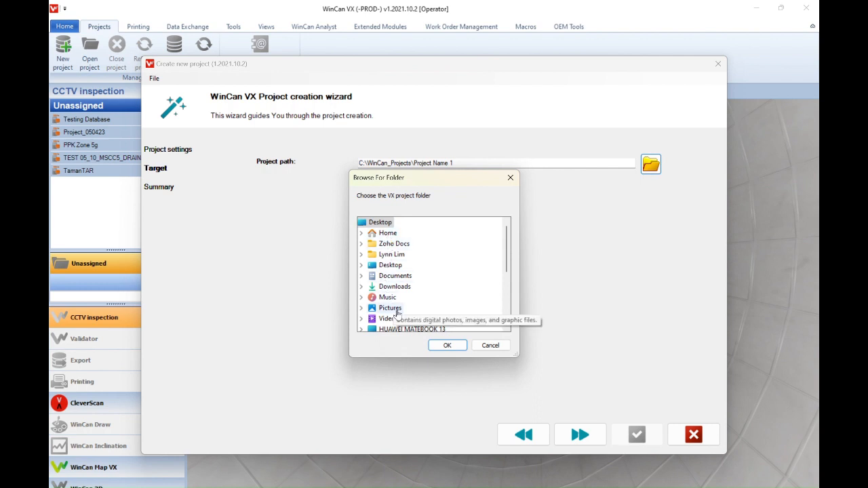
{"action": "left_click_drag", "start_coordinate": [509, 251], "coordinate": [505, 309]}
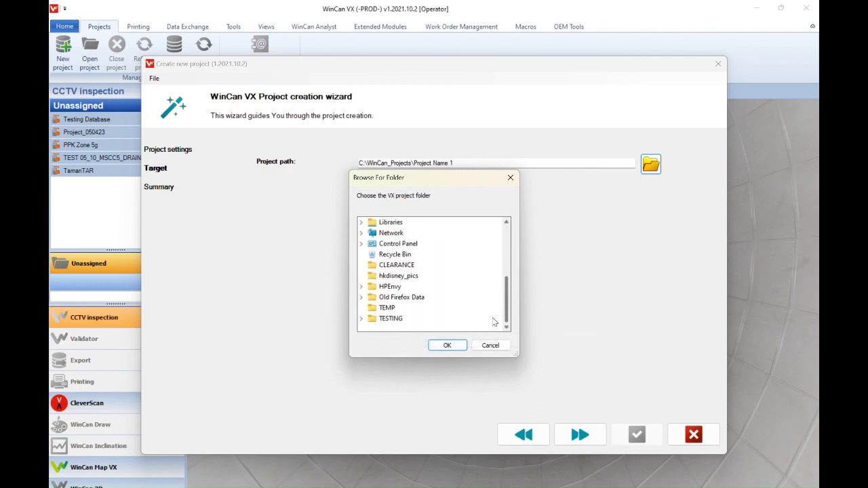
{"action": "left_click", "coordinate": [491, 345]}
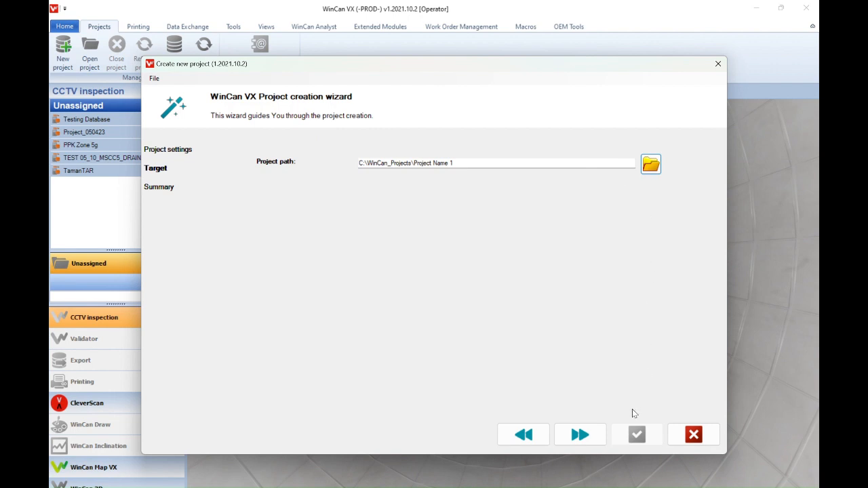
Step: Create the project from the wizard's summary and finish the wizard
{"action": "left_click", "coordinate": [584, 438]}
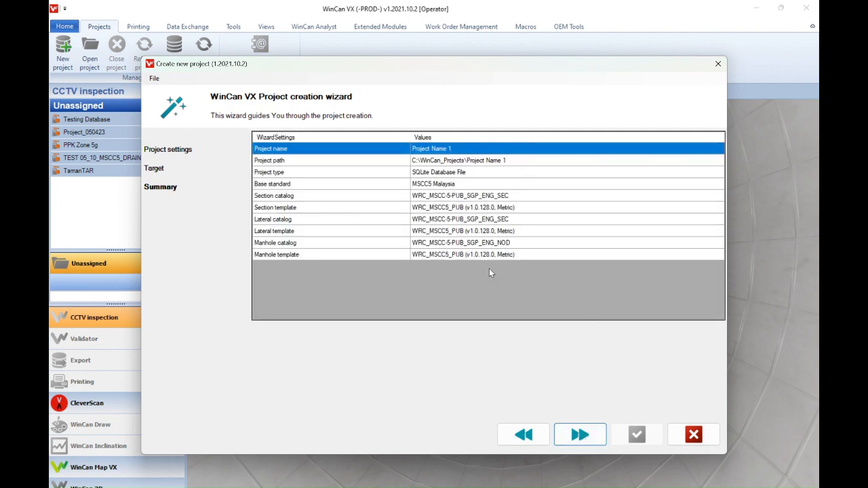
{"action": "left_click", "coordinate": [582, 431]}
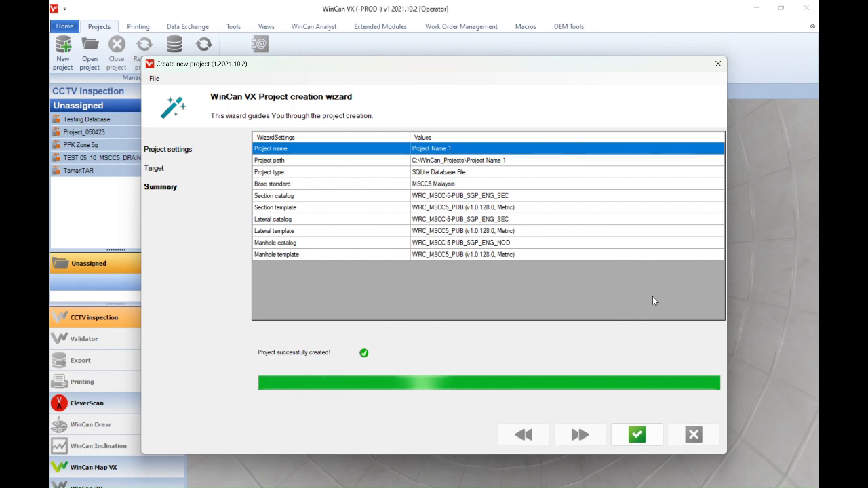
{"action": "left_click", "coordinate": [636, 434]}
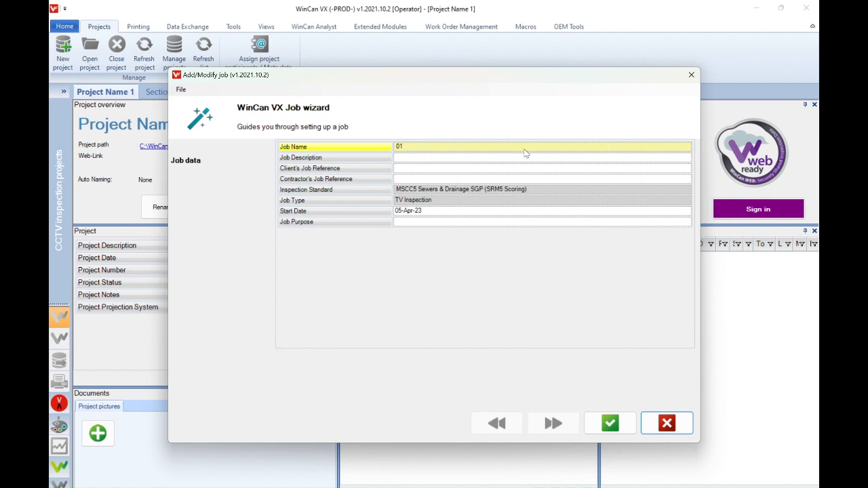
Step: Replace the default job name with JobName in the job wizard
{"action": "left_click", "coordinate": [425, 148]}
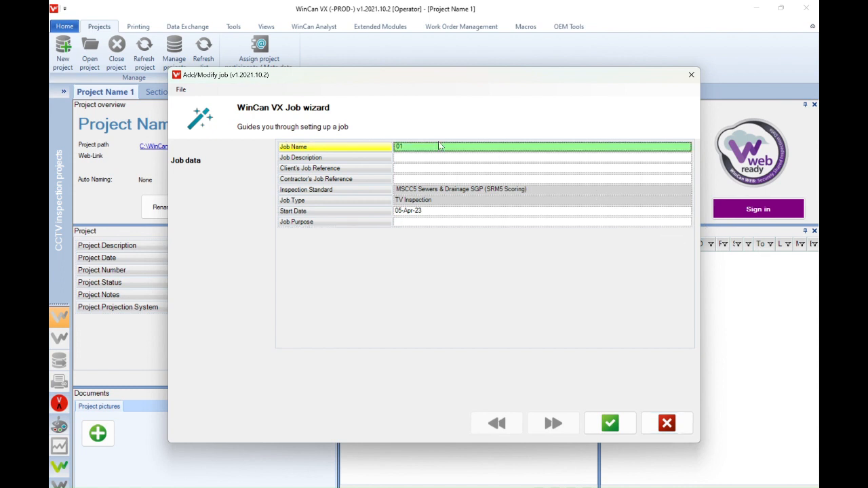
{"action": "key", "text": "BackSpace"}
{"action": "key", "text": "BackSpace"}
{"action": "type", "text": "JobName"}
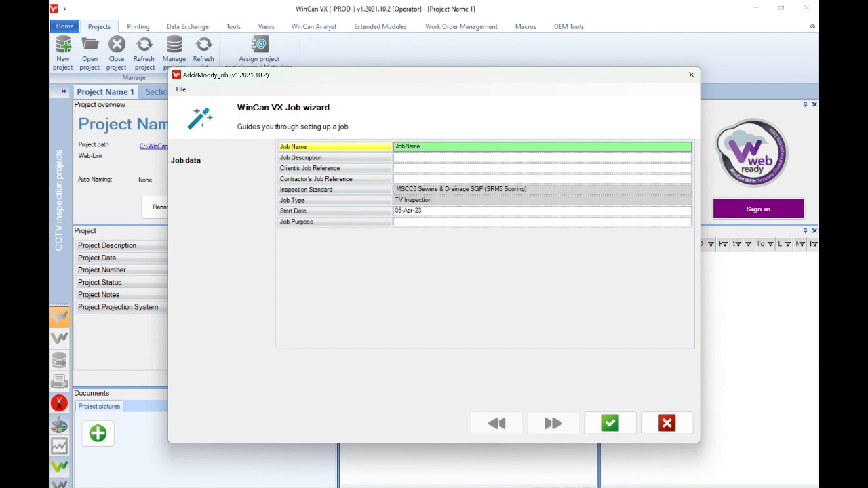
Step: Leave the job description empty and enter the client's purchase order reference and the contractor's work order reference
{"action": "left_click", "coordinate": [409, 160]}
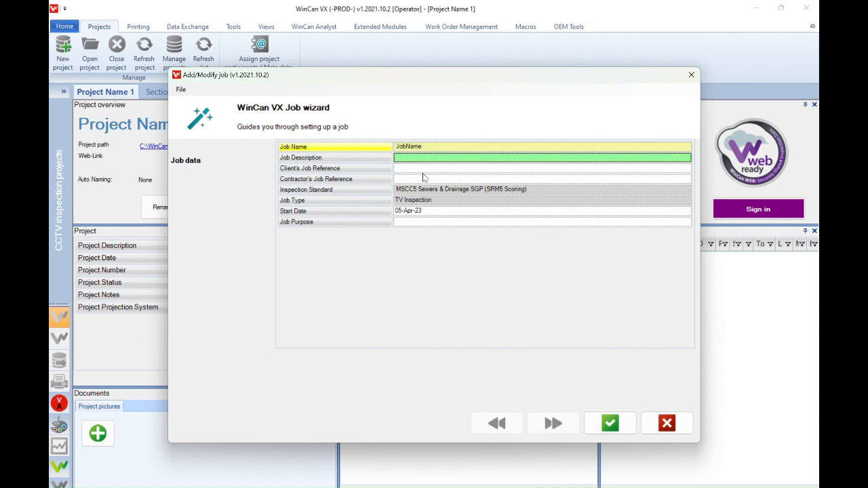
{"action": "left_click", "coordinate": [420, 170]}
{"action": "type", "text": "P01234"}
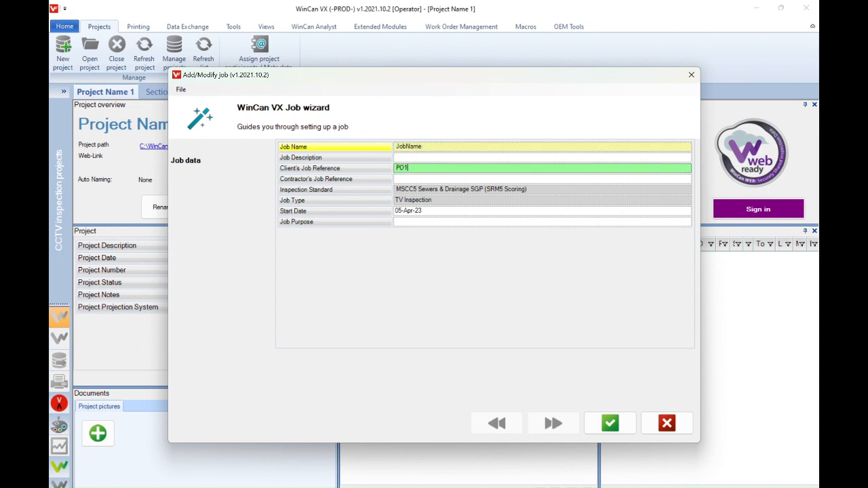
{"action": "left_click", "coordinate": [413, 181]}
{"action": "type", "text": "J"}
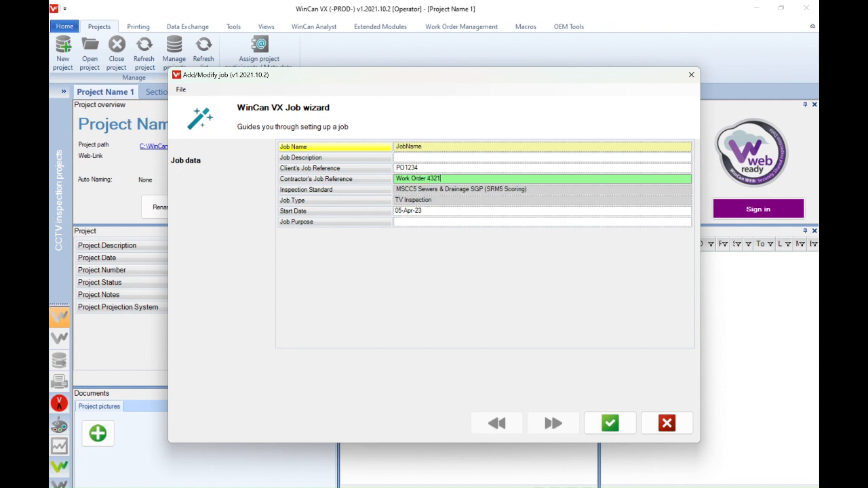
Step: Keep the start date 05-Apr-23, set the job purpose to Routine inspection of condition and save the job
{"action": "left_click", "coordinate": [422, 213]}
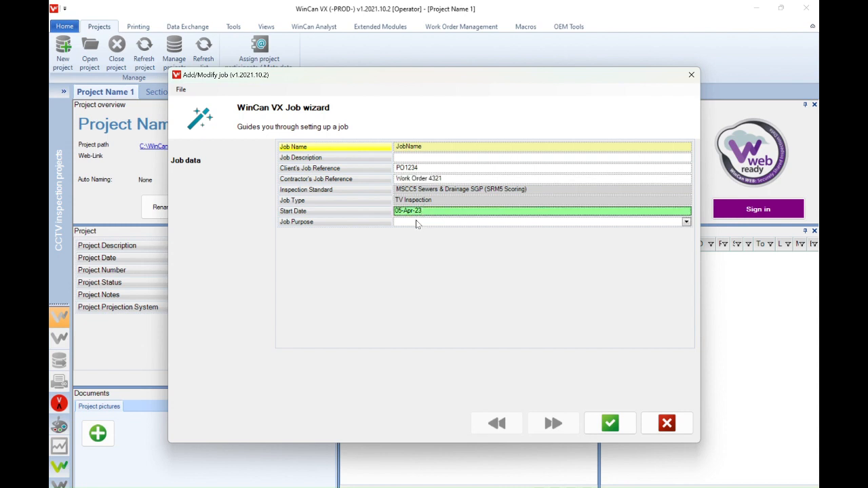
{"action": "left_click", "coordinate": [431, 223]}
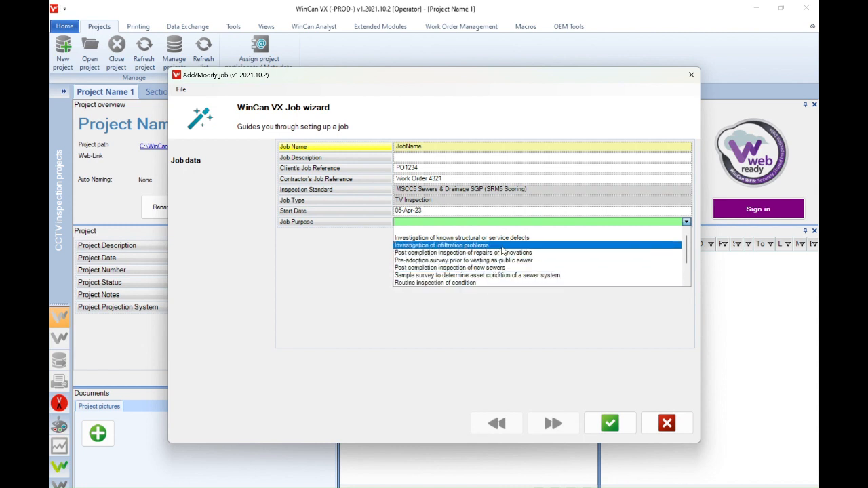
{"action": "left_click", "coordinate": [497, 282]}
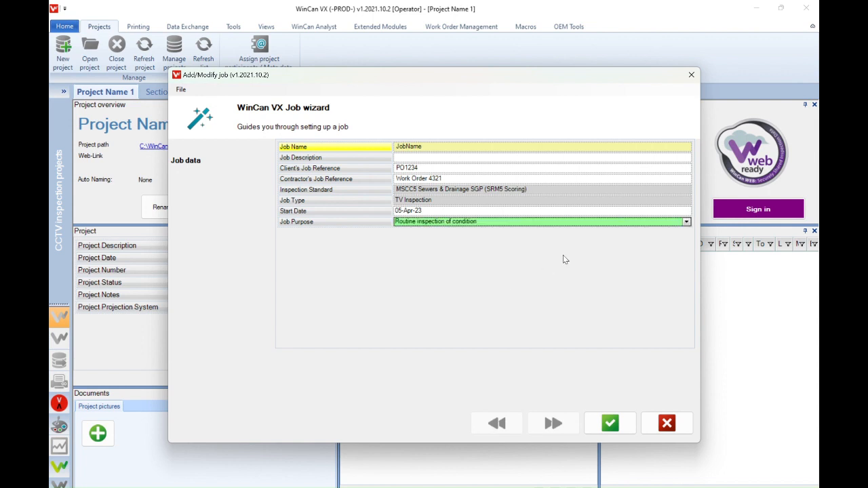
{"action": "left_click", "coordinate": [618, 423]}
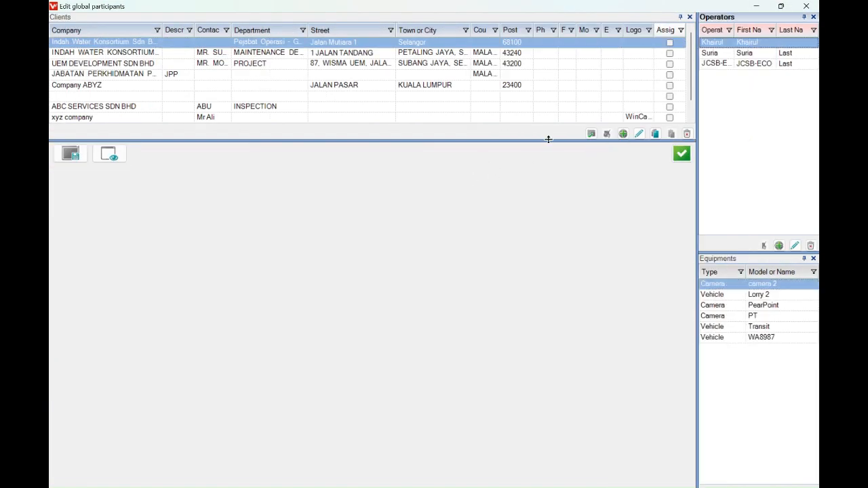
Step: Enlarge the clients pane downwards and widen the operators and equipment panes in the global participants window
{"action": "left_click_drag", "start_coordinate": [540, 140], "coordinate": [531, 256]}
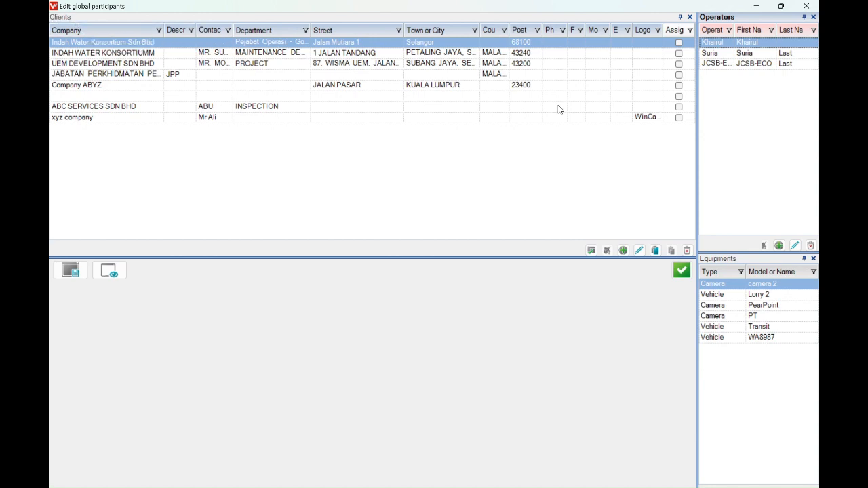
{"action": "left_click_drag", "start_coordinate": [697, 96], "coordinate": [556, 99]}
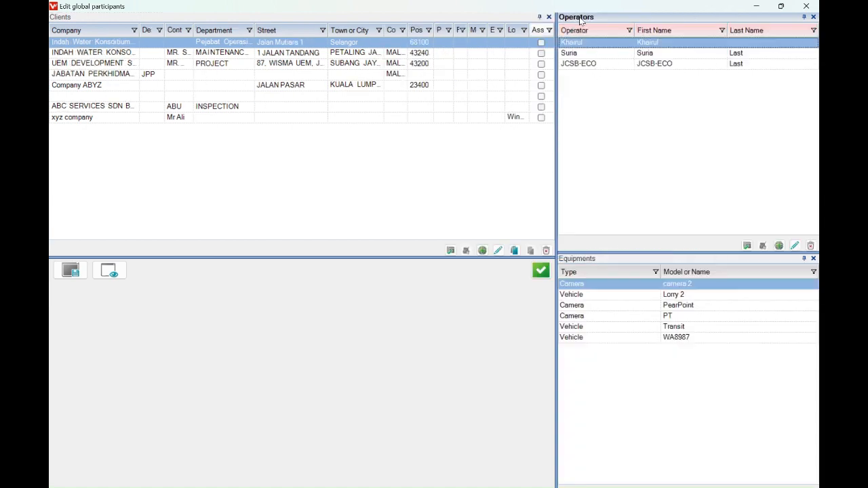
Step: Review the details of the third operator in the operators list and close the record without changes
{"action": "left_click", "coordinate": [573, 55]}
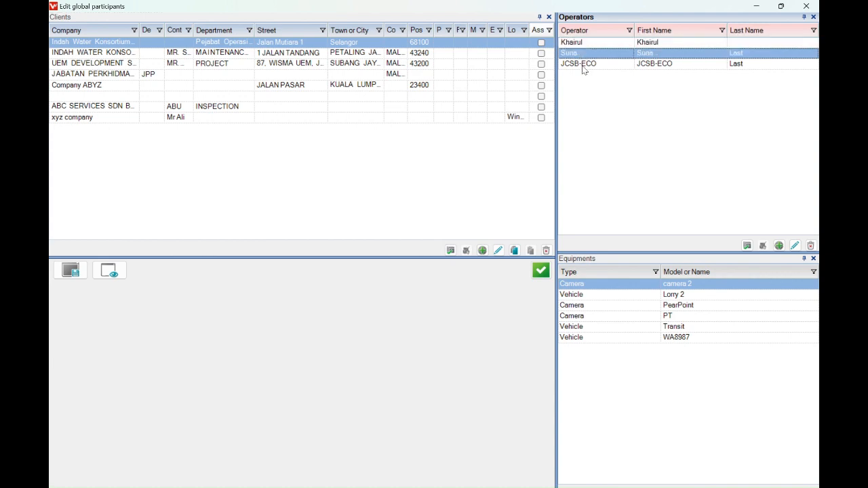
{"action": "left_click", "coordinate": [583, 64]}
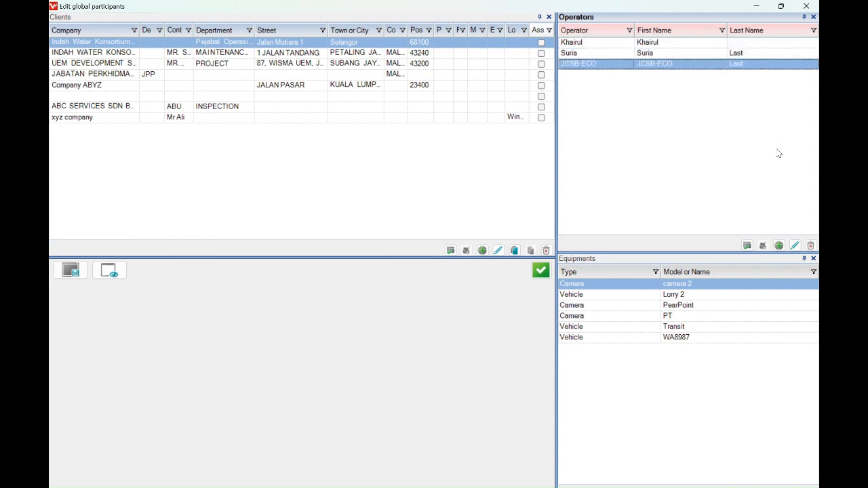
{"action": "double_click", "coordinate": [607, 62]}
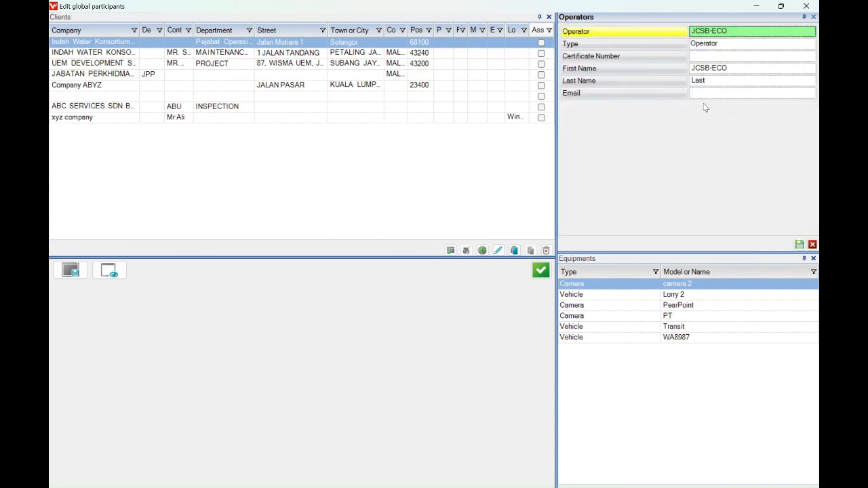
{"action": "left_click", "coordinate": [813, 246]}
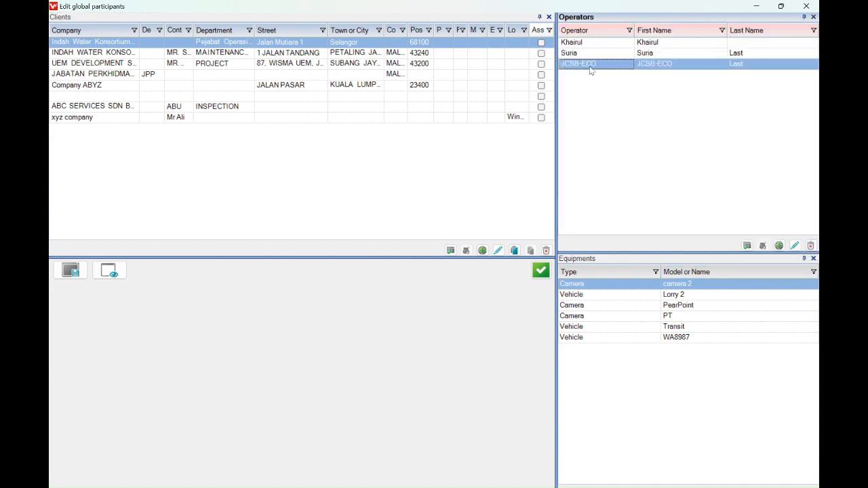
{"action": "left_click_drag", "start_coordinate": [625, 255], "coordinate": [626, 265]}
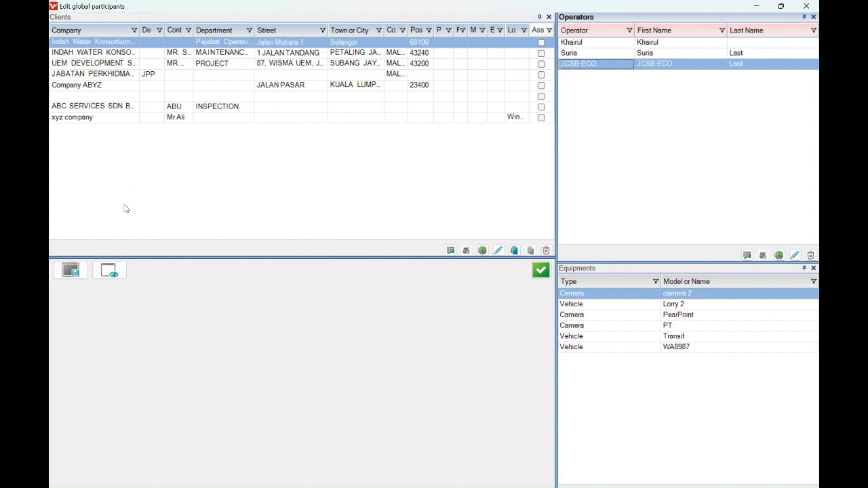
Step: Create a new client record with the company name XYZ Construction
{"action": "left_click", "coordinate": [483, 251]}
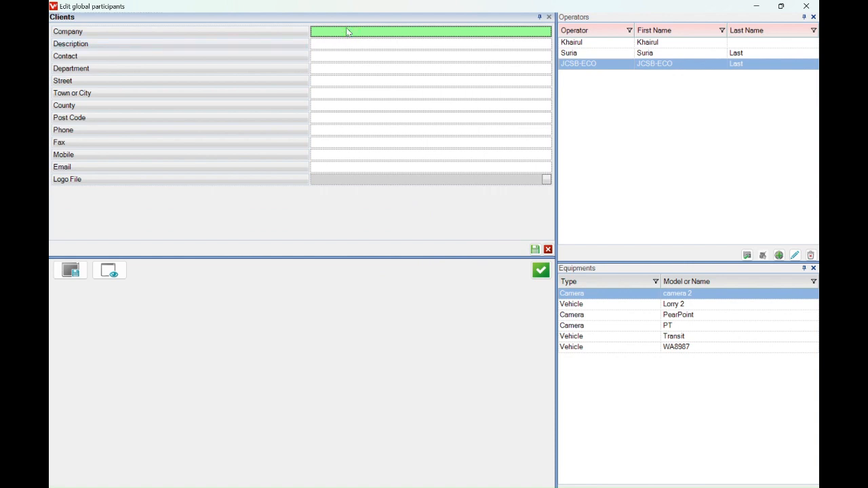
{"action": "type", "text": "c"}
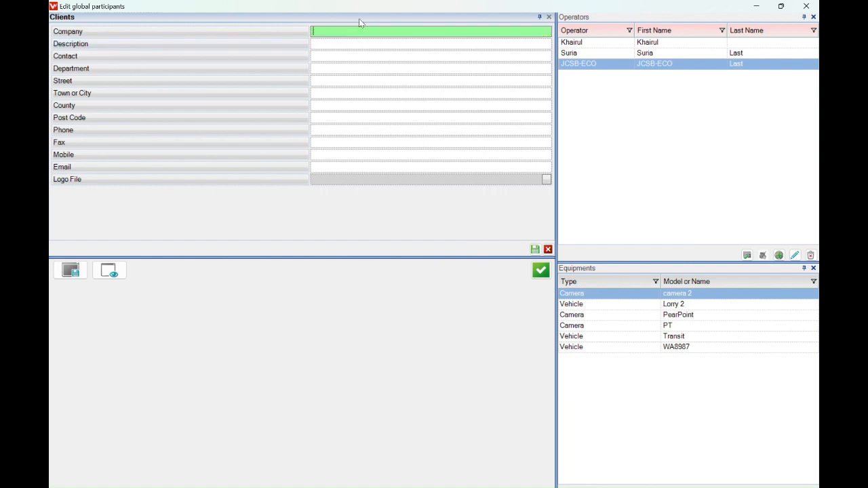
{"action": "type", "text": "Cli"}
{"action": "key", "text": "BackSpace"}
{"action": "key", "text": "BackSpace"}
{"action": "type", "text": "XYX"}
{"action": "type", "text": "Z "}
{"action": "type", "text": "Construction"}
Step: Leave the client's contact and address details empty, set the logo file to WinCan_Logo_RGB_PNG.png and save the client
{"action": "left_click", "coordinate": [331, 44]}
{"action": "left_click", "coordinate": [327, 55]}
{"action": "left_click", "coordinate": [324, 69]}
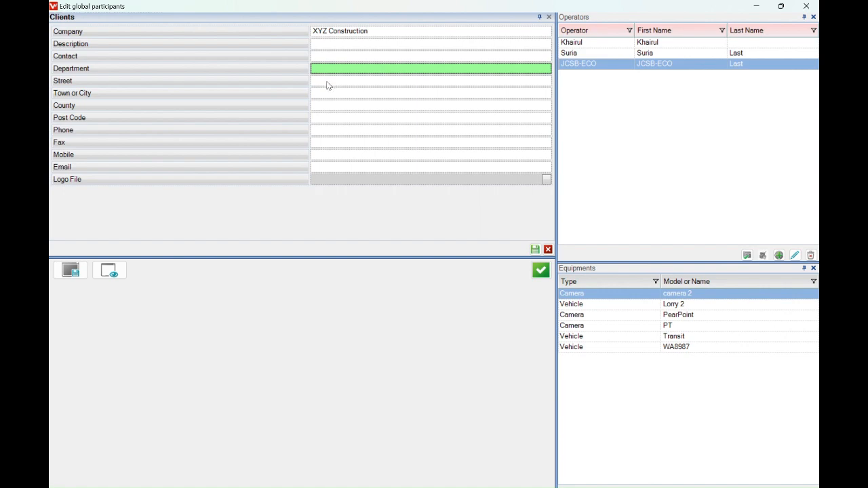
{"action": "left_click", "coordinate": [326, 83]}
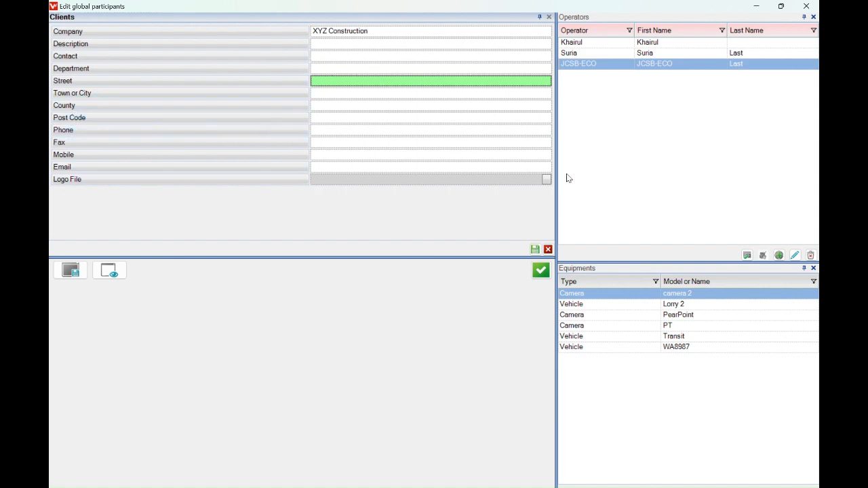
{"action": "left_click", "coordinate": [538, 180]}
{"action": "left_click", "coordinate": [546, 179]}
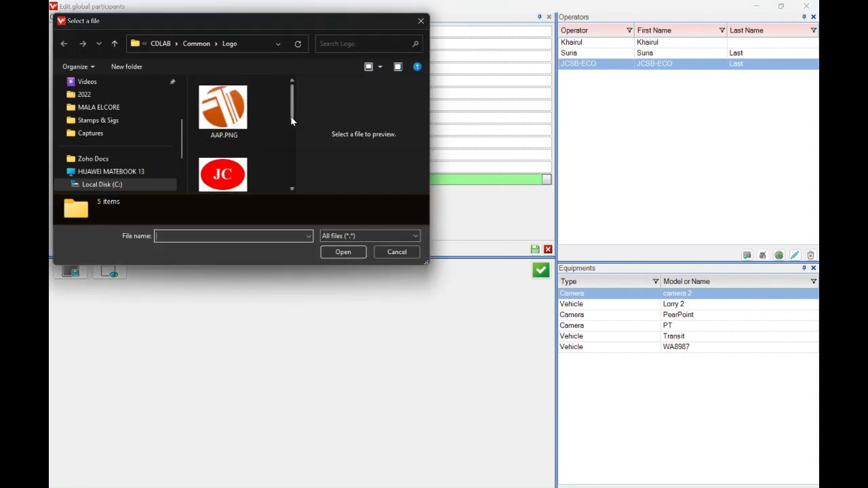
{"action": "left_click_drag", "start_coordinate": [291, 121], "coordinate": [290, 163]}
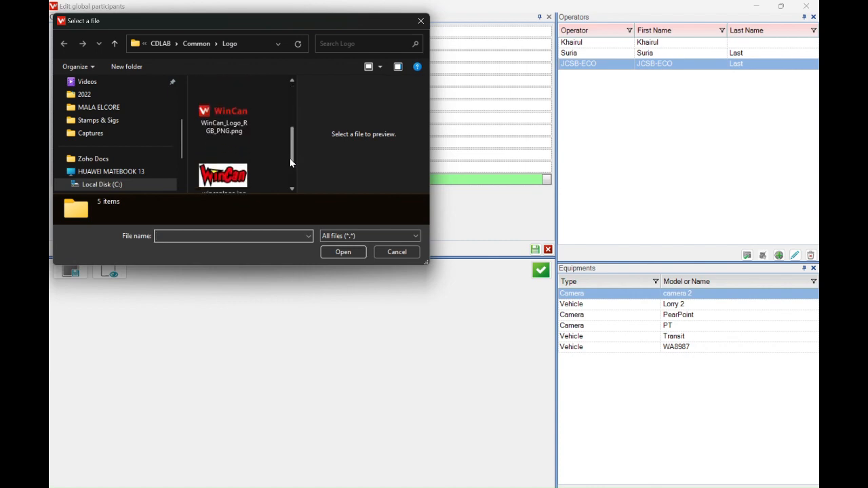
{"action": "left_click", "coordinate": [250, 156]}
{"action": "left_click", "coordinate": [350, 251]}
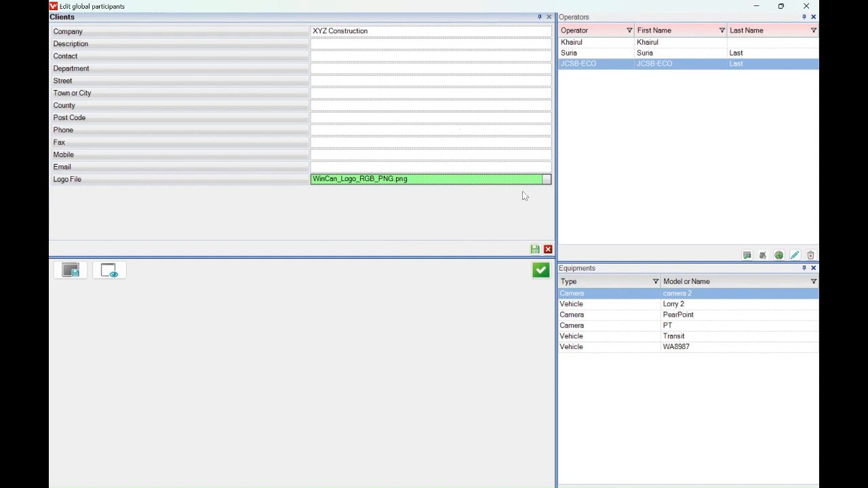
{"action": "left_click", "coordinate": [534, 250]}
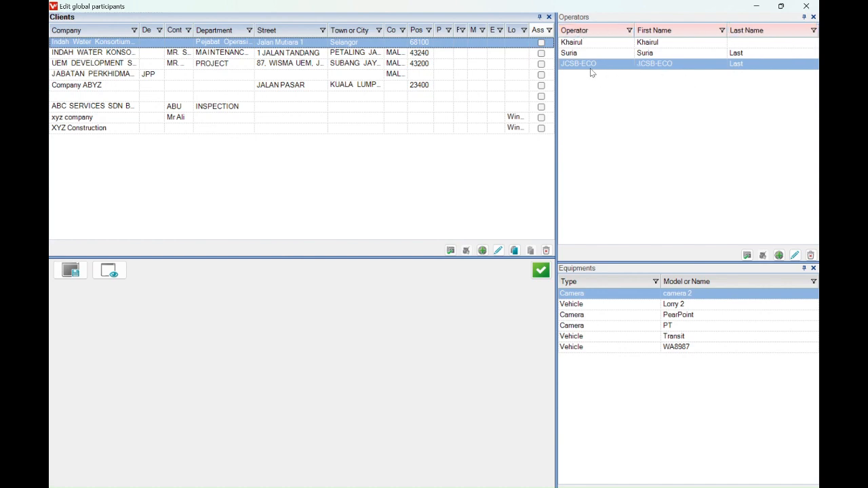
Step: Create a new operator record, enter the operator's name and set the type to Driver
{"action": "left_click", "coordinate": [780, 255]}
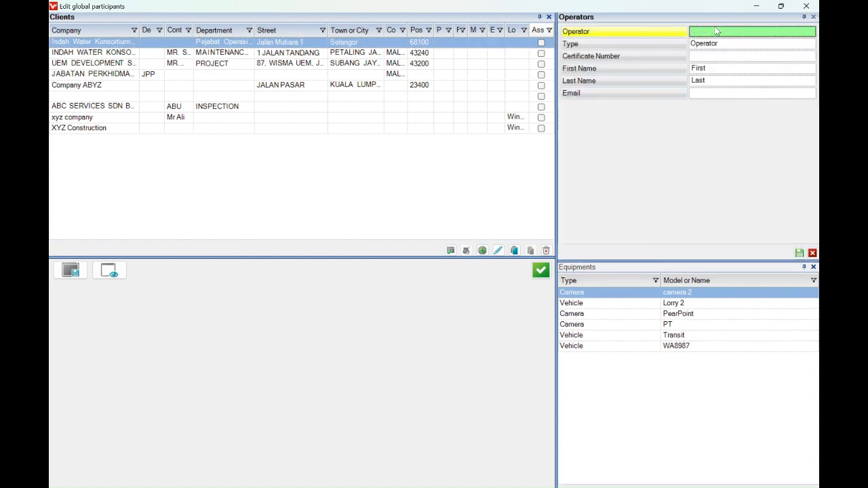
{"action": "type", "text": "Ahmad"}
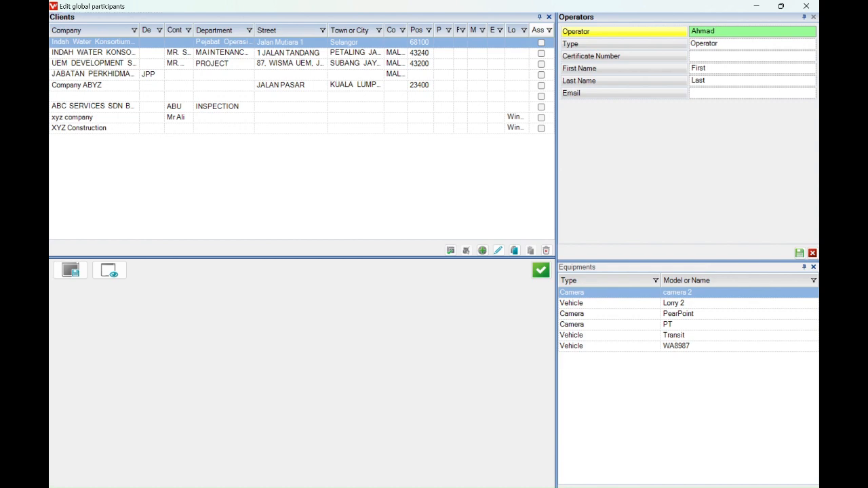
{"action": "left_click", "coordinate": [704, 57]}
{"action": "left_click", "coordinate": [714, 44]}
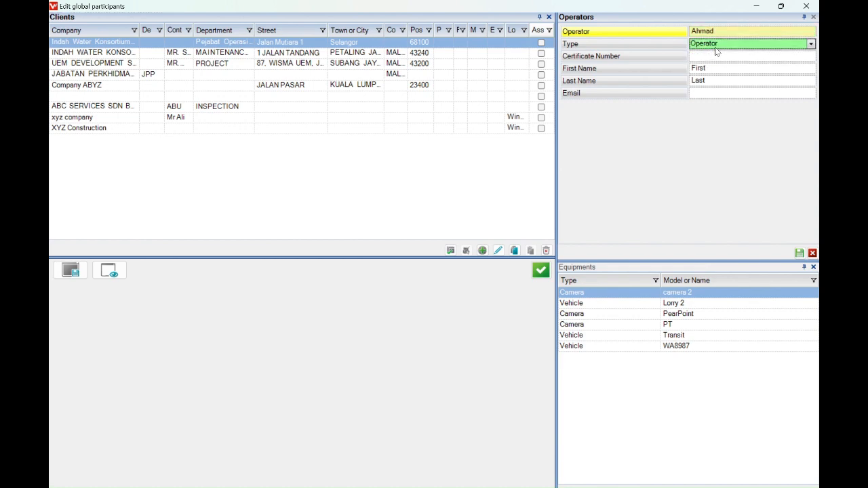
{"action": "left_click", "coordinate": [811, 44]}
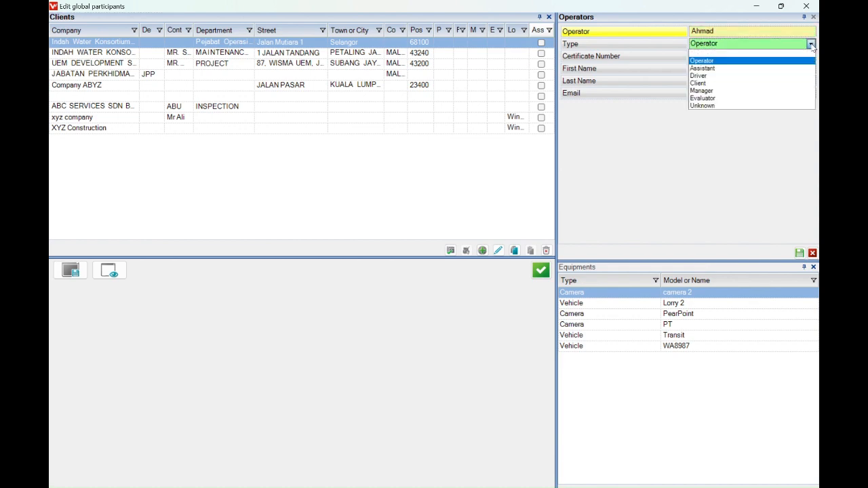
{"action": "left_click", "coordinate": [730, 74]}
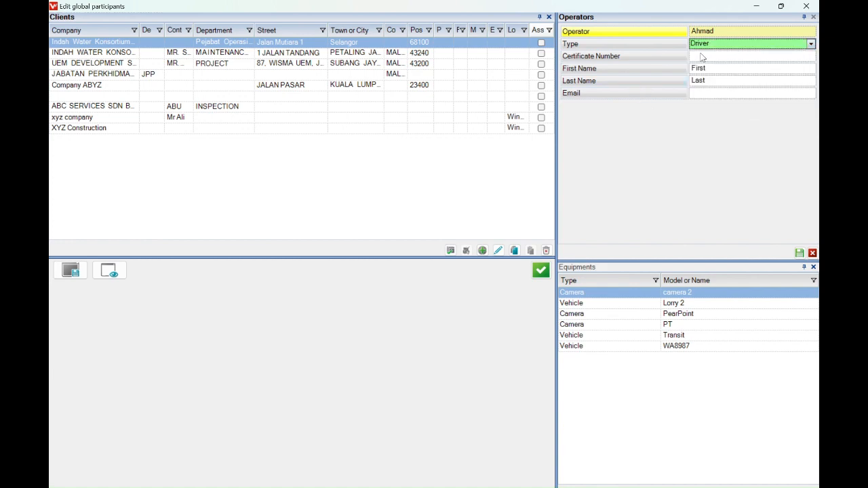
Step: Keep the default First and Last name entries, leave the operator's email empty and save the operator
{"action": "left_click", "coordinate": [702, 74]}
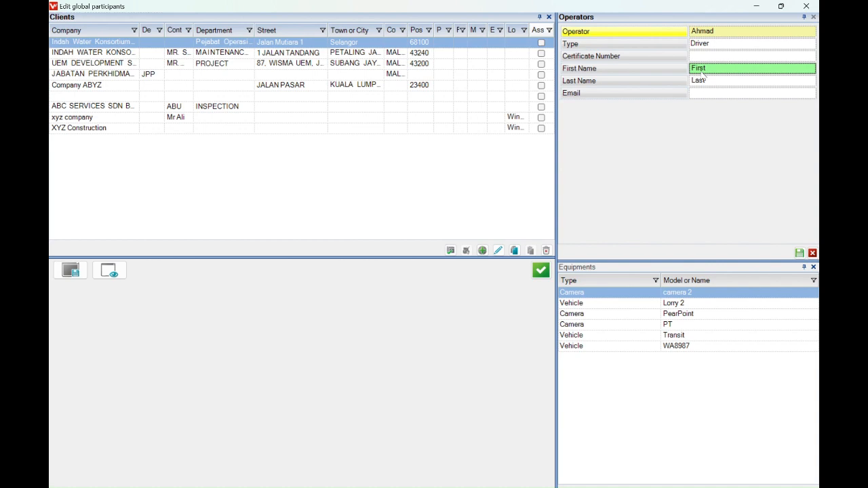
{"action": "left_click", "coordinate": [703, 78]}
{"action": "left_click", "coordinate": [706, 97]}
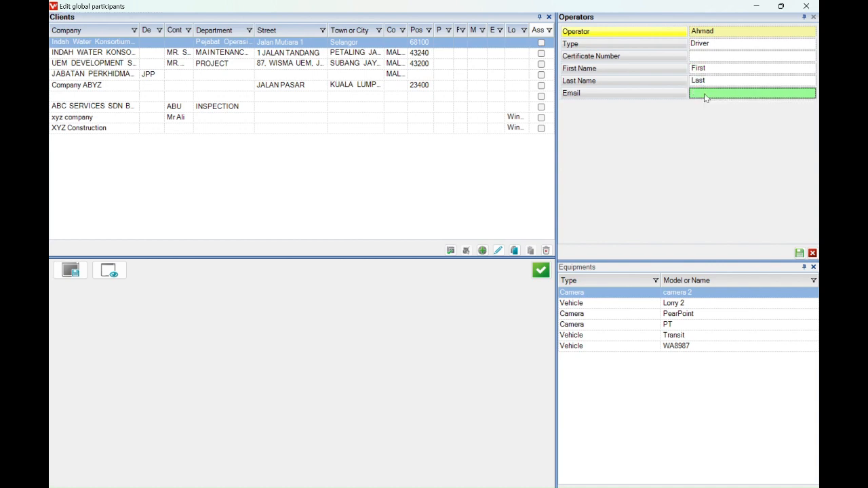
{"action": "left_click", "coordinate": [799, 253]}
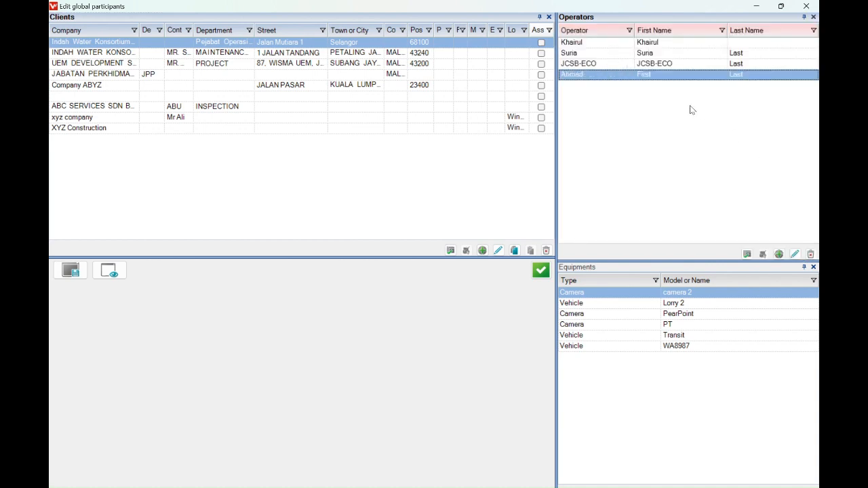
{"action": "left_click", "coordinate": [613, 65]}
{"action": "left_click", "coordinate": [612, 75]}
Step: Add a new equipment item of type Camera with the model name Pearpoint P350
{"action": "left_click", "coordinate": [779, 475]}
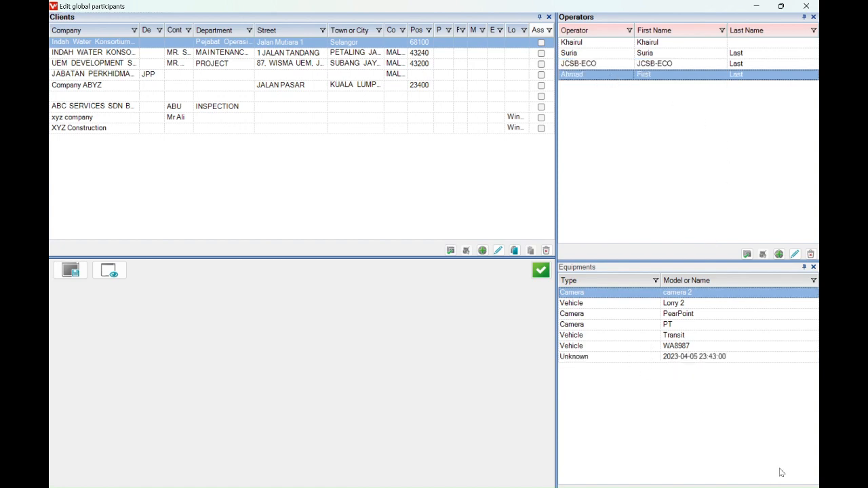
{"action": "left_click", "coordinate": [753, 284]}
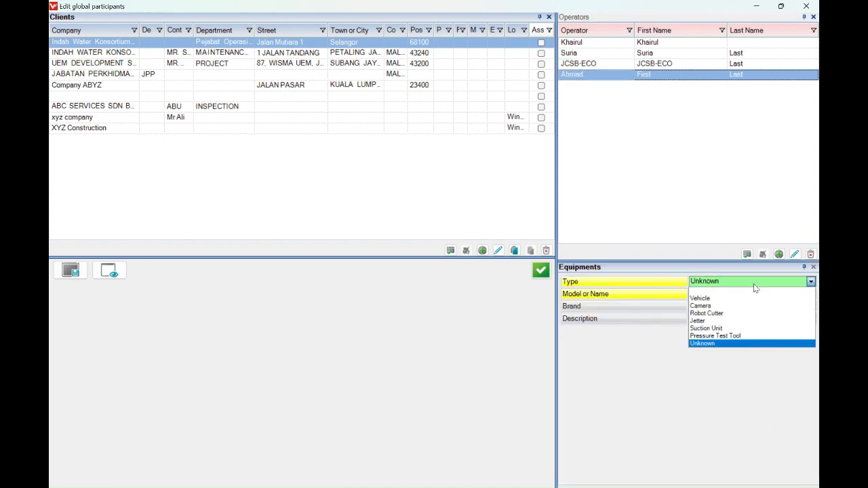
{"action": "left_click", "coordinate": [728, 297]}
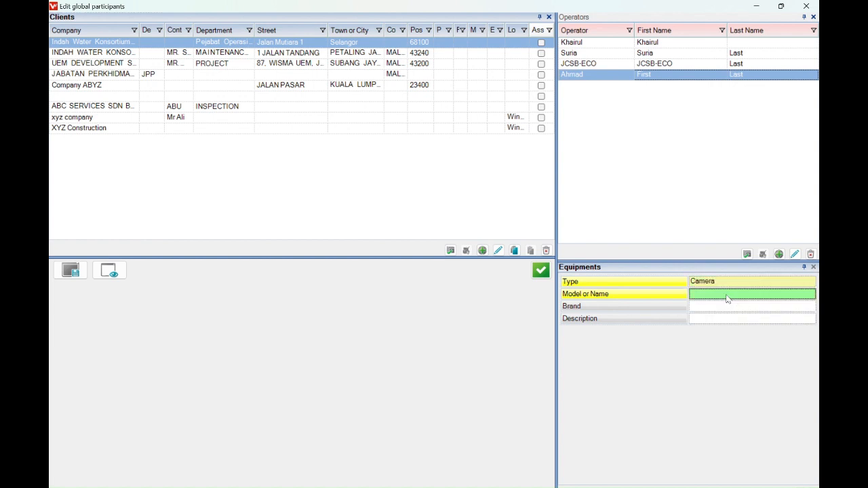
{"action": "type", "text": "Pearpoint P350"}
Step: Set the camera's brand to Radiodetection without a description, save the equipment and close the global participants window
{"action": "left_click", "coordinate": [710, 306]}
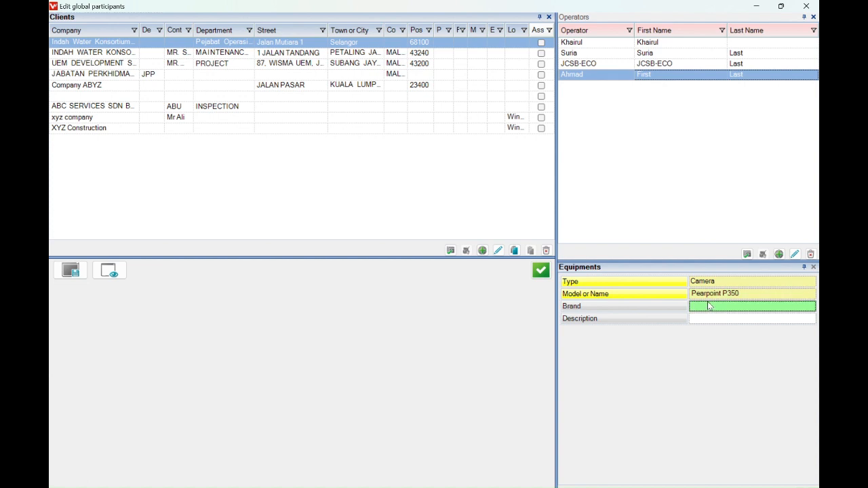
{"action": "type", "text": "Radiodetection"}
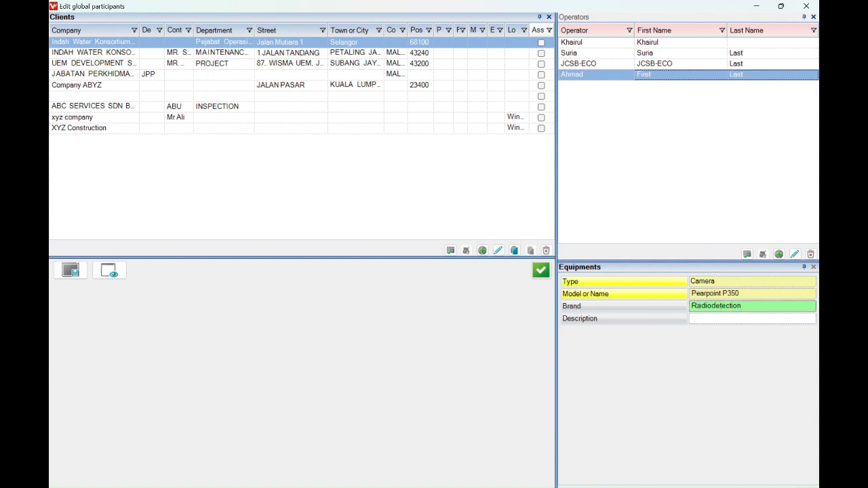
{"action": "left_click", "coordinate": [729, 319]}
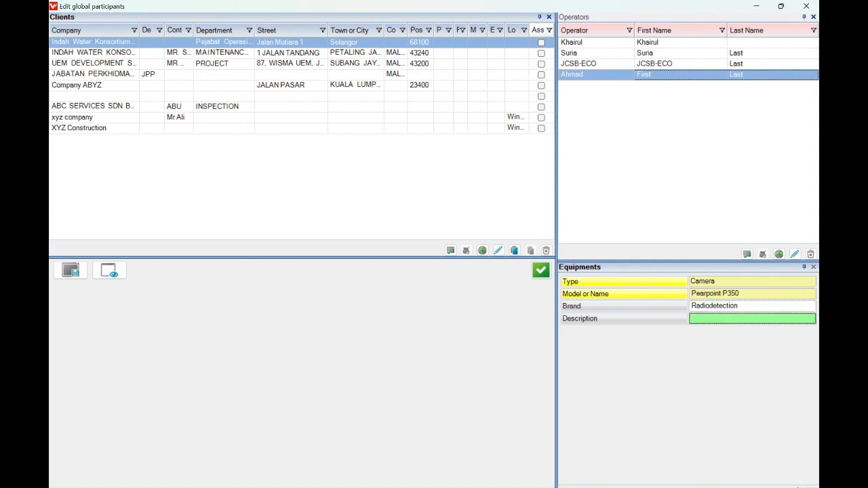
{"action": "left_click", "coordinate": [798, 487]}
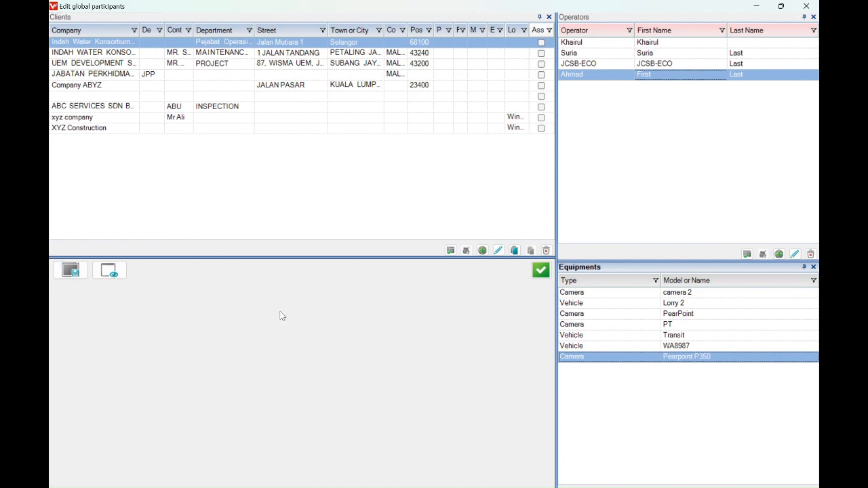
{"action": "left_click", "coordinate": [808, 8]}
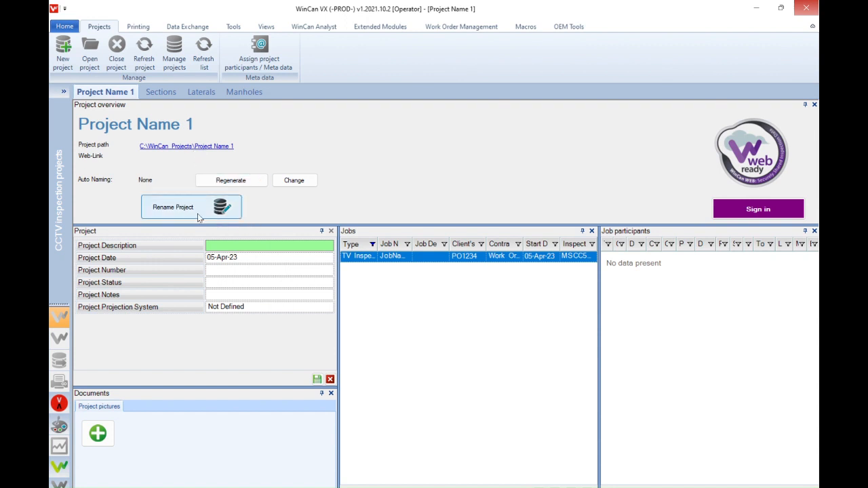
Step: Enter ProjectName1_TTR as the project description
{"action": "left_click", "coordinate": [219, 248]}
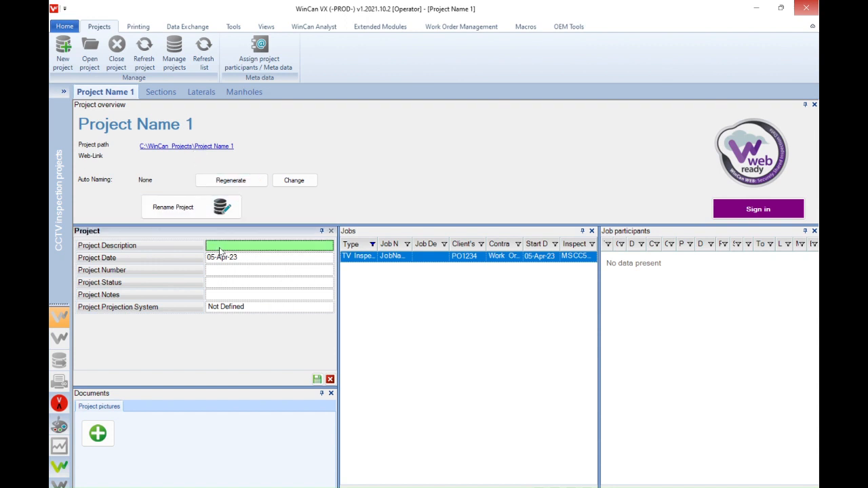
{"action": "type", "text": "f"}
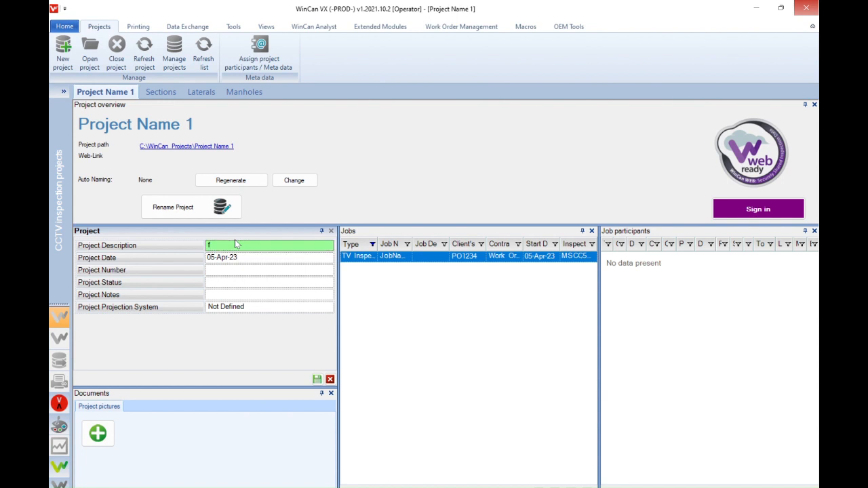
{"action": "key", "text": "BackSpace"}
{"action": "type", "text": "D"}
{"action": "type", "text": "rojec"}
{"action": "type", "text": "tNa"}
{"action": "type", "text": "me1_TTR"}
Step: Keep the default project date, leave the project number empty and set the project status to Pending
{"action": "left_click", "coordinate": [247, 260]}
{"action": "left_click", "coordinate": [245, 271]}
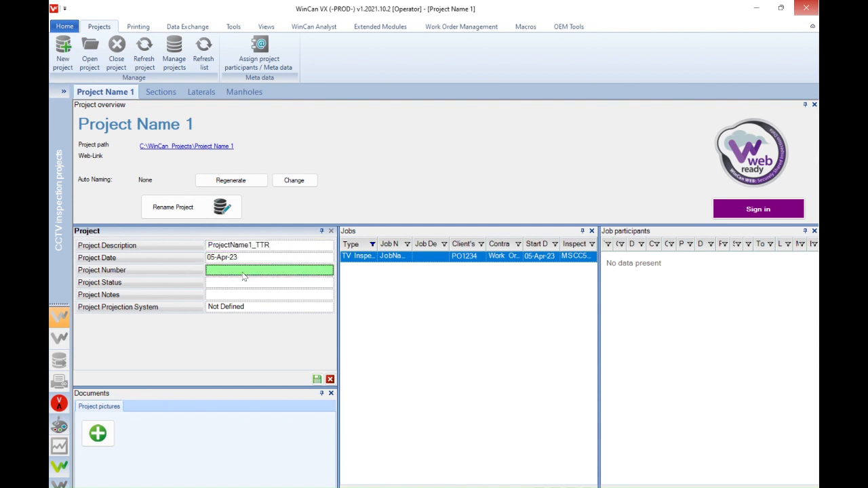
{"action": "left_click", "coordinate": [235, 287]}
{"action": "left_click", "coordinate": [236, 287]}
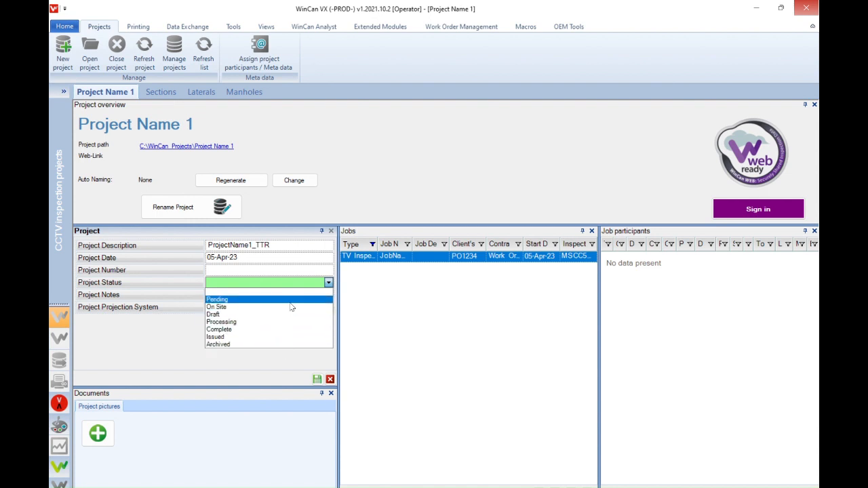
{"action": "left_click", "coordinate": [238, 299]}
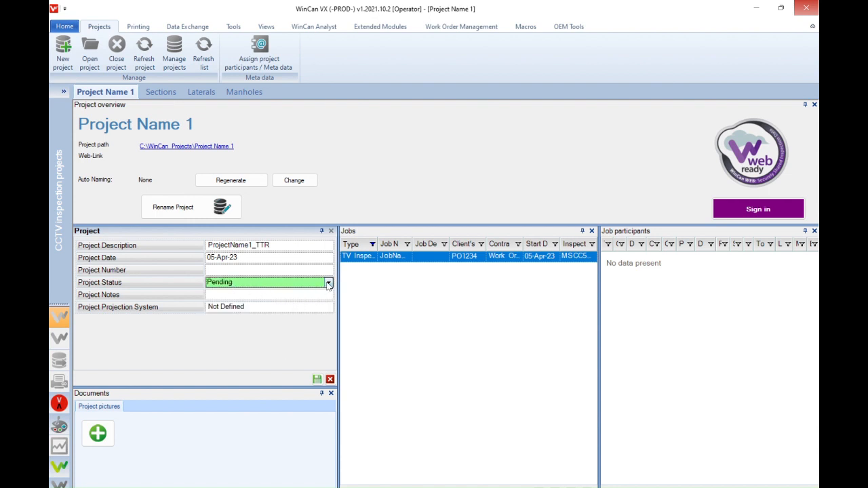
Step: Check the project notes editor without adding a note and check the projection system setting, leaving it at Not Defined
{"action": "left_click", "coordinate": [298, 297]}
{"action": "left_click", "coordinate": [329, 296]}
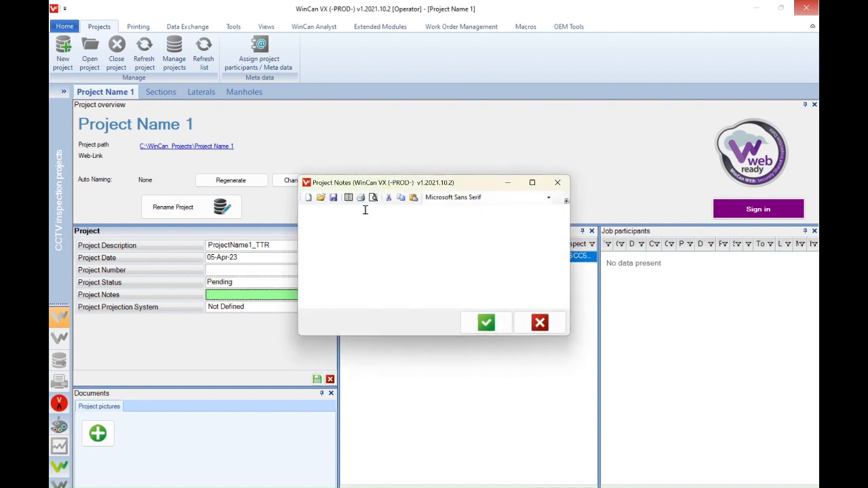
{"action": "left_click", "coordinate": [558, 183]}
{"action": "left_click", "coordinate": [243, 311]}
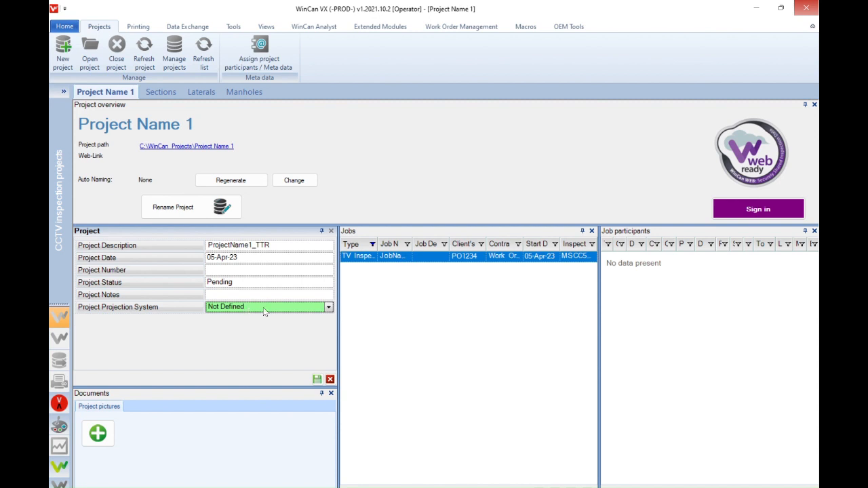
{"action": "left_click", "coordinate": [327, 309]}
{"action": "left_click", "coordinate": [327, 309]}
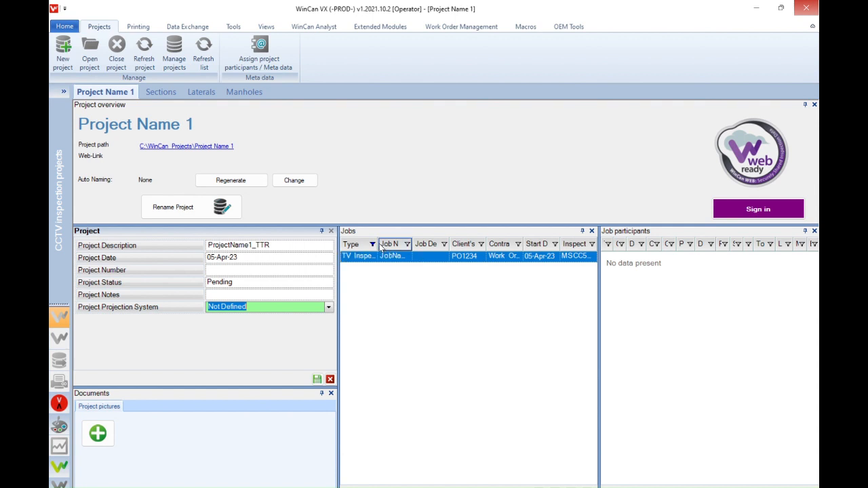
Step: Widen the Jobs pane to review its columns, and enlarge the Job participants pane to review its columns
{"action": "left_click_drag", "start_coordinate": [599, 309], "coordinate": [746, 310]}
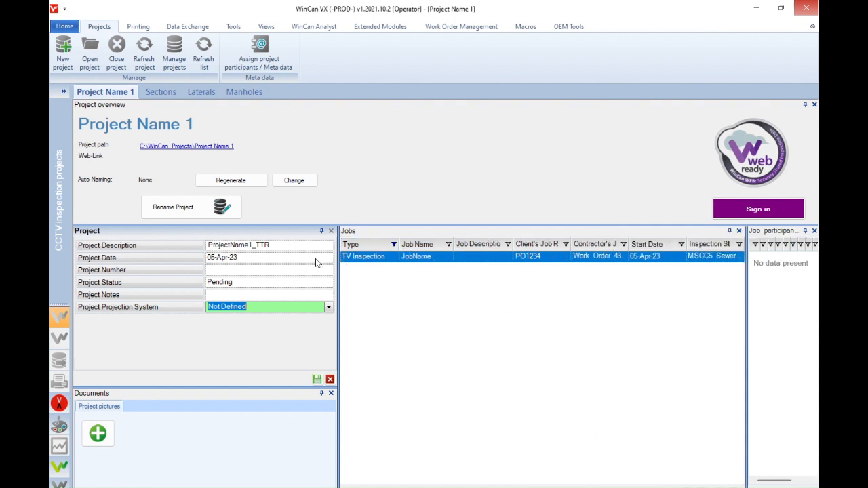
{"action": "left_click", "coordinate": [506, 245]}
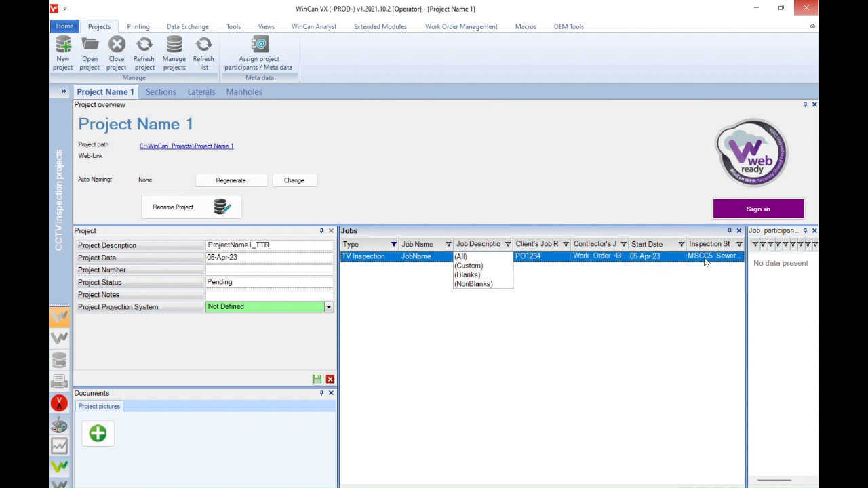
{"action": "left_click", "coordinate": [745, 256]}
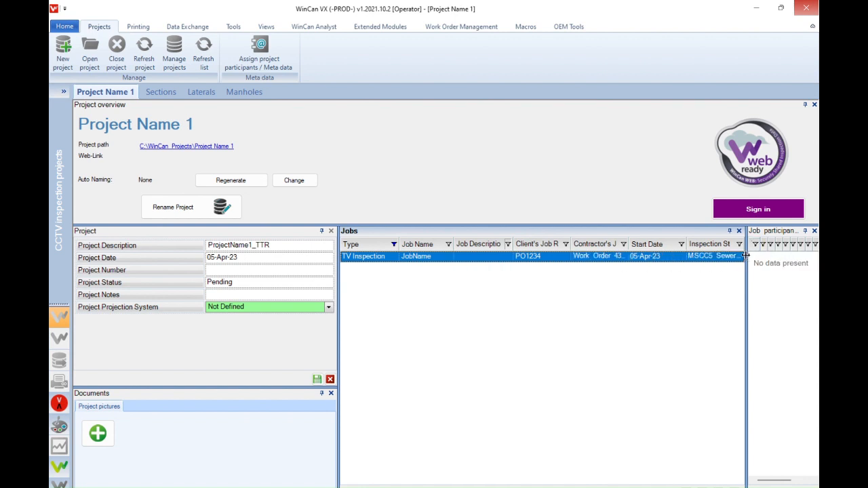
{"action": "left_click", "coordinate": [749, 329]}
{"action": "left_click_drag", "start_coordinate": [746, 331], "coordinate": [476, 340]}
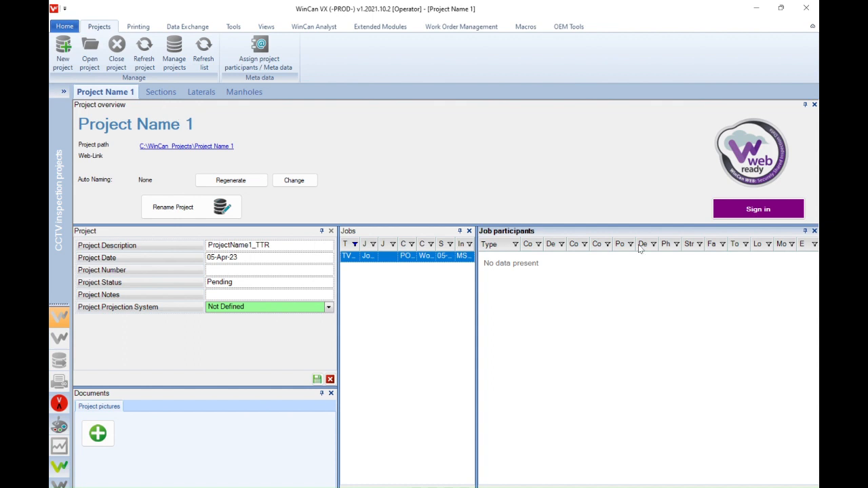
Step: Switch to the project's sections and widen the Photo/Video pane
{"action": "left_click", "coordinate": [153, 91]}
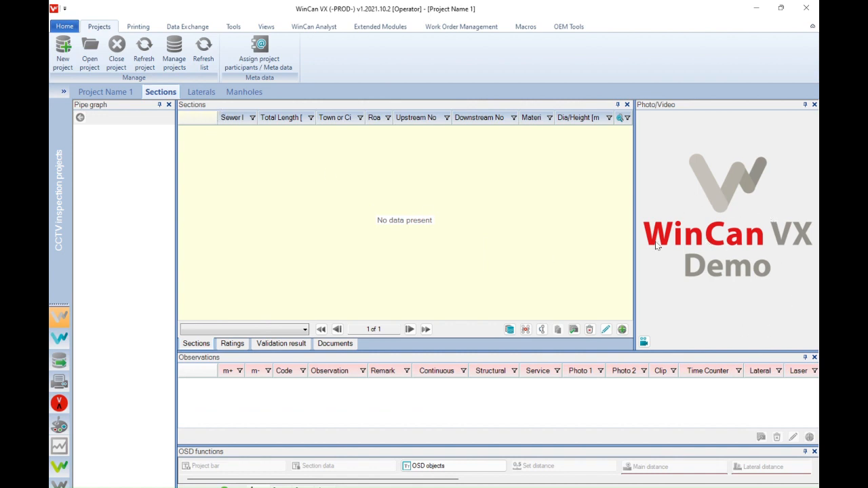
{"action": "left_click_drag", "start_coordinate": [479, 240], "coordinate": [581, 236]}
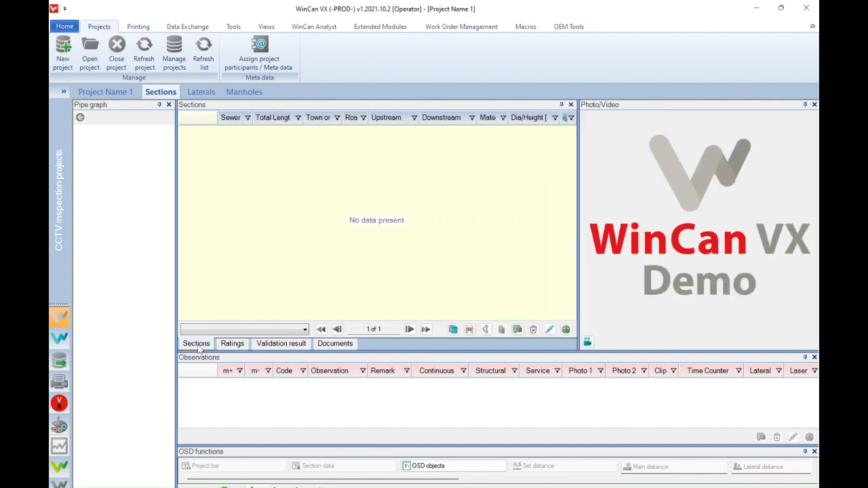
Step: Look through the sections' ratings, validation result and documents views, and return to the sections list
{"action": "left_click", "coordinate": [231, 344]}
{"action": "left_click", "coordinate": [283, 343]}
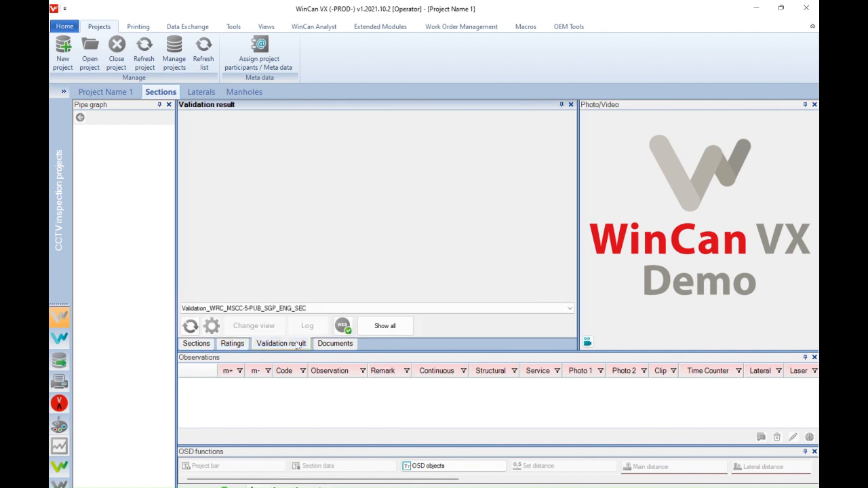
{"action": "left_click", "coordinate": [341, 345]}
{"action": "left_click", "coordinate": [201, 345]}
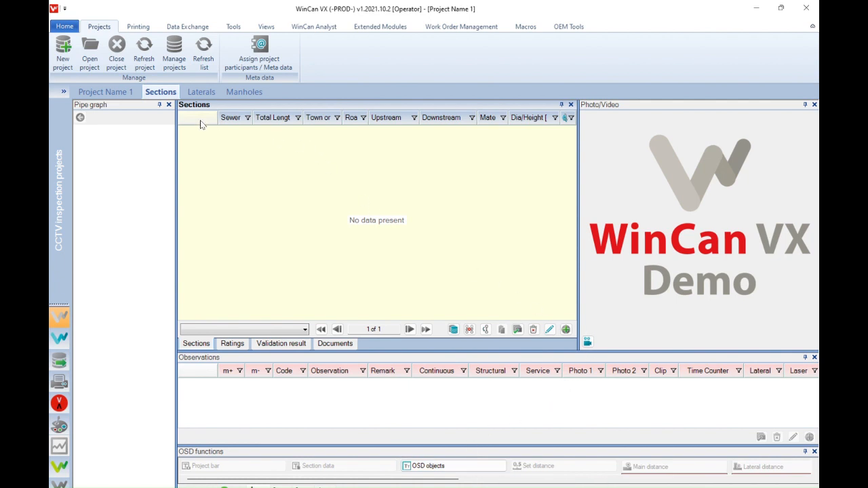
Step: Add a new section with the sewer ID SewerID 9988 and a total length of 50 m
{"action": "left_click", "coordinate": [567, 330]}
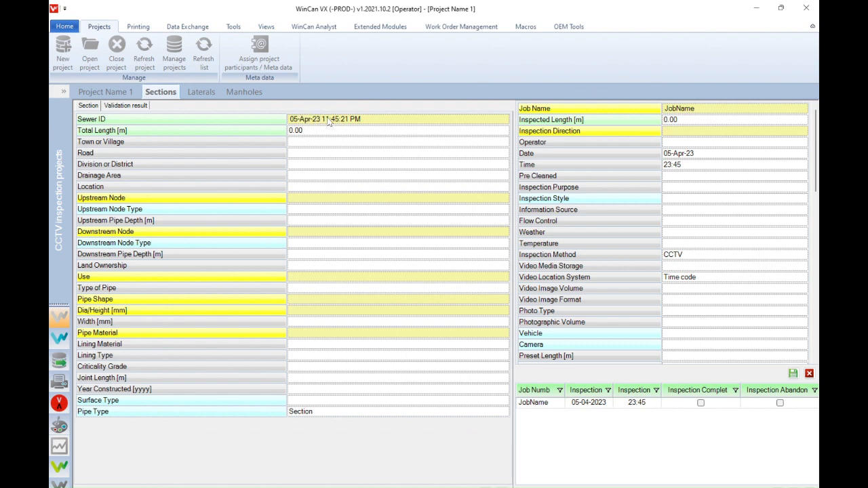
{"action": "left_click", "coordinate": [351, 122]}
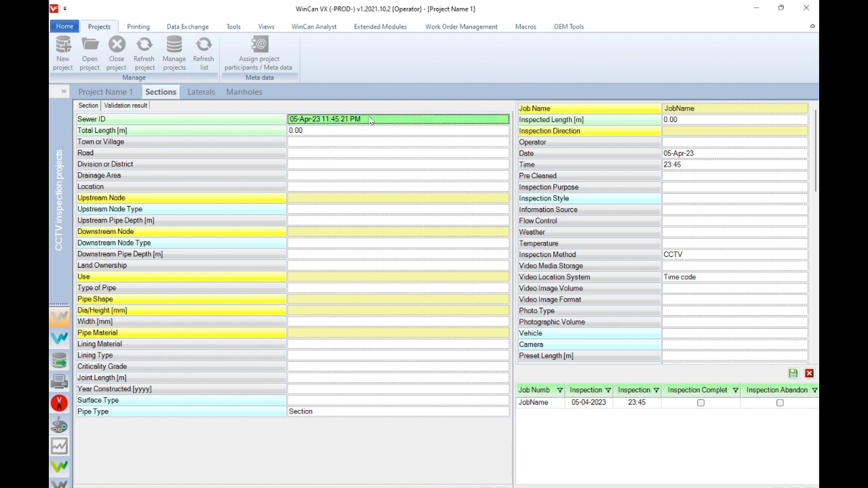
{"action": "type", "text": "SewerID 9988"}
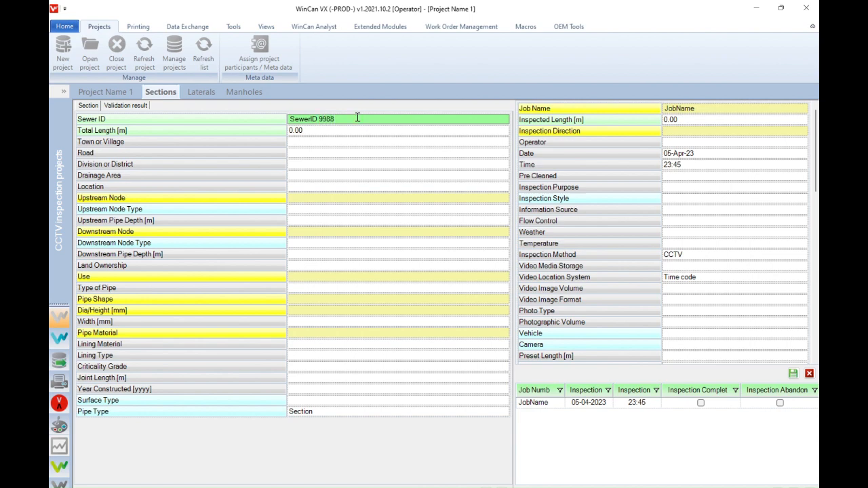
{"action": "left_click", "coordinate": [318, 133]}
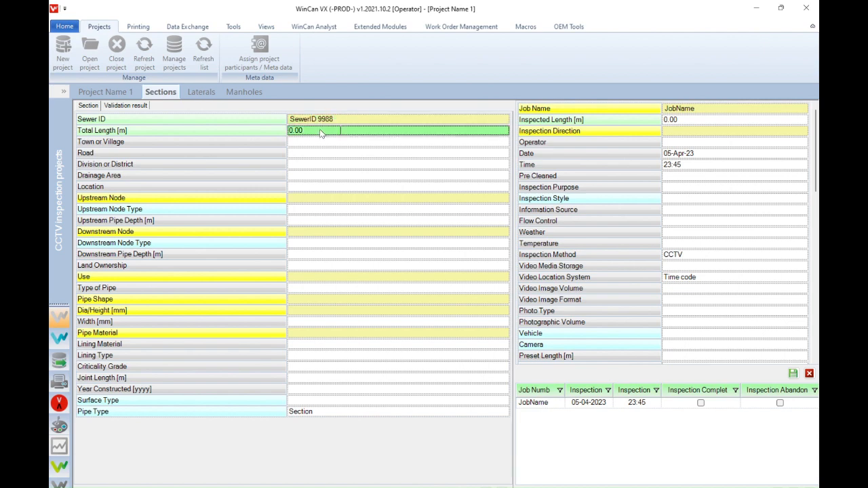
{"action": "type", "text": "50"}
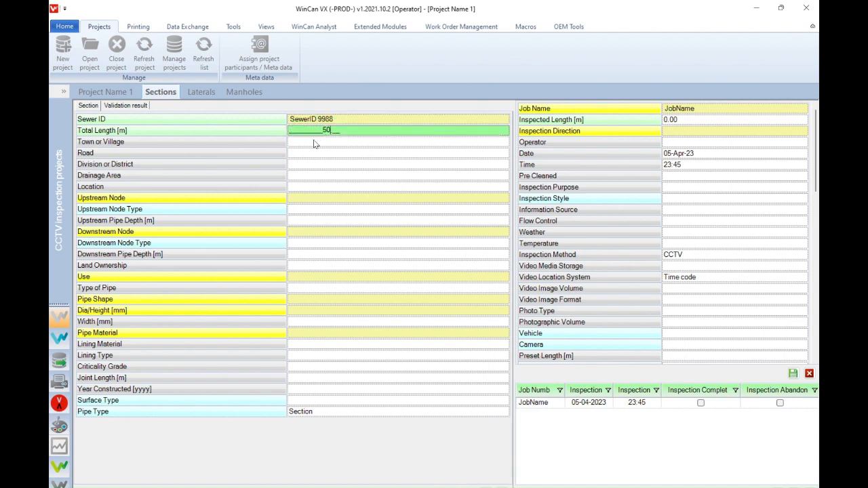
Step: Leave the section's town-to-location fields empty and define the upstream node as MH01, type Manhole, with a pipe depth of 3 m
{"action": "left_click", "coordinate": [314, 144]}
{"action": "left_click", "coordinate": [308, 154]}
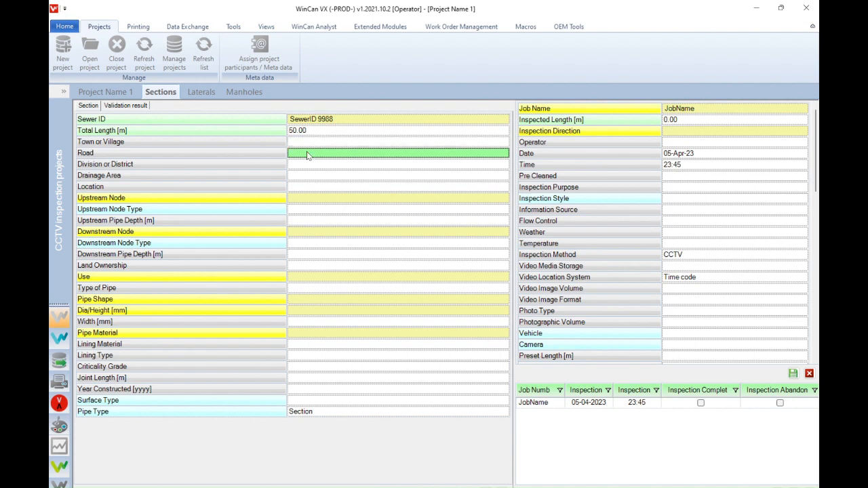
{"action": "left_click", "coordinate": [305, 163]}
{"action": "left_click", "coordinate": [306, 175]}
{"action": "left_click", "coordinate": [310, 186]}
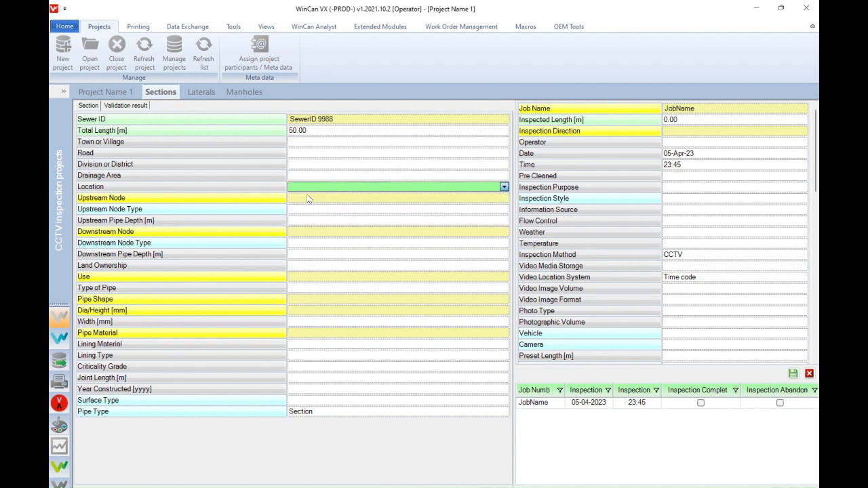
{"action": "left_click", "coordinate": [307, 197]}
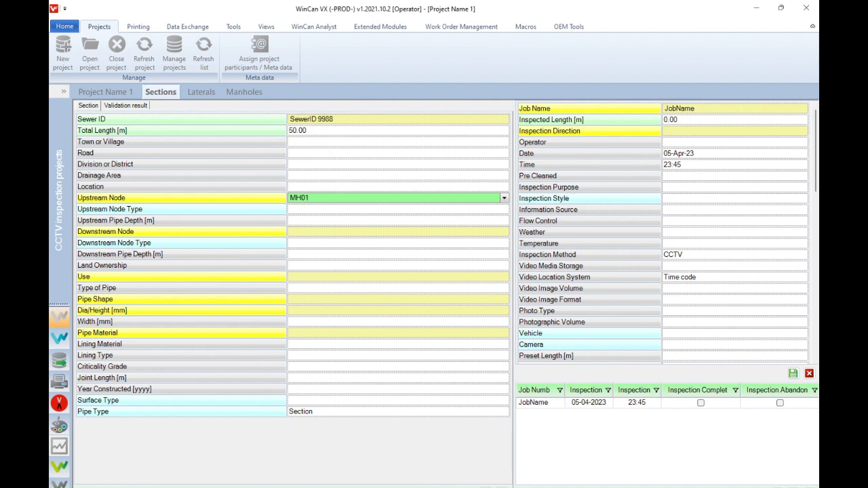
{"action": "left_click", "coordinate": [326, 212]}
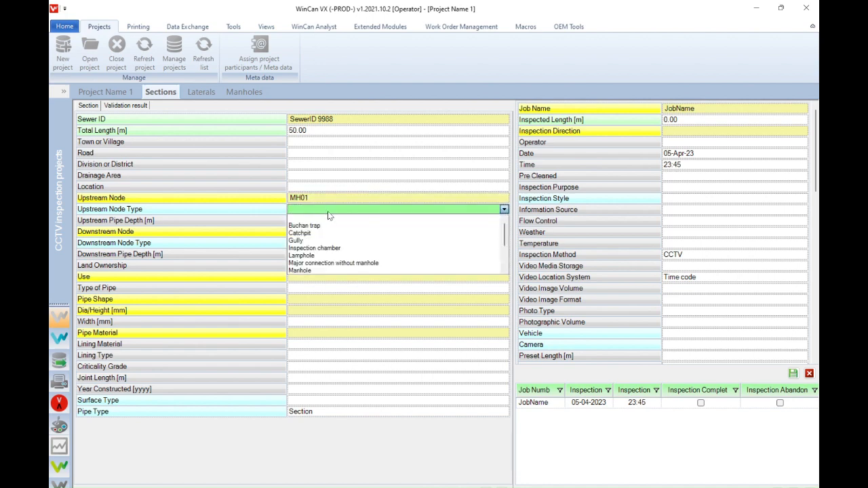
{"action": "left_click", "coordinate": [319, 271]}
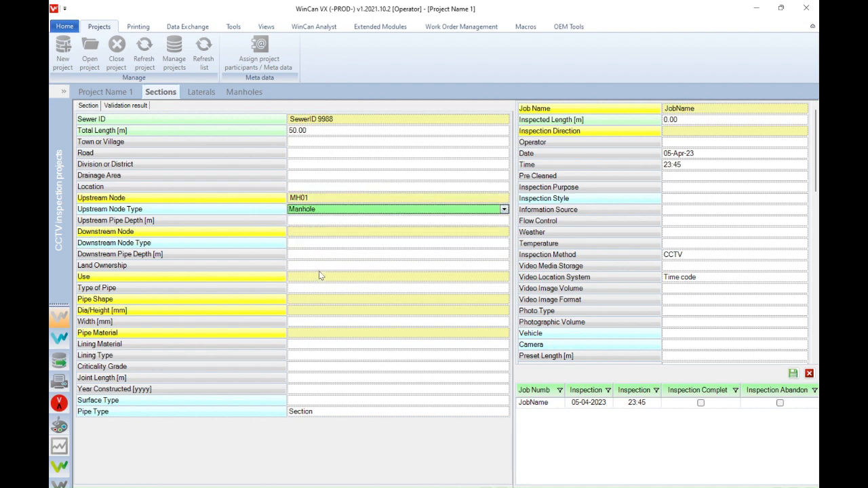
{"action": "left_click", "coordinate": [332, 223]}
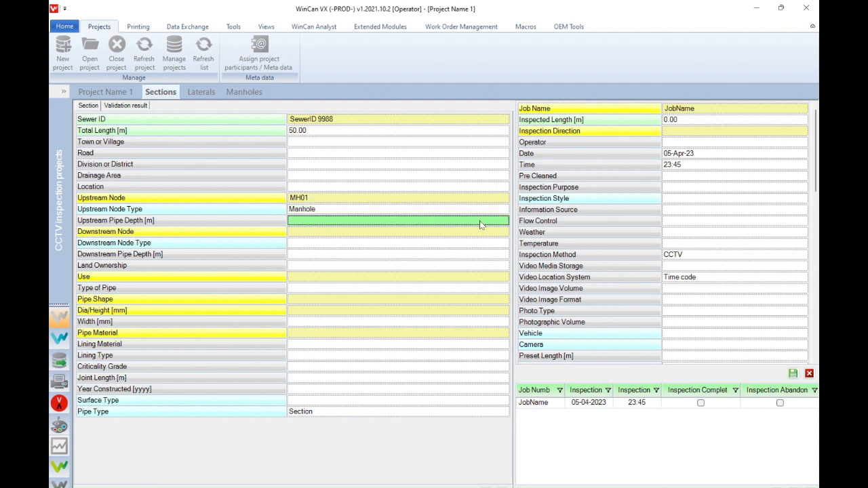
{"action": "type", "text": "3"}
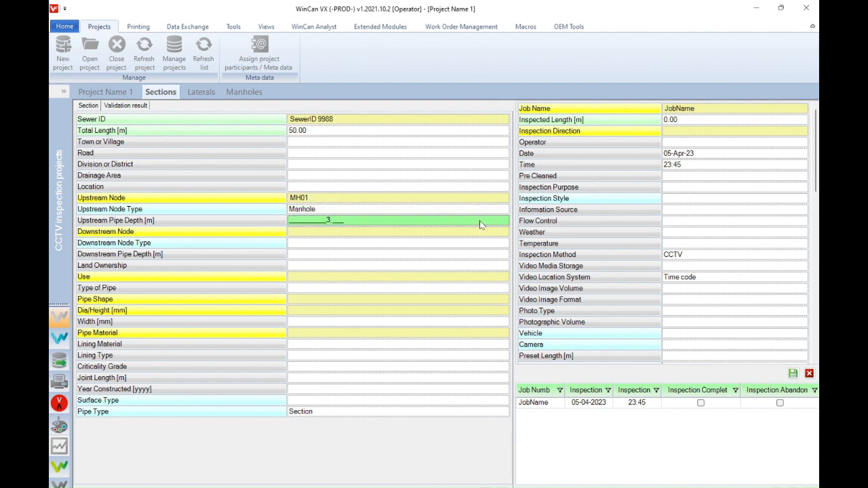
Step: Define the section's downstream node as MH05, type Manhole, with a pipe depth of 3 m
{"action": "left_click", "coordinate": [376, 233]}
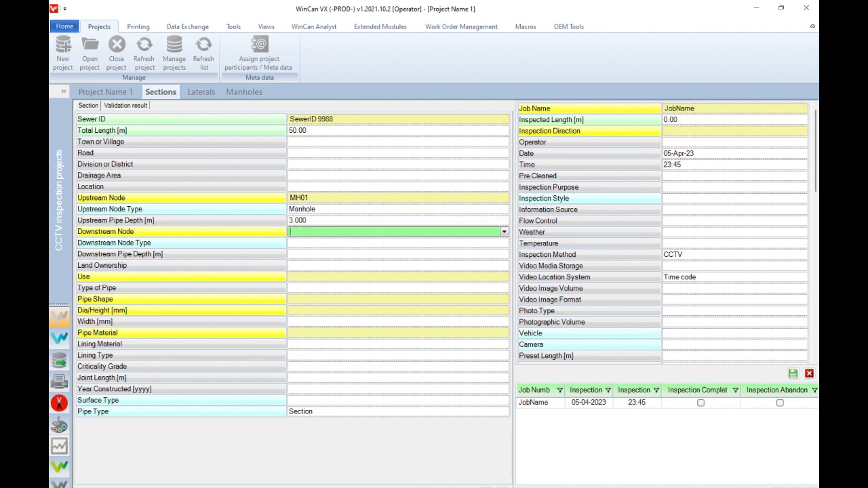
{"action": "type", "text": "MH05"}
{"action": "left_click", "coordinate": [378, 244]}
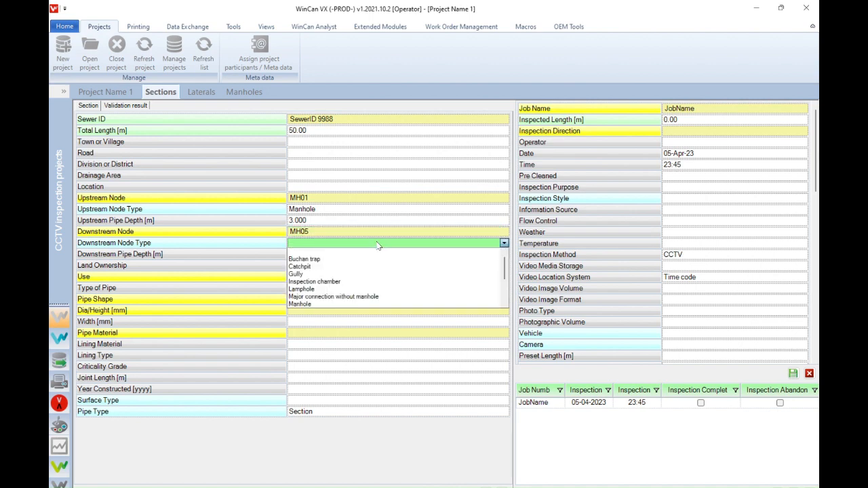
{"action": "left_click", "coordinate": [329, 305]}
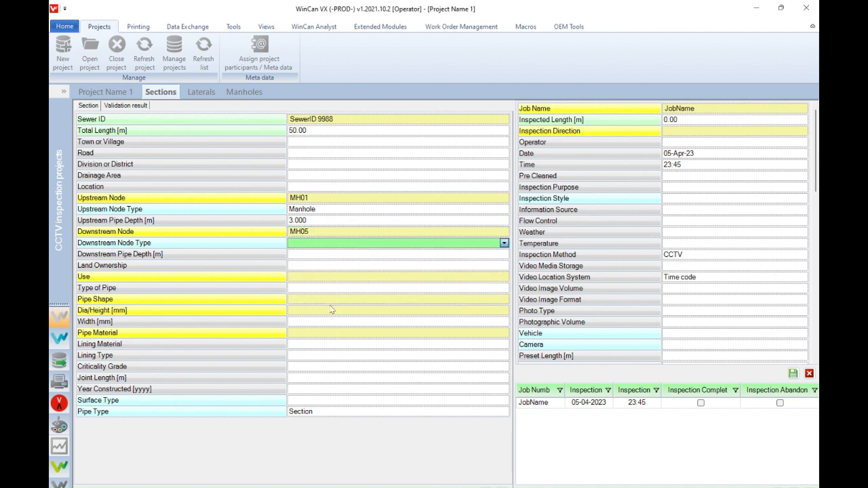
{"action": "left_click", "coordinate": [325, 260]}
{"action": "type", "text": "3."}
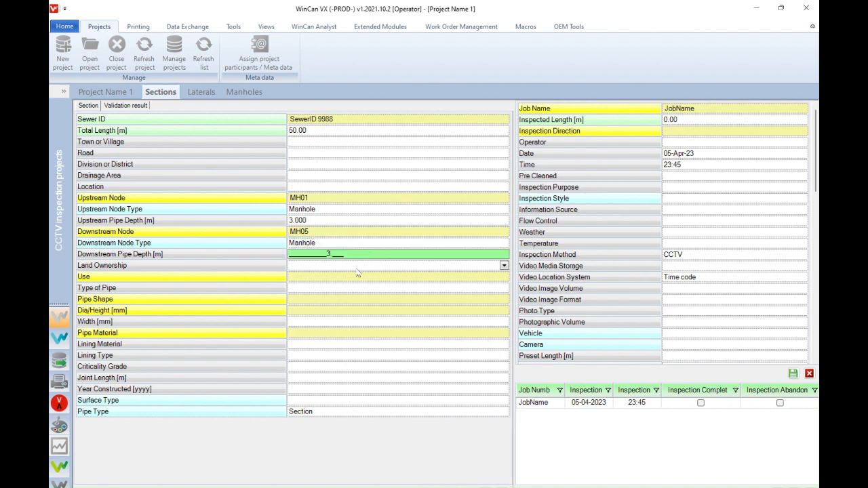
Step: Set the section's land ownership to Public and its use to Foul
{"action": "left_click", "coordinate": [354, 269]}
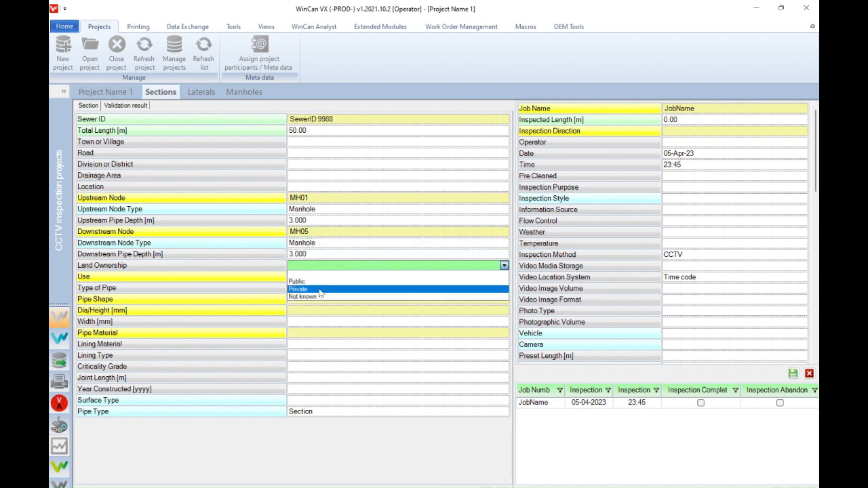
{"action": "left_click", "coordinate": [318, 281]}
{"action": "left_click", "coordinate": [315, 280]}
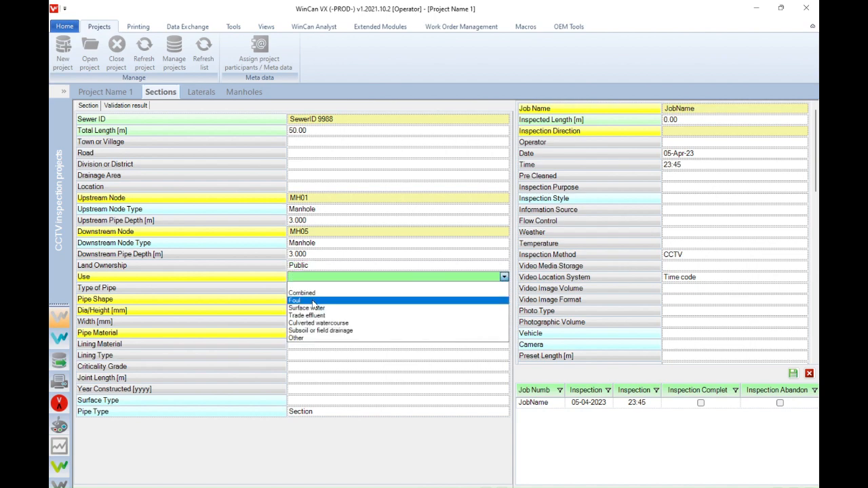
{"action": "left_click", "coordinate": [313, 300]}
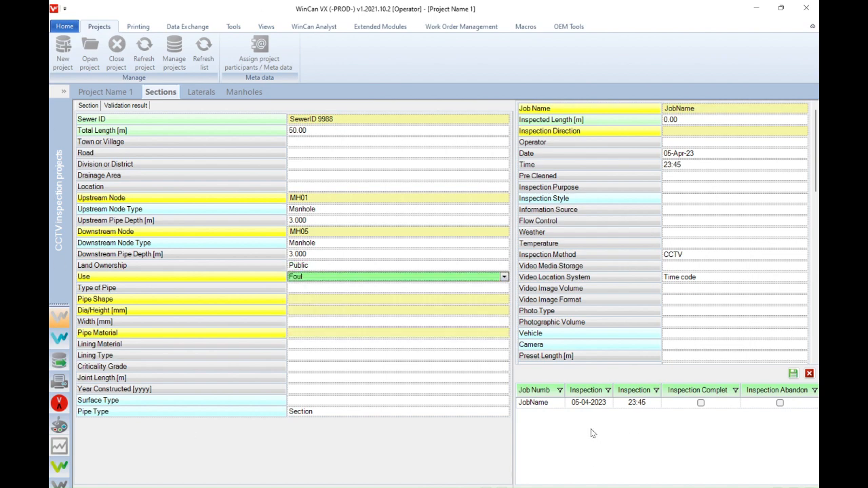
Step: Set the section's type of pipe to Gravity drain/sewer and its pipe shape to Circular
{"action": "left_click", "coordinate": [393, 289]}
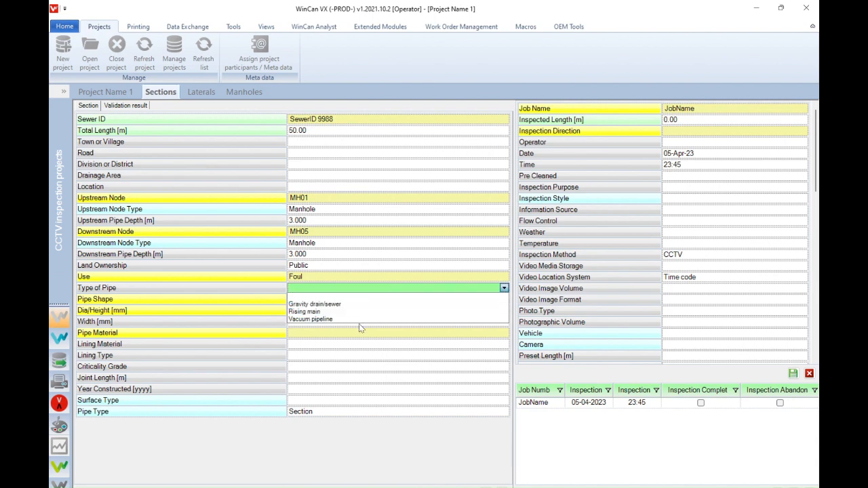
{"action": "left_click", "coordinate": [360, 305]}
{"action": "left_click", "coordinate": [345, 303]}
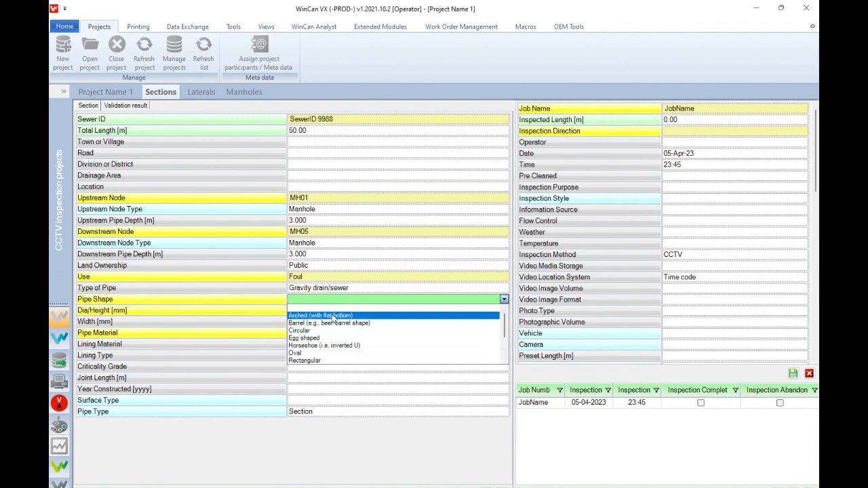
{"action": "left_click", "coordinate": [332, 330]}
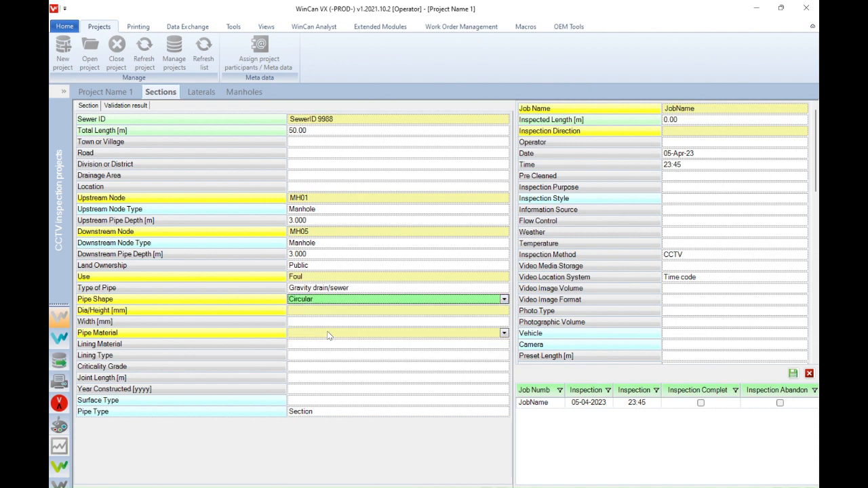
Step: Set the pipe's diameter to 225 mm, leaving the width empty, and its material to Concrete pipe
{"action": "left_click", "coordinate": [321, 314]}
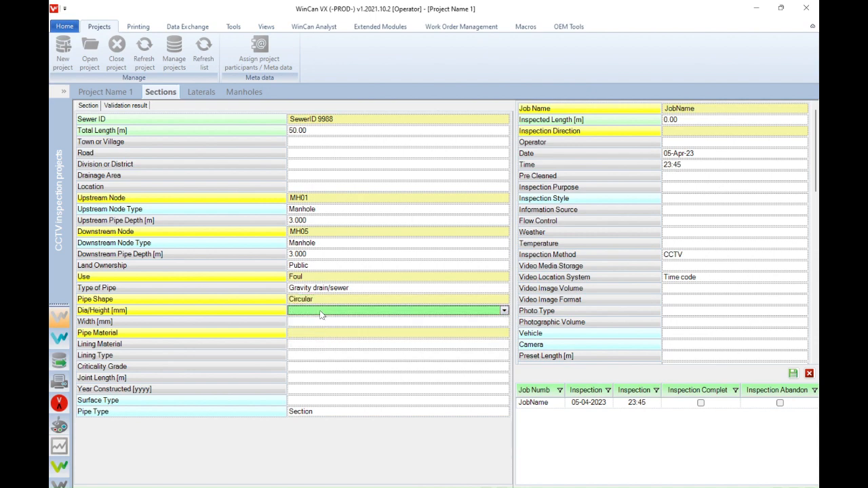
{"action": "left_click", "coordinate": [504, 310]}
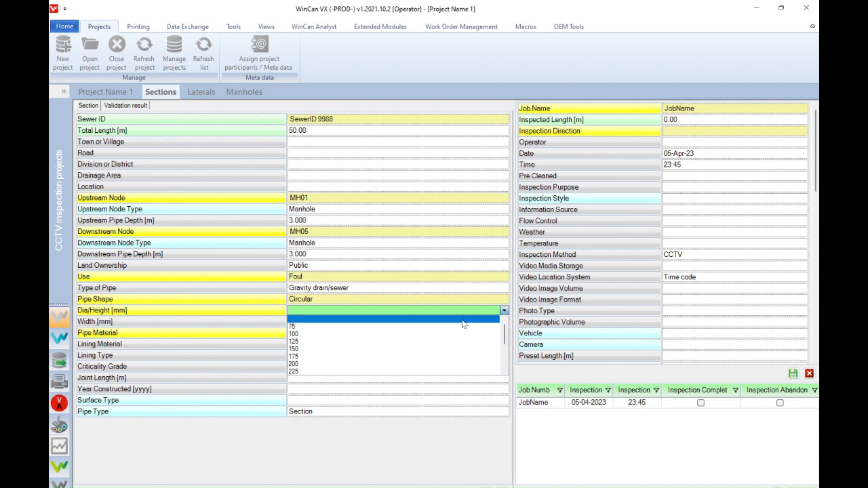
{"action": "left_click", "coordinate": [319, 371]}
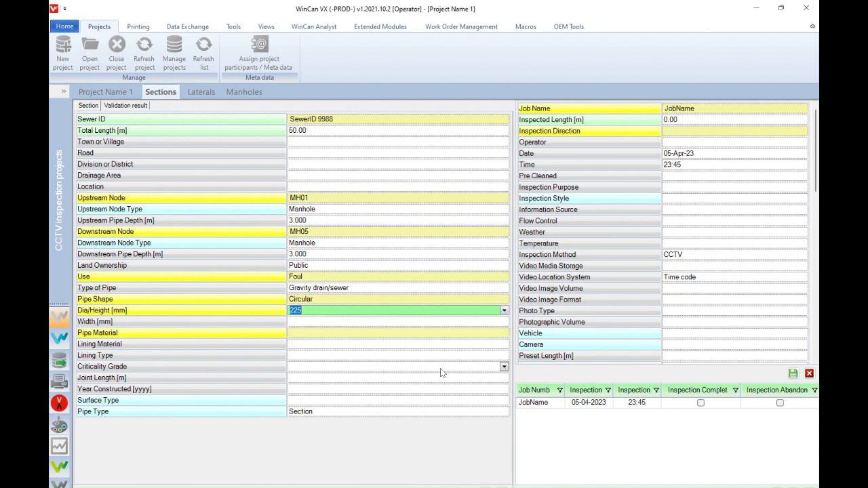
{"action": "left_click", "coordinate": [305, 323]}
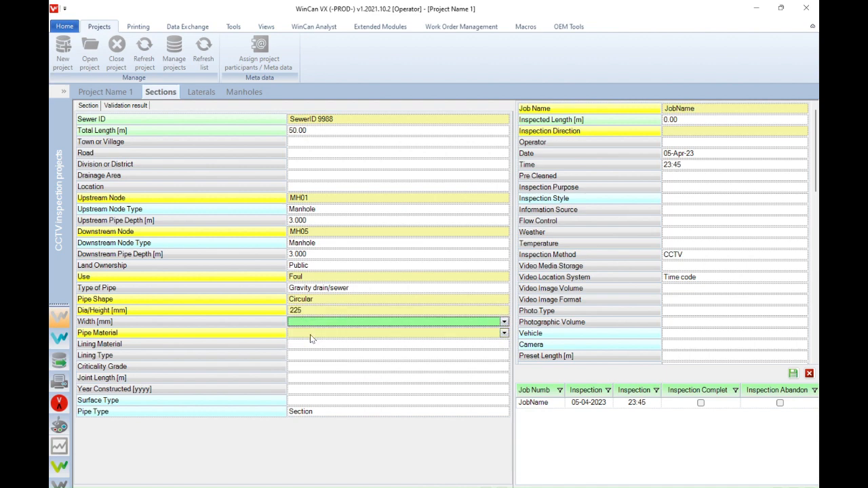
{"action": "left_click", "coordinate": [314, 337]}
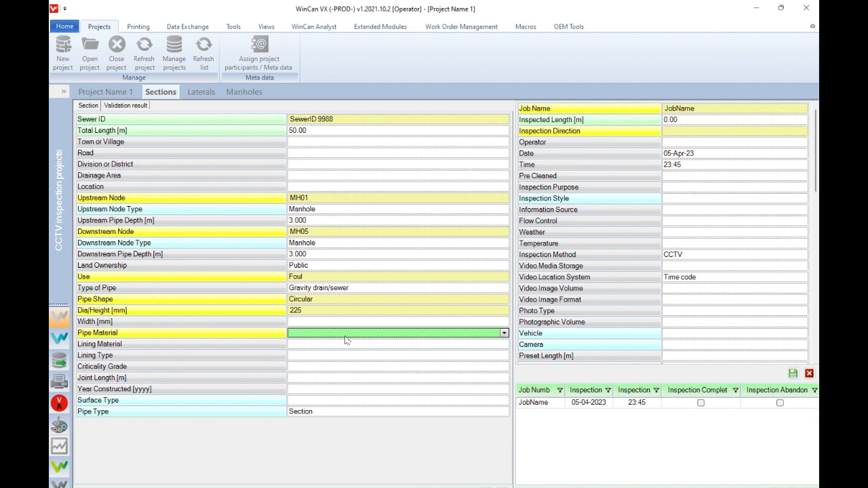
{"action": "left_click", "coordinate": [504, 333]}
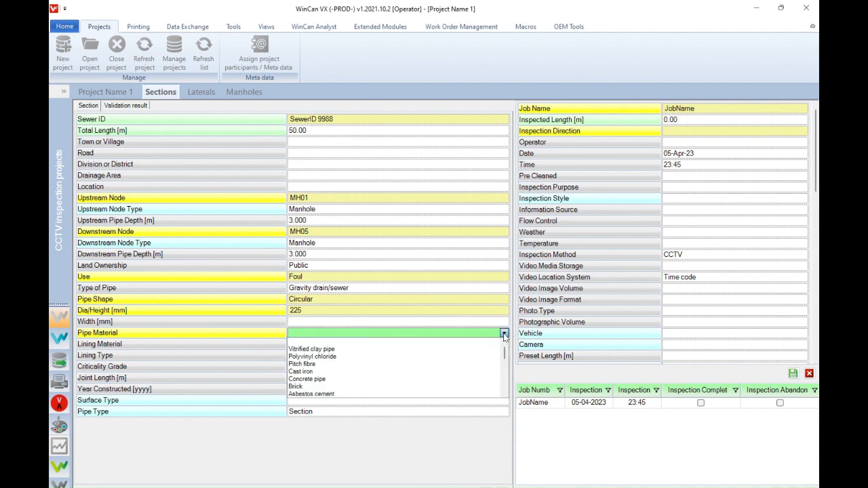
{"action": "left_click", "coordinate": [424, 379]}
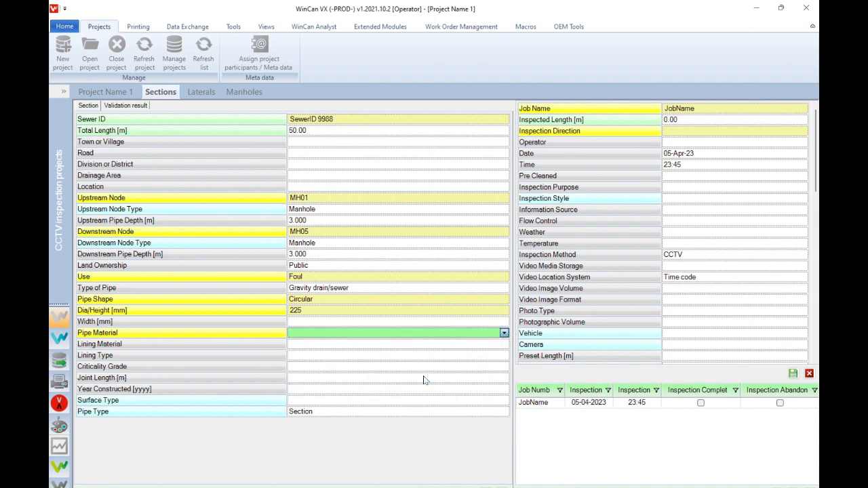
Step: Set both the section's lining material and its lining type to No lining
{"action": "left_click", "coordinate": [314, 344]}
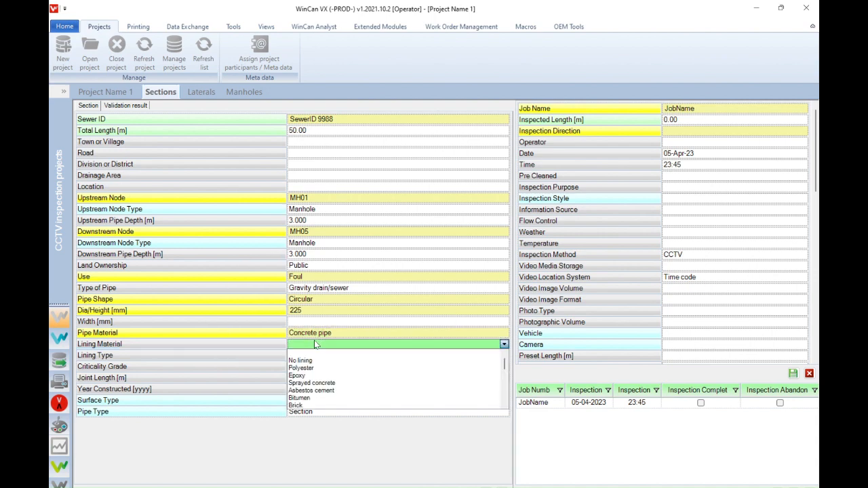
{"action": "left_click", "coordinate": [441, 362]}
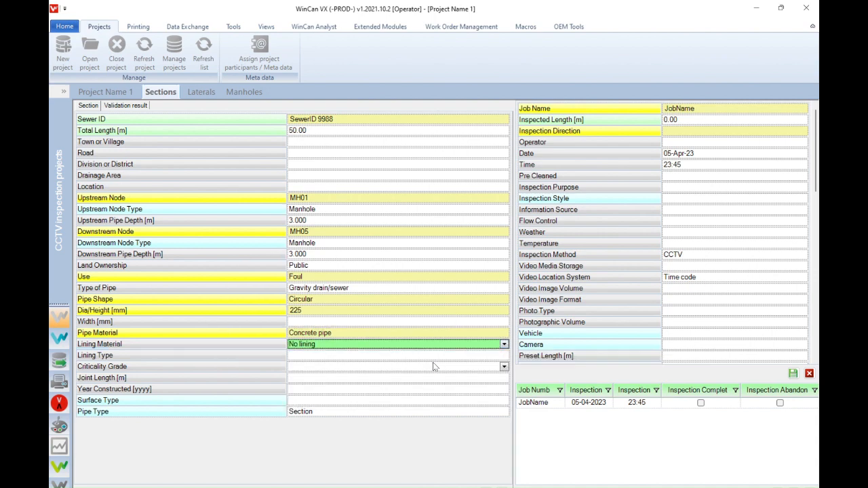
{"action": "left_click", "coordinate": [439, 357]}
{"action": "left_click", "coordinate": [434, 366]}
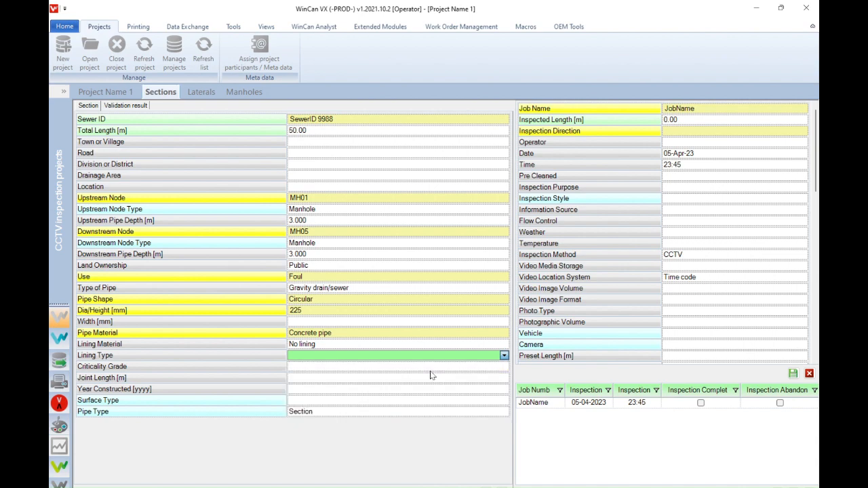
Step: Set the criticality grade to Unknown and leave the joint length and year constructed empty
{"action": "left_click", "coordinate": [504, 366]}
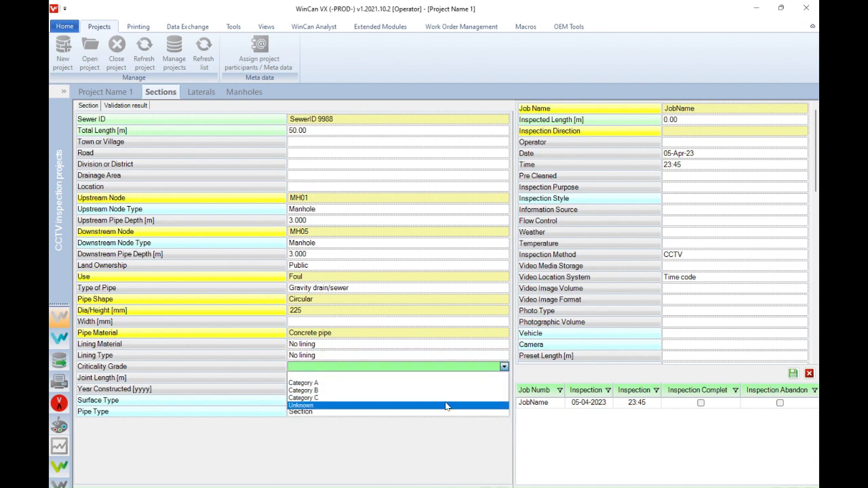
{"action": "left_click", "coordinate": [445, 404]}
{"action": "left_click", "coordinate": [498, 378]}
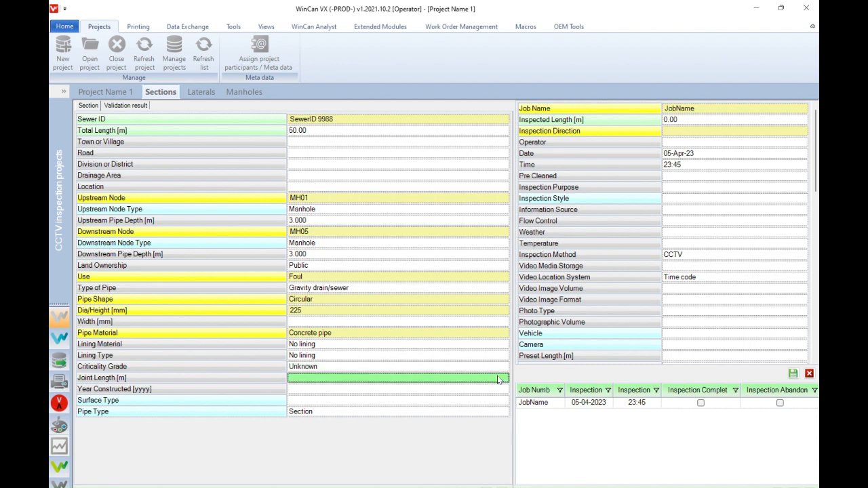
{"action": "left_click", "coordinate": [459, 392]}
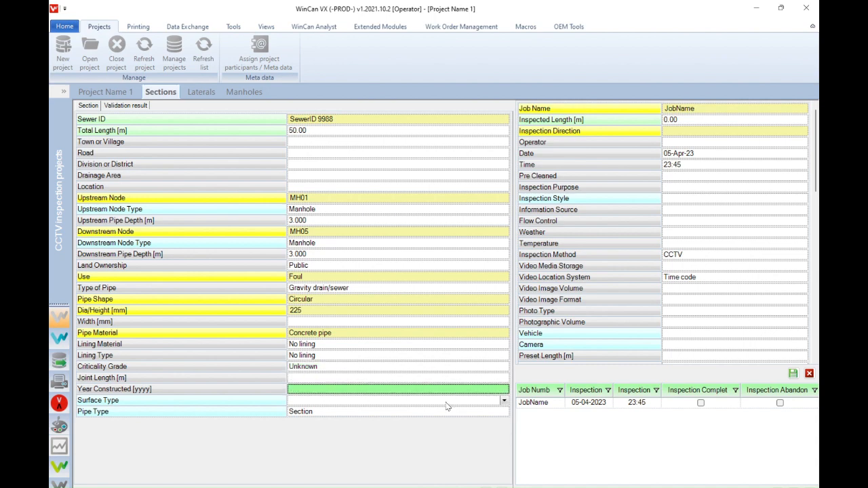
Step: Set the section's surface type to Concrete Highway and its pipe type to Section
{"action": "left_click", "coordinate": [446, 404]}
{"action": "left_click", "coordinate": [504, 401]}
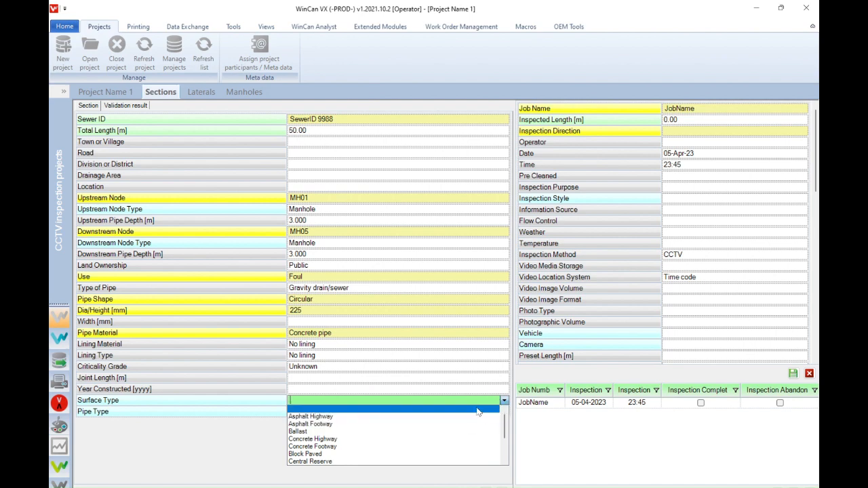
{"action": "left_click", "coordinate": [458, 439]}
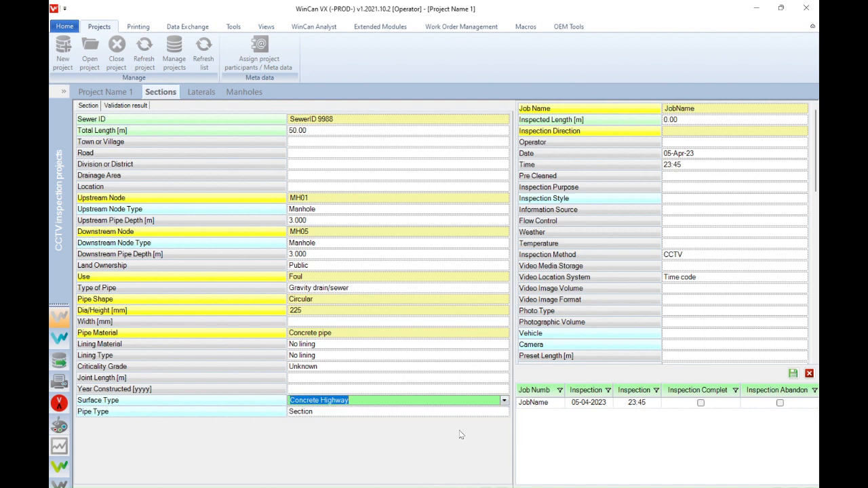
{"action": "left_click", "coordinate": [356, 412]}
{"action": "left_click", "coordinate": [356, 411]}
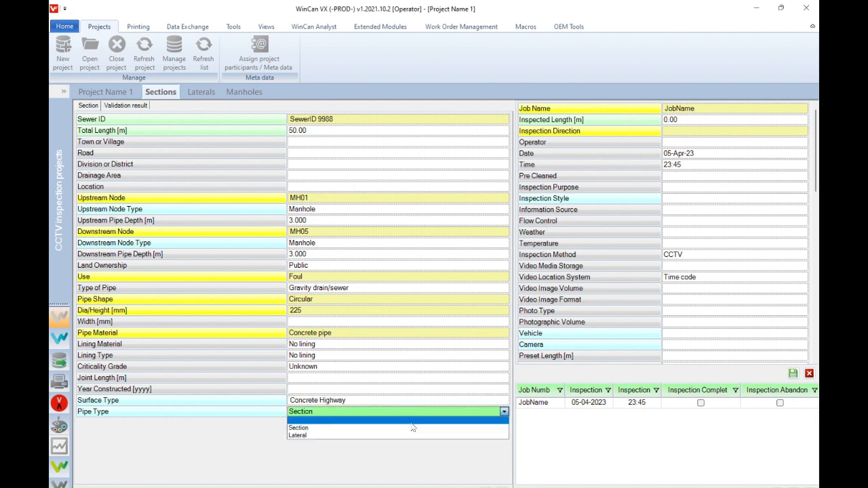
{"action": "left_click", "coordinate": [463, 428]}
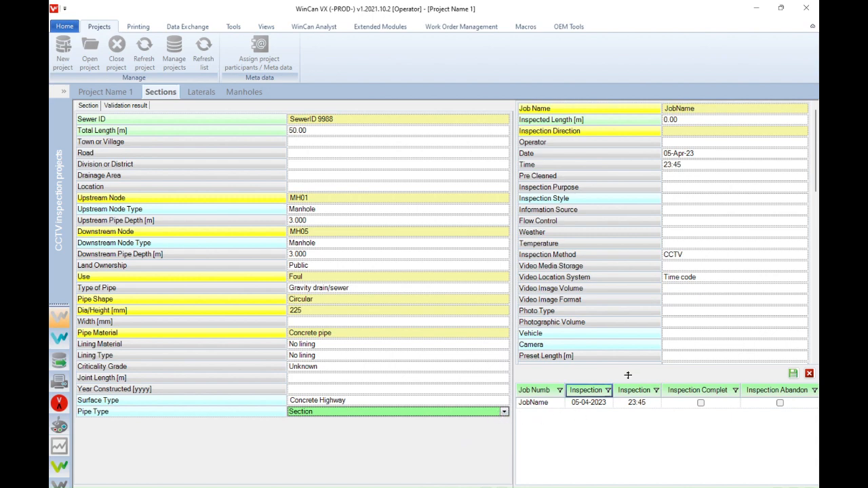
Step: Change the inspection's job name to TestJob
{"action": "left_click", "coordinate": [687, 111]}
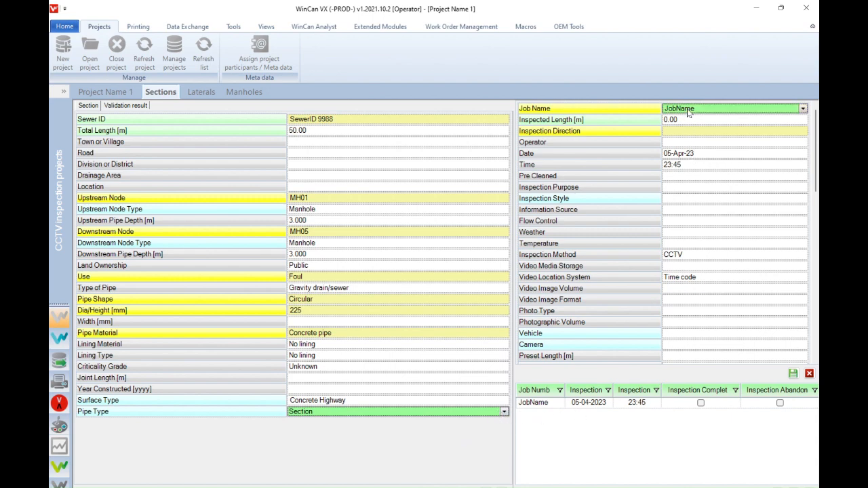
{"action": "left_click", "coordinate": [687, 112]}
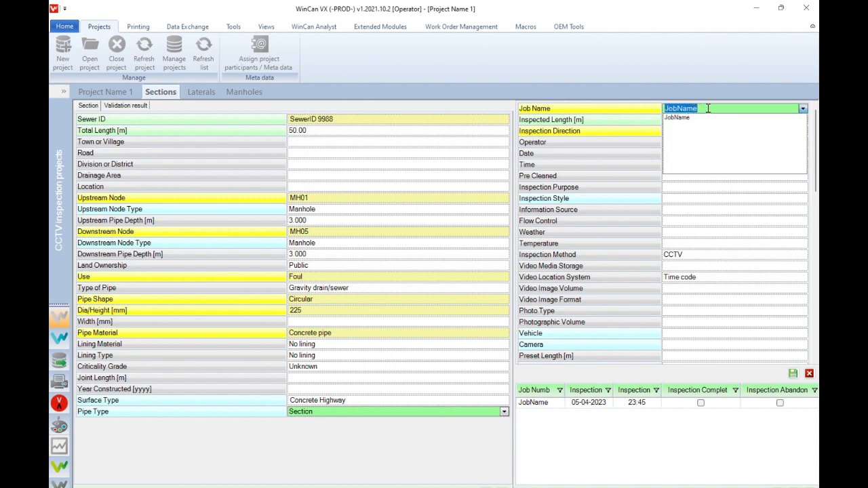
{"action": "left_click", "coordinate": [708, 109]}
{"action": "key", "text": "Home"}
{"action": "type", "text": "Test"}
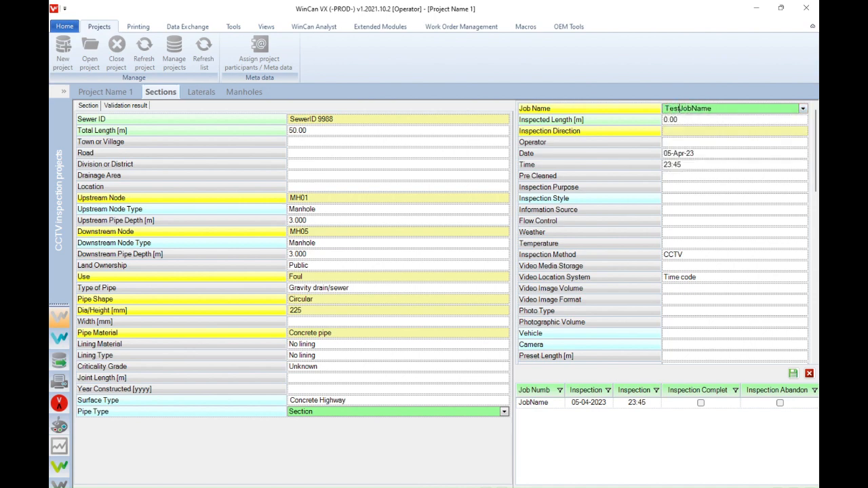
{"action": "left_click", "coordinate": [708, 109], "text": "shift"}
{"action": "key", "text": "BackSpace"}
{"action": "type", "text": "Job"}
{"action": "key", "text": "Return"}
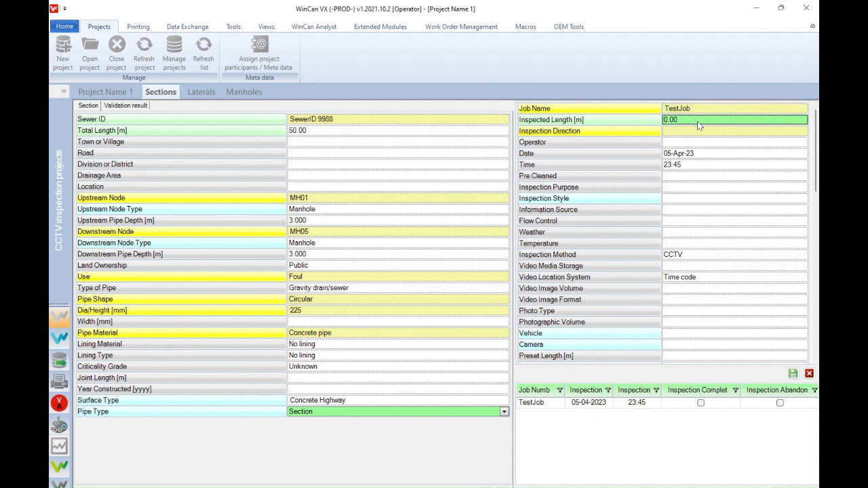
Step: Leave the inspected length as it is, set the inspection direction to MH01 (D/S) MH05 and select the first listed operator
{"action": "key", "text": "Return"}
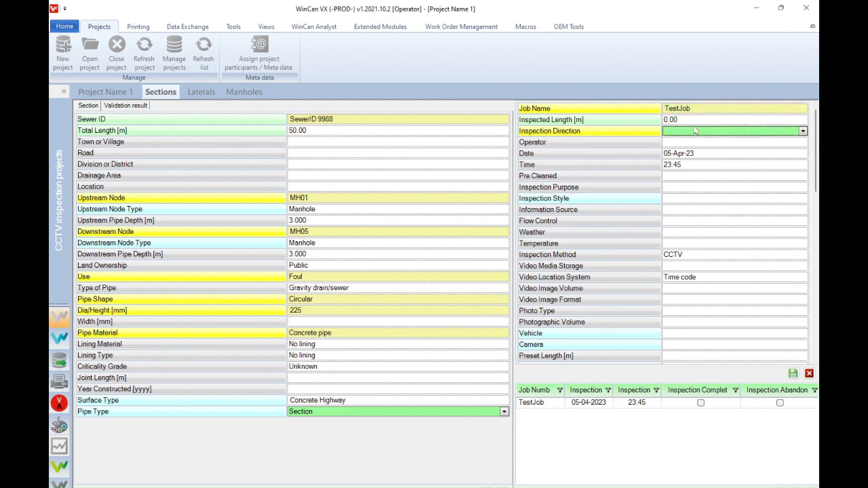
{"action": "left_click", "coordinate": [719, 131]}
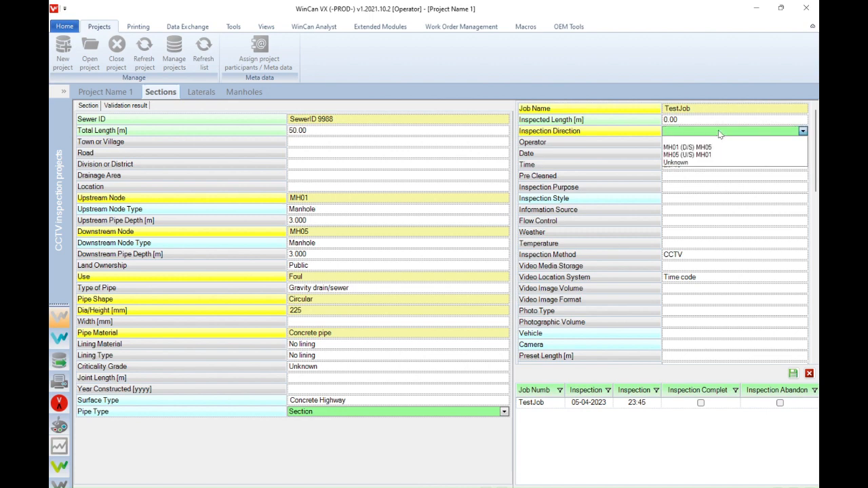
{"action": "left_click", "coordinate": [708, 147]}
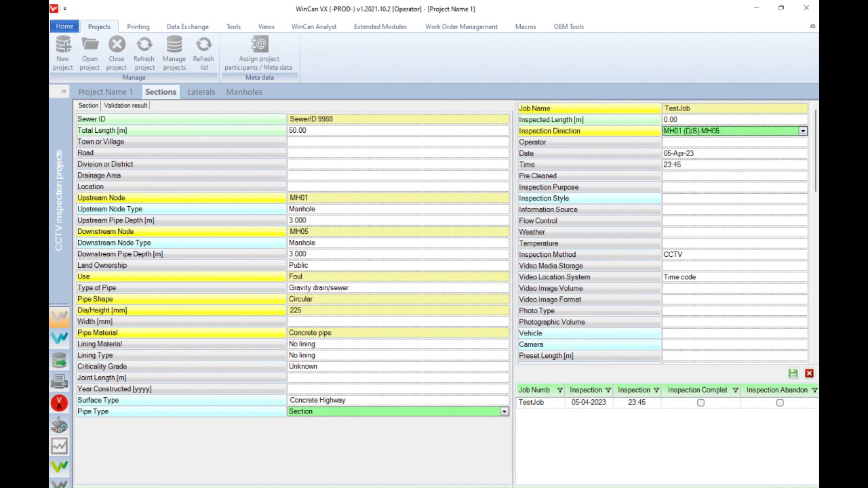
{"action": "left_click", "coordinate": [686, 143]}
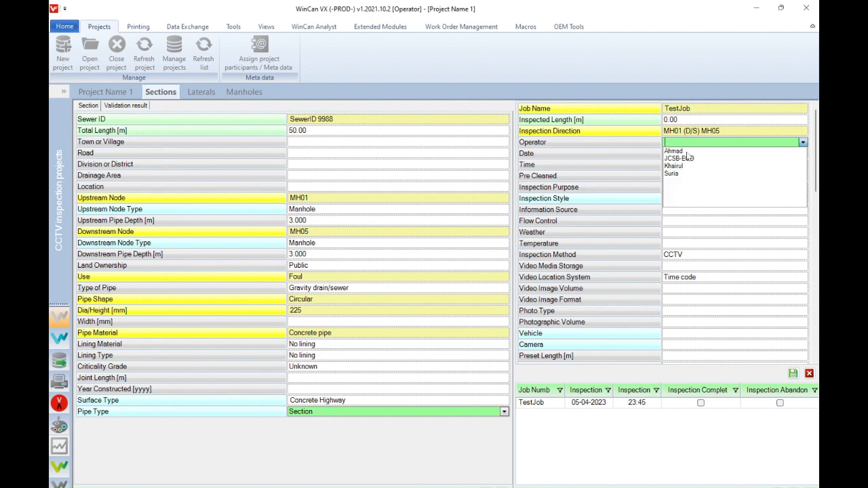
{"action": "left_click", "coordinate": [675, 150]}
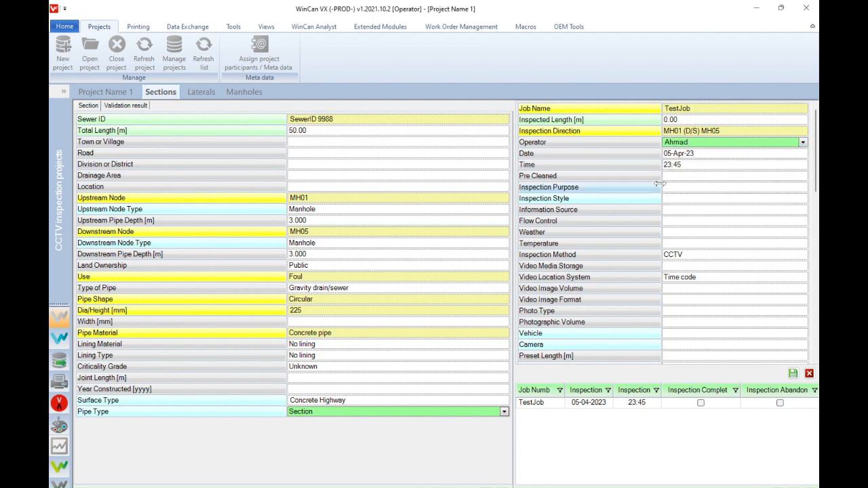
Step: Set the inspection's pre-cleaned status to Yes and its purpose to Routine inspection of condition
{"action": "left_click", "coordinate": [739, 178]}
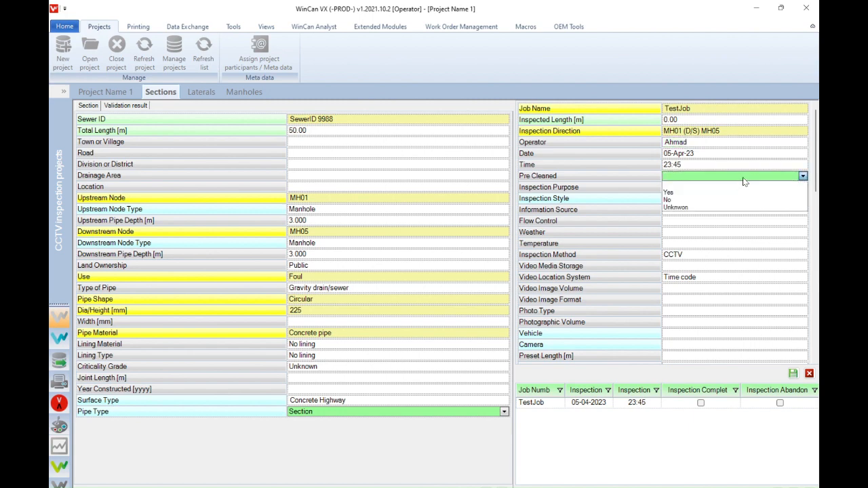
{"action": "left_click", "coordinate": [744, 178]}
{"action": "left_click", "coordinate": [743, 187]}
{"action": "left_click", "coordinate": [743, 177]}
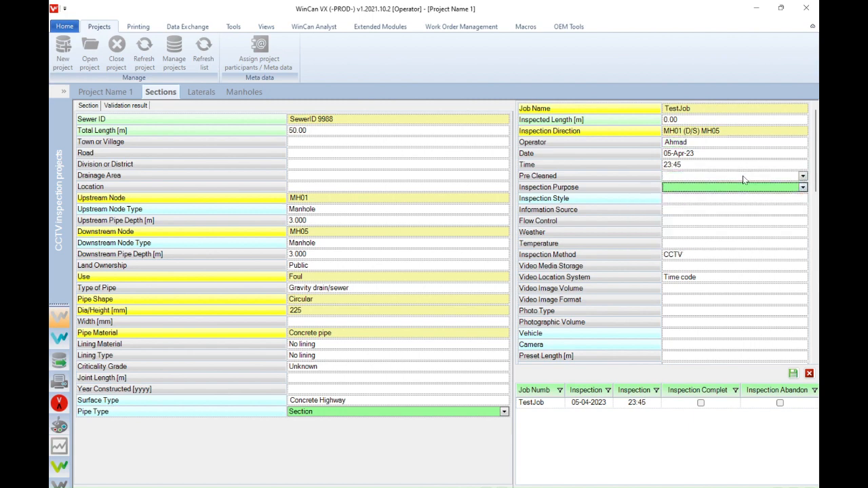
{"action": "left_click", "coordinate": [743, 175]}
{"action": "left_click", "coordinate": [736, 187]}
{"action": "left_click", "coordinate": [736, 189]}
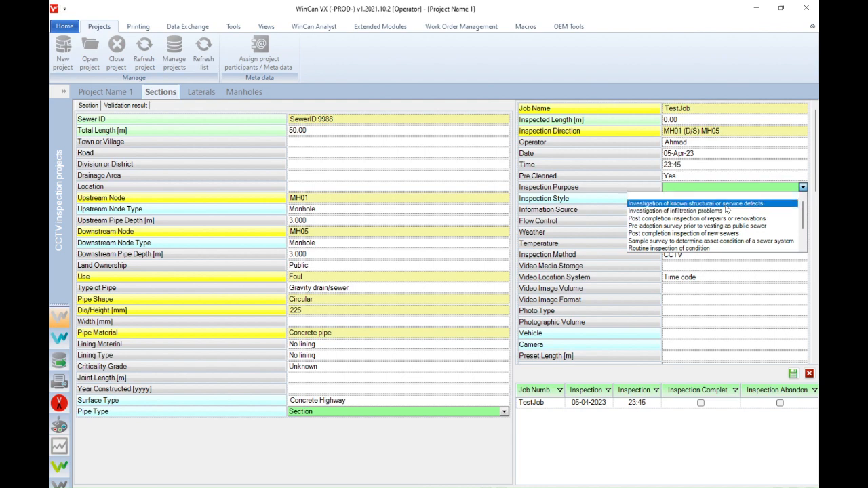
{"action": "left_click", "coordinate": [719, 249]}
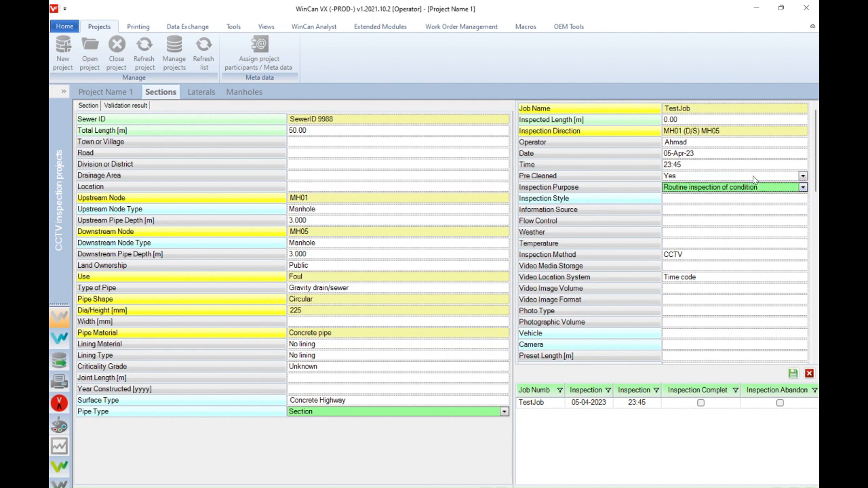
Step: Review the options offered for the inspection style and information source, leaving both fields blank
{"action": "left_click", "coordinate": [702, 200]}
{"action": "left_click", "coordinate": [703, 201]}
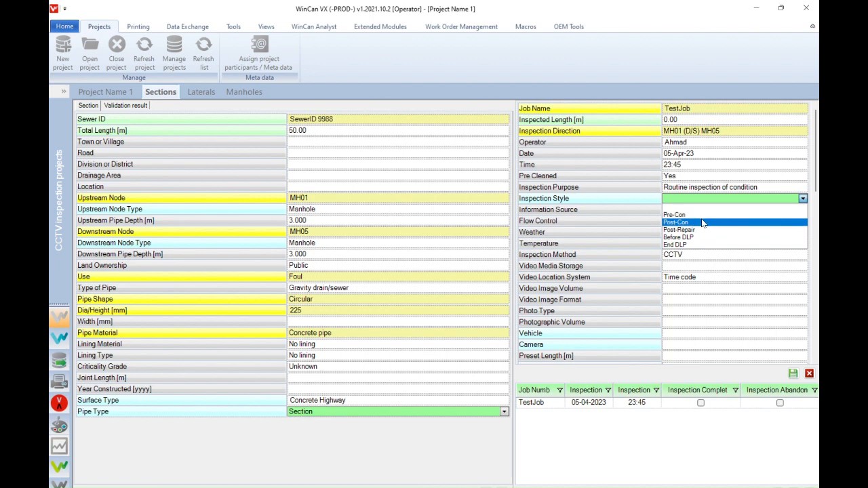
{"action": "left_click", "coordinate": [703, 222]}
{"action": "left_click", "coordinate": [683, 211]}
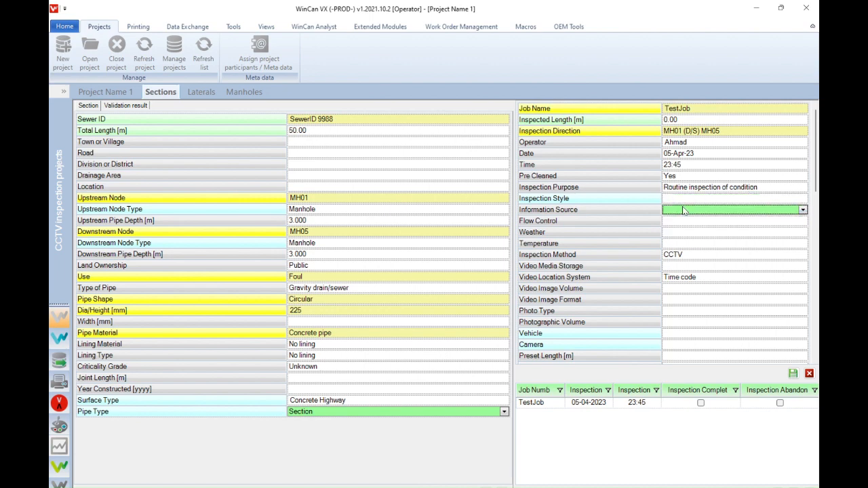
{"action": "left_click", "coordinate": [699, 211]}
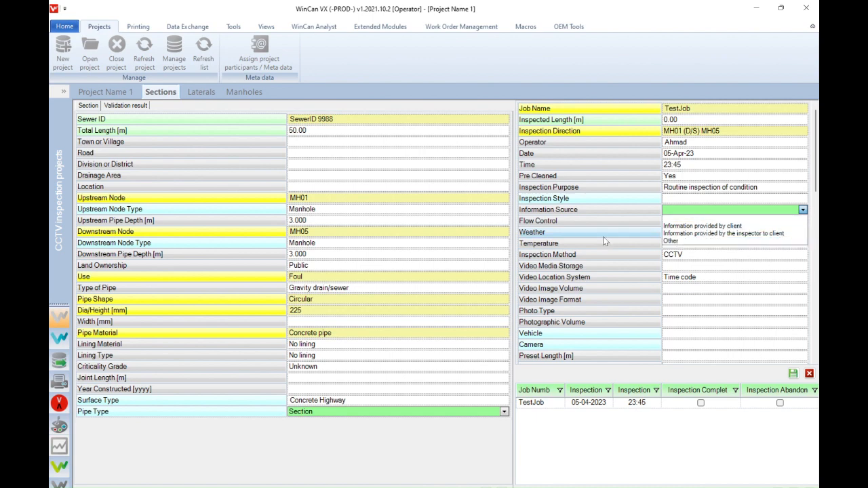
{"action": "left_click", "coordinate": [771, 268]}
Step: Review the options offered for flow control, weather and temperature, leaving these inspection fields blank
{"action": "left_click", "coordinate": [741, 226]}
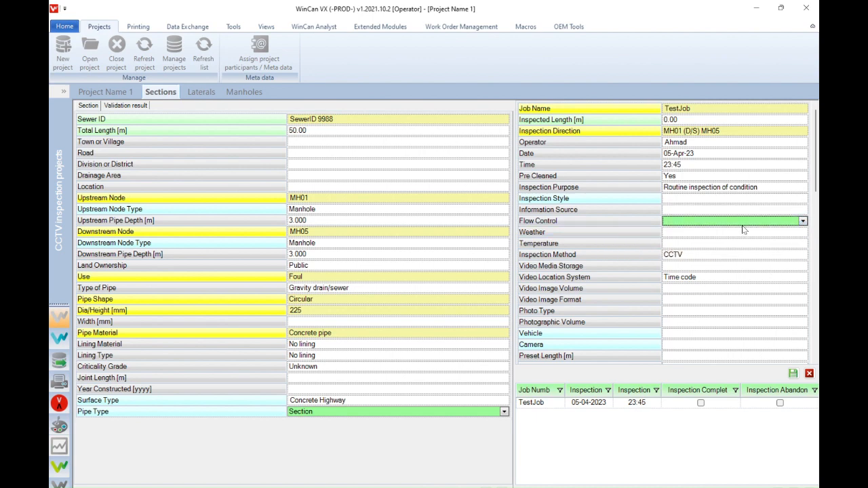
{"action": "left_click", "coordinate": [742, 225]}
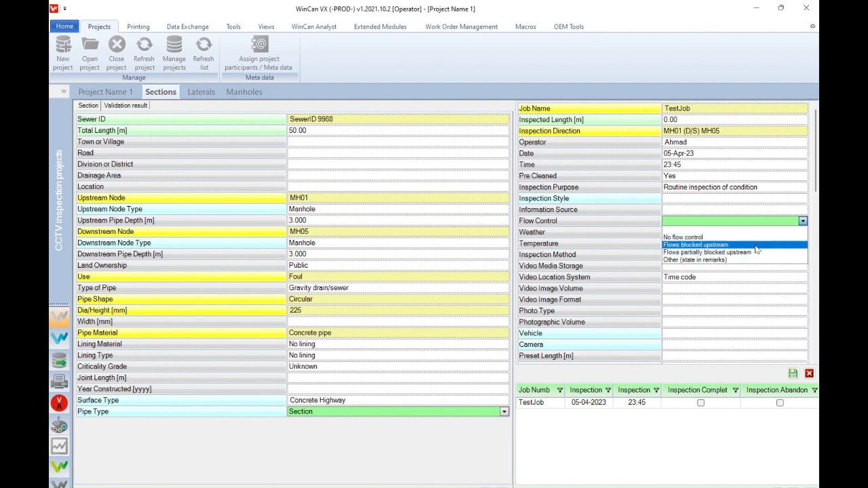
{"action": "left_click", "coordinate": [803, 221]}
{"action": "left_click", "coordinate": [803, 231]}
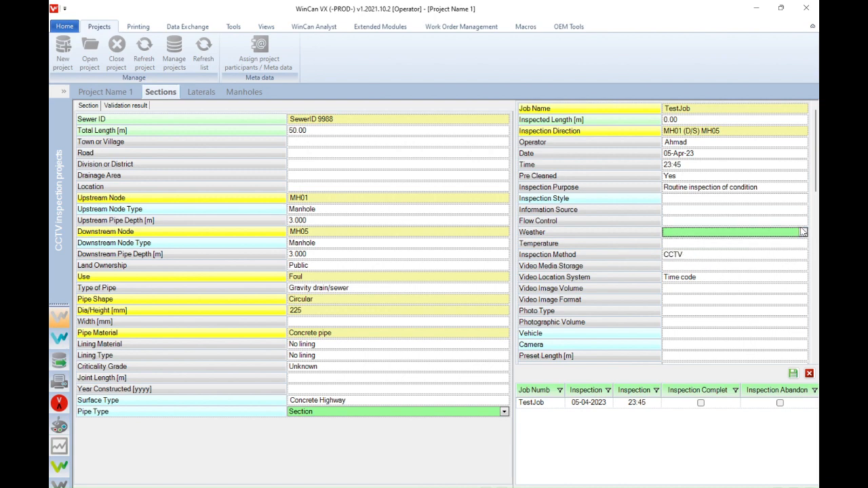
{"action": "left_click", "coordinate": [803, 232]}
{"action": "left_click", "coordinate": [803, 231]}
{"action": "left_click", "coordinate": [803, 243]}
{"action": "left_click", "coordinate": [803, 243]}
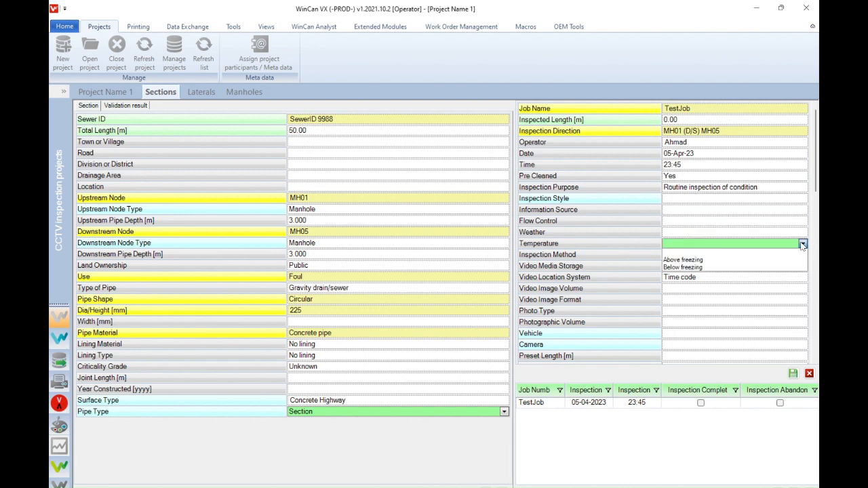
{"action": "left_click", "coordinate": [803, 243]}
{"action": "left_click", "coordinate": [803, 243]}
{"action": "left_click", "coordinate": [804, 245]}
Step: Keep the inspection method as CCTV and set the video media storage to Other (see comment)
{"action": "left_click", "coordinate": [802, 254]}
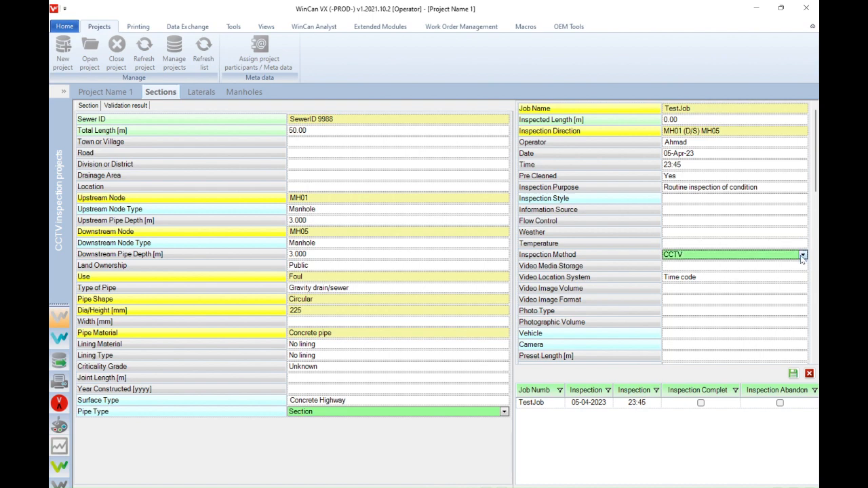
{"action": "left_click", "coordinate": [802, 254]}
{"action": "left_click", "coordinate": [802, 255]}
{"action": "left_click", "coordinate": [803, 255]}
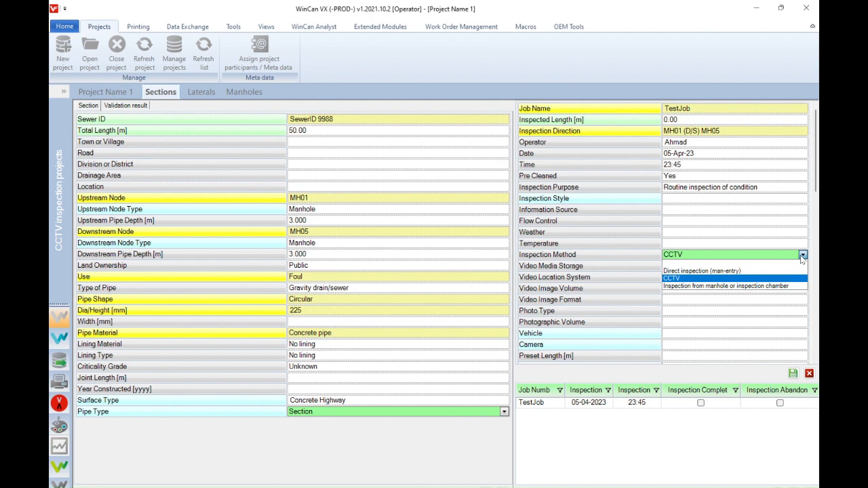
{"action": "left_click", "coordinate": [743, 278]}
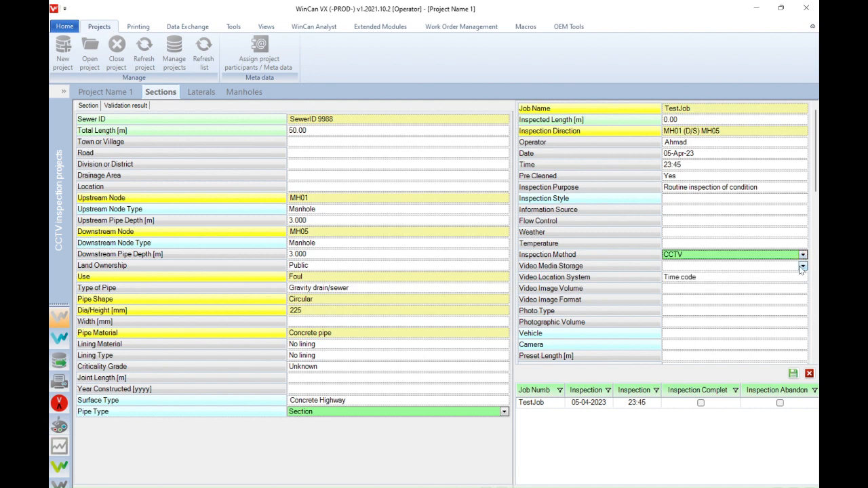
{"action": "left_click", "coordinate": [803, 267]}
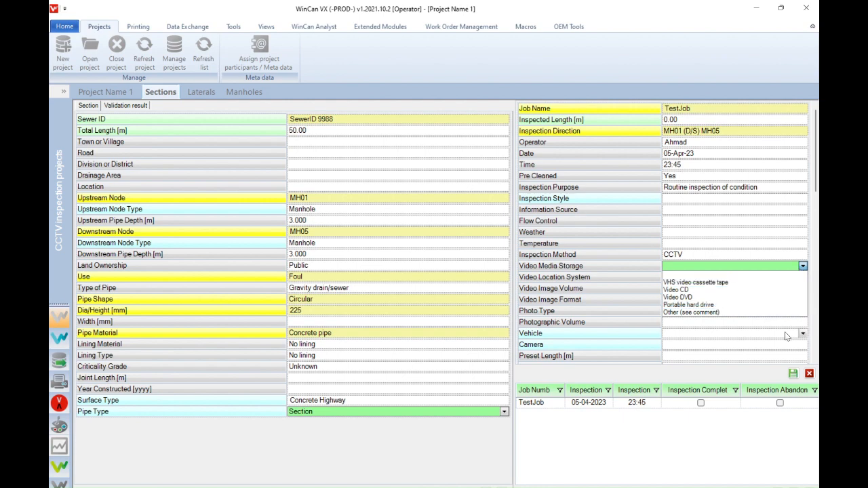
{"action": "left_click", "coordinate": [737, 313]}
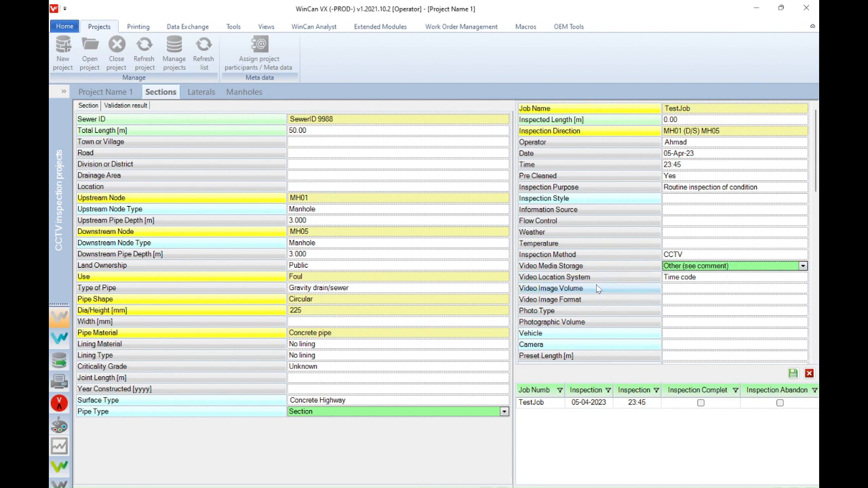
Step: Leave the video image format and photo type blank, save the section with its inspection, and widen the photo/video area
{"action": "left_click", "coordinate": [690, 294]}
{"action": "left_click", "coordinate": [690, 300]}
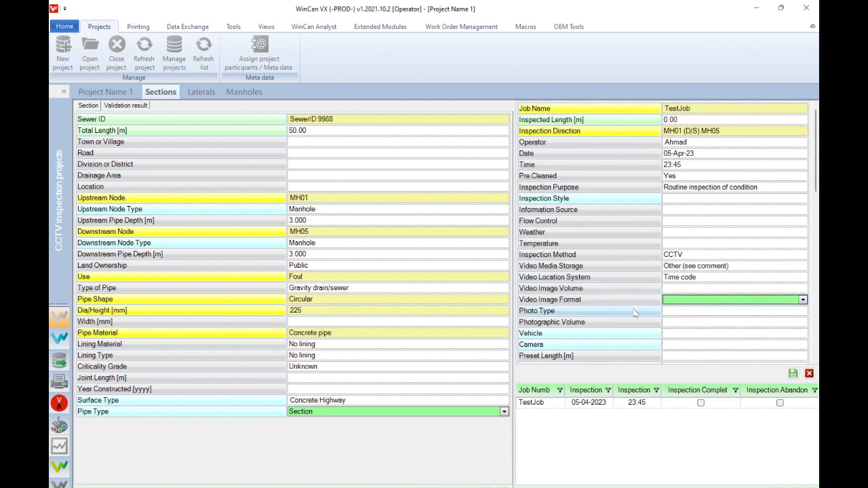
{"action": "left_click", "coordinate": [802, 313]}
{"action": "left_click", "coordinate": [803, 312]}
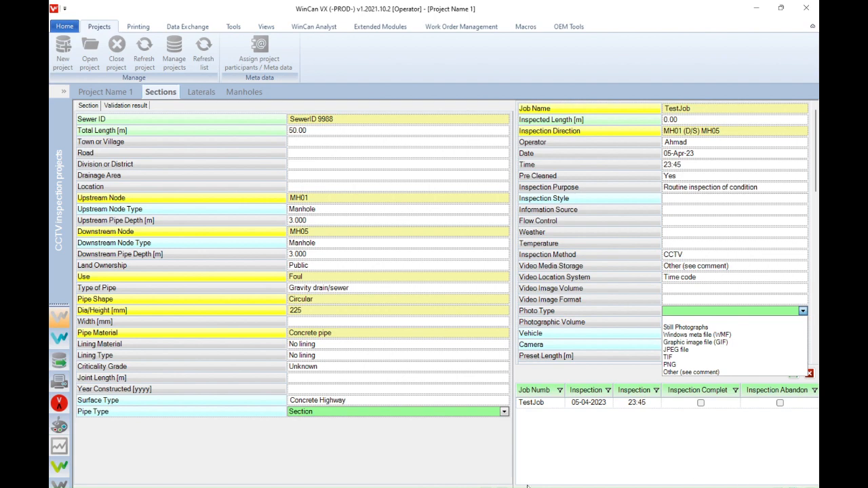
{"action": "left_click", "coordinate": [486, 487]}
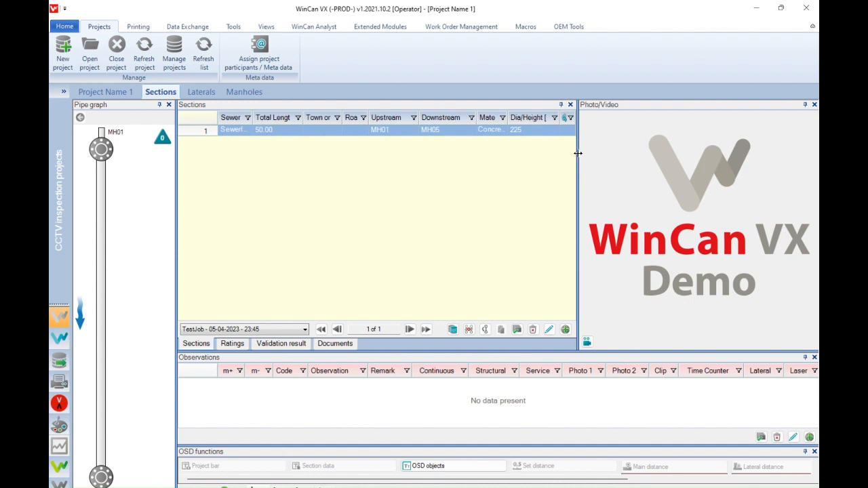
{"action": "left_click_drag", "start_coordinate": [578, 153], "coordinate": [484, 180]}
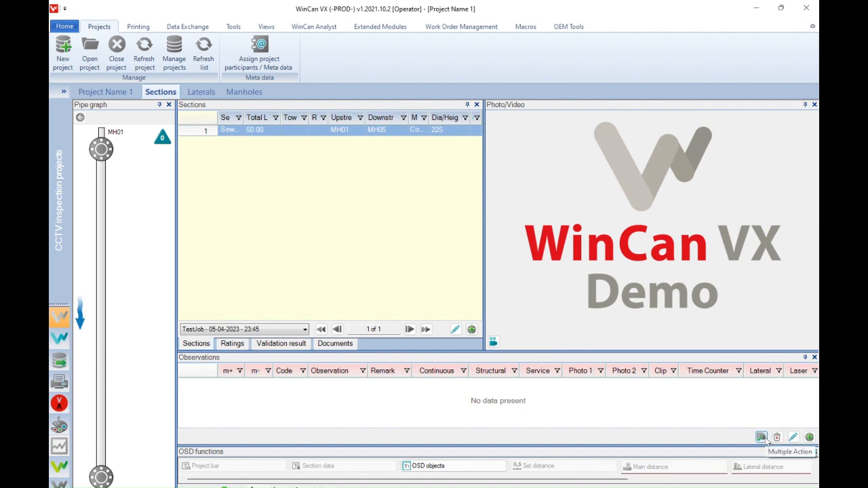
Step: Start a new observation, search the codes for START and choose MH (Nodes, Start, Manhole)
{"action": "left_click", "coordinate": [808, 437]}
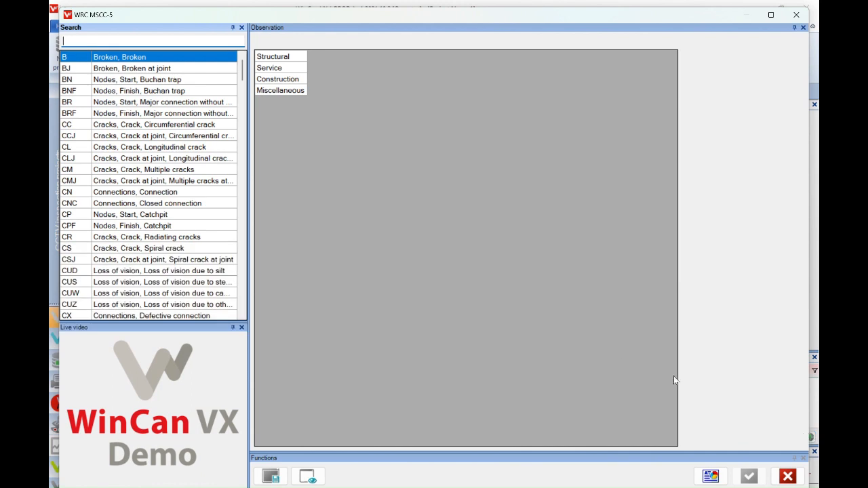
{"action": "type", "text": "START"}
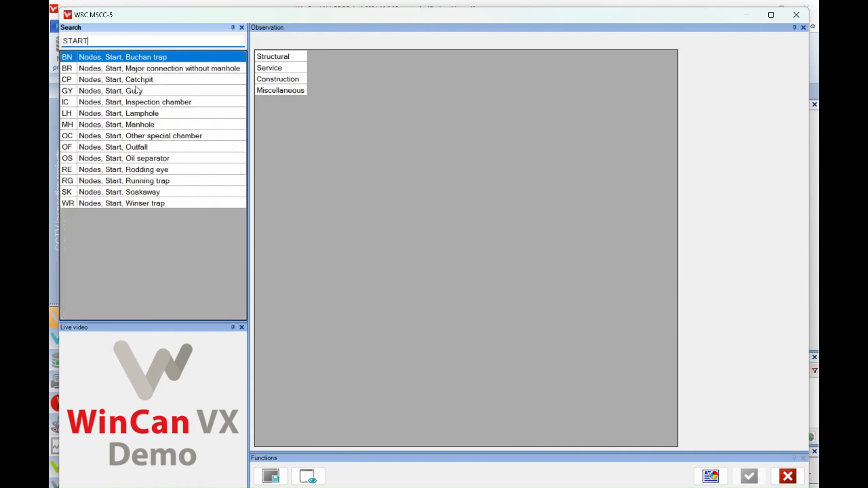
{"action": "left_click", "coordinate": [145, 127]}
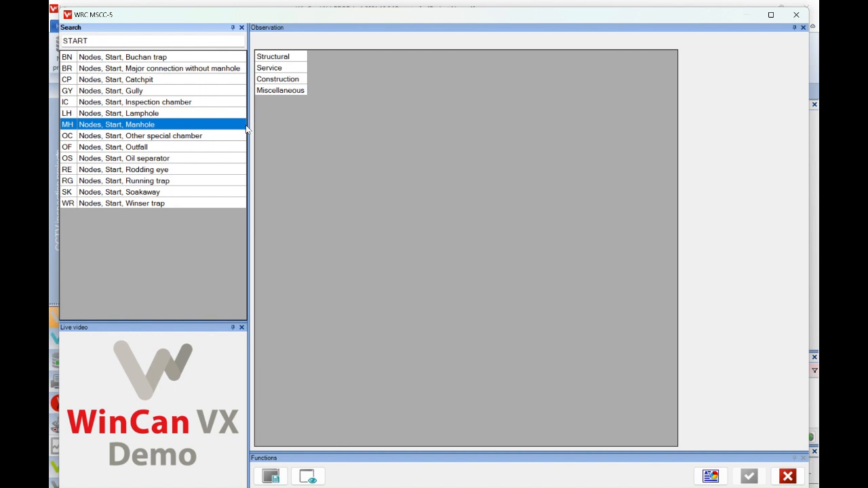
{"action": "double_click", "coordinate": [211, 127]}
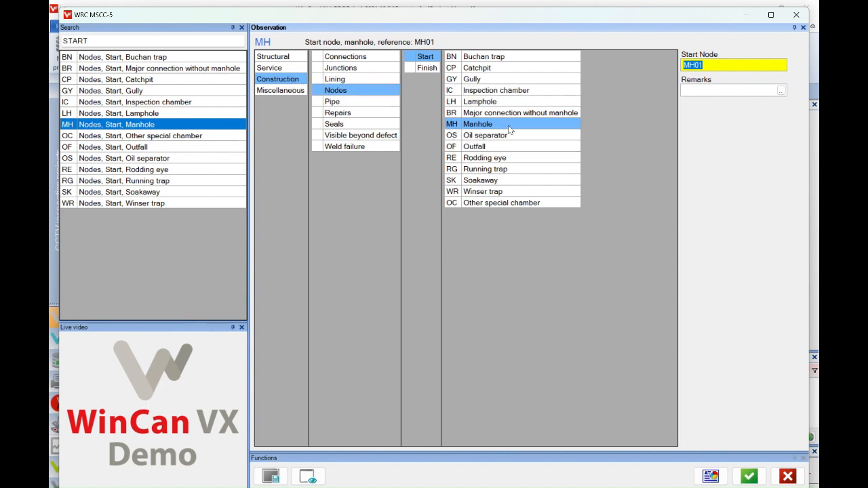
Step: Leave the remarks empty, accept the start manhole observation at distance 0.00 and close the observation catalogue
{"action": "left_click", "coordinate": [741, 89]}
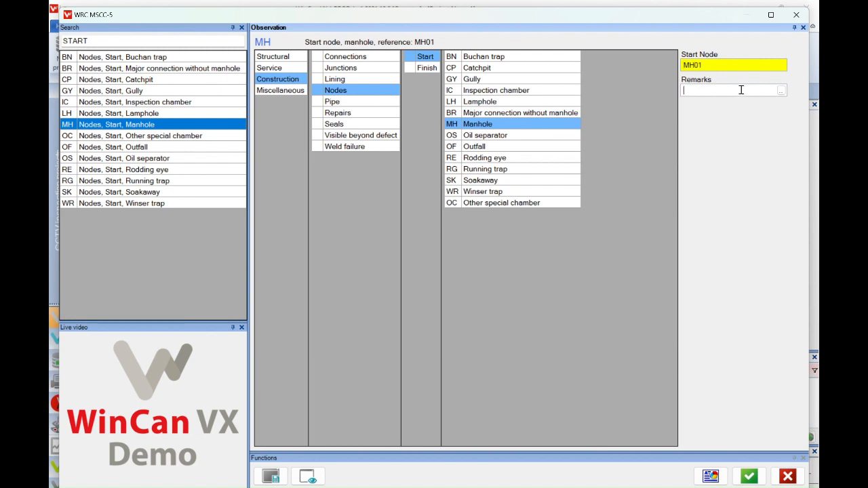
{"action": "left_click", "coordinate": [782, 92]}
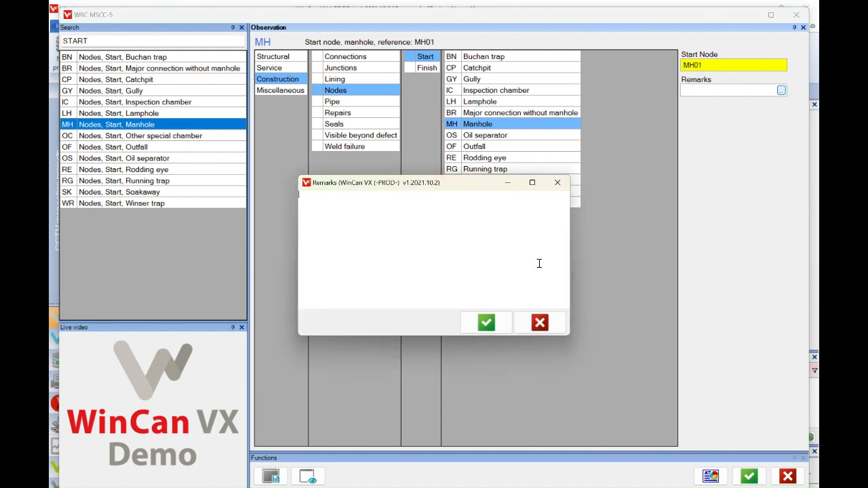
{"action": "left_click", "coordinate": [540, 323]}
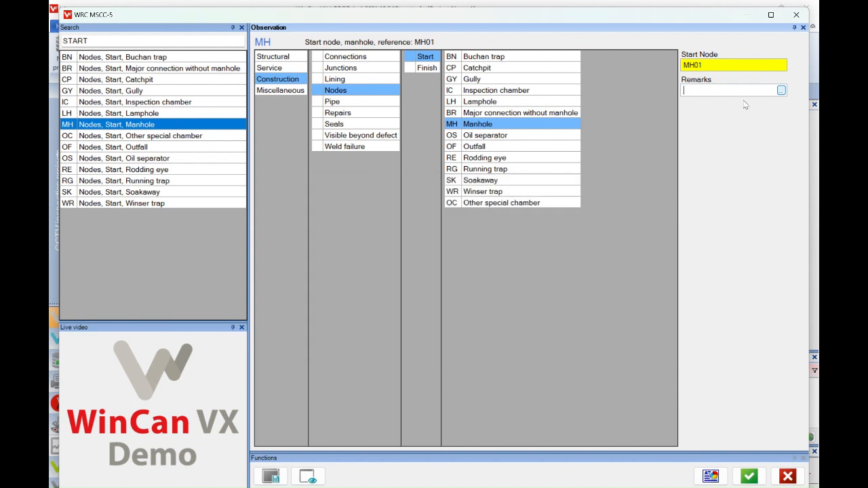
{"action": "left_click", "coordinate": [750, 478]}
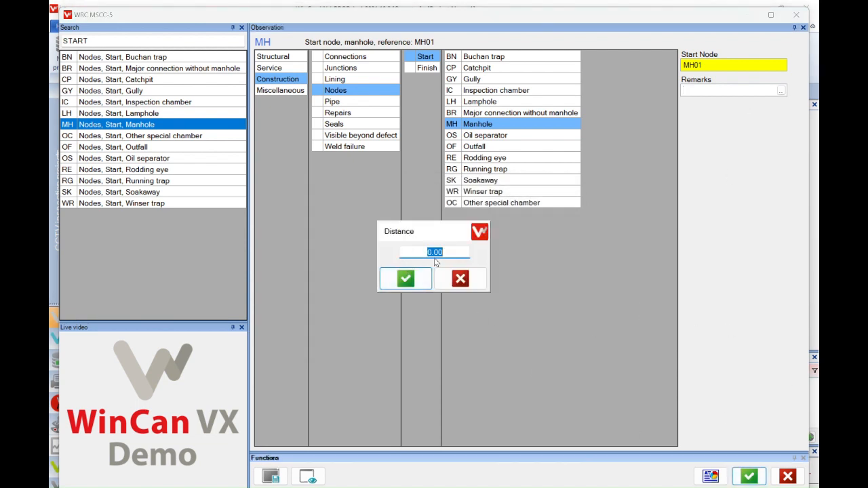
{"action": "left_click", "coordinate": [406, 278]}
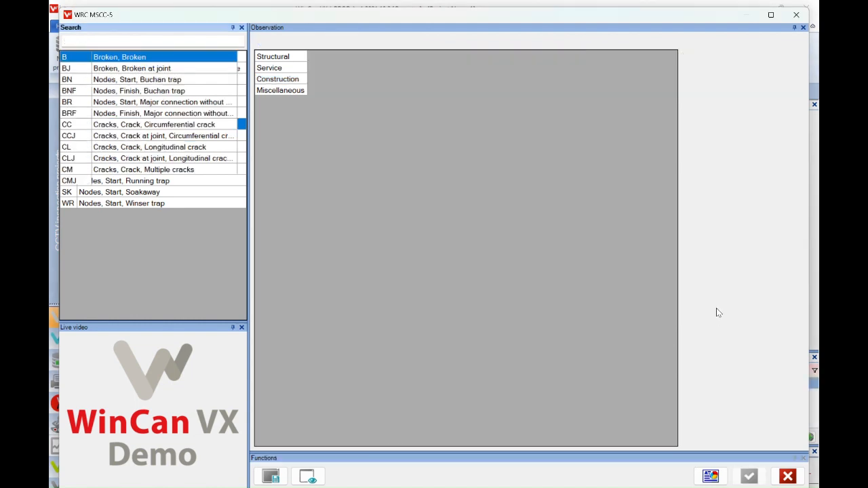
{"action": "left_click", "coordinate": [788, 477]}
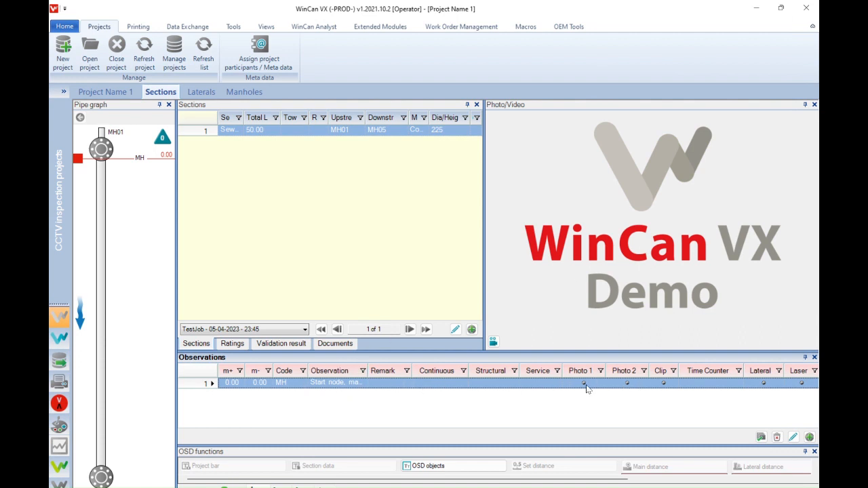
Step: Attach the video file CCTV_TEST.mp4 from the Desktop as the clip of the start manhole observation
{"action": "double_click", "coordinate": [667, 383]}
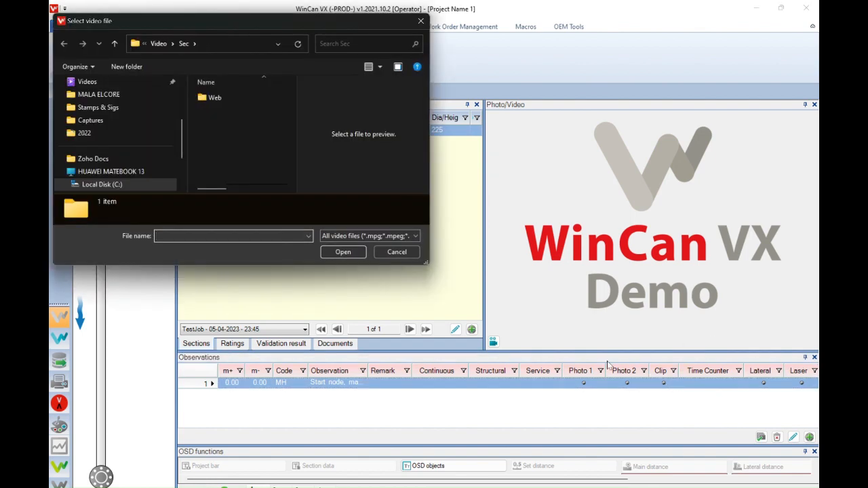
{"action": "scroll", "coordinate": [130, 104], "scroll_direction": "up", "scroll_amount": 3}
{"action": "left_click", "coordinate": [122, 108]}
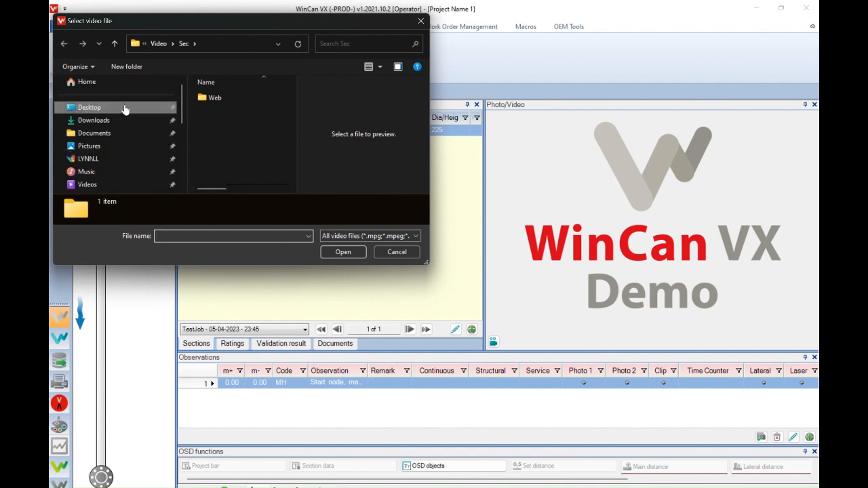
{"action": "left_click_drag", "start_coordinate": [289, 107], "coordinate": [287, 178]}
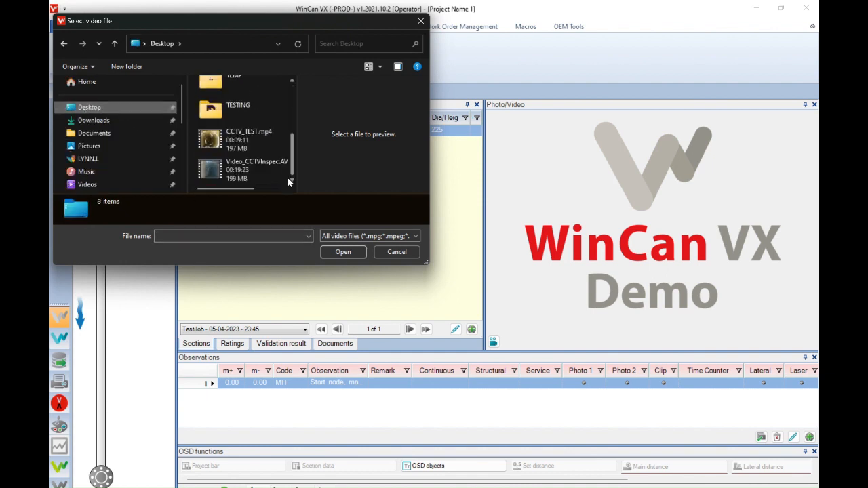
{"action": "left_click", "coordinate": [227, 137]}
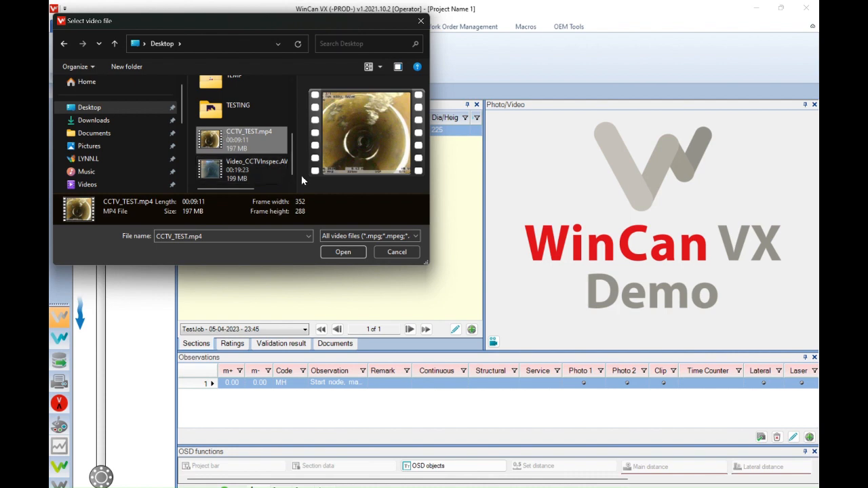
{"action": "left_click", "coordinate": [343, 251]}
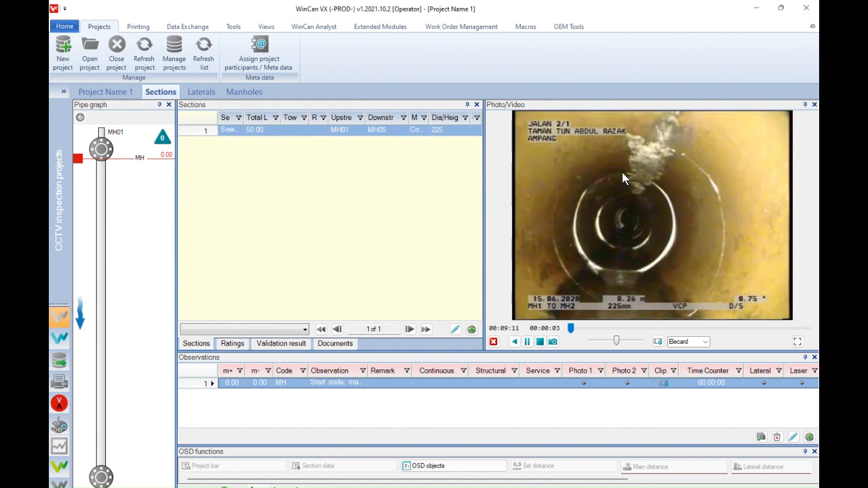
Step: Lower the clip's playback speed, return it to the start at 00:00:00 and pause it
{"action": "left_click_drag", "start_coordinate": [616, 342], "coordinate": [596, 342]}
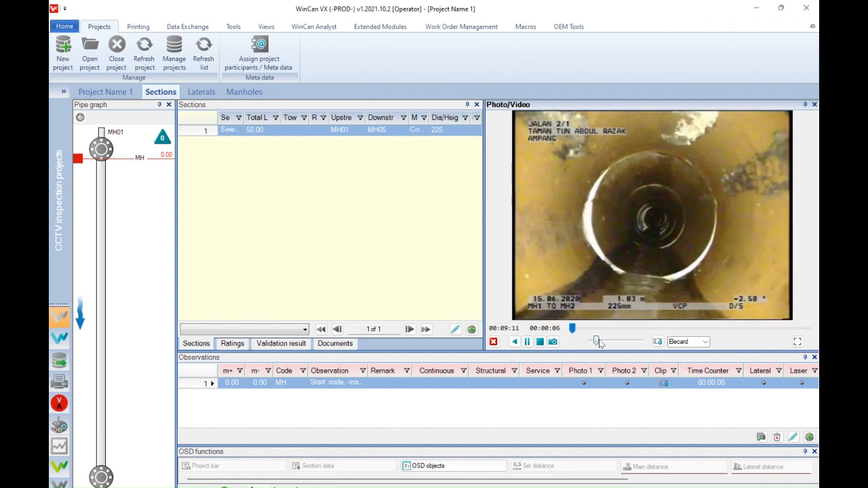
{"action": "left_click_drag", "start_coordinate": [597, 343], "coordinate": [567, 329]}
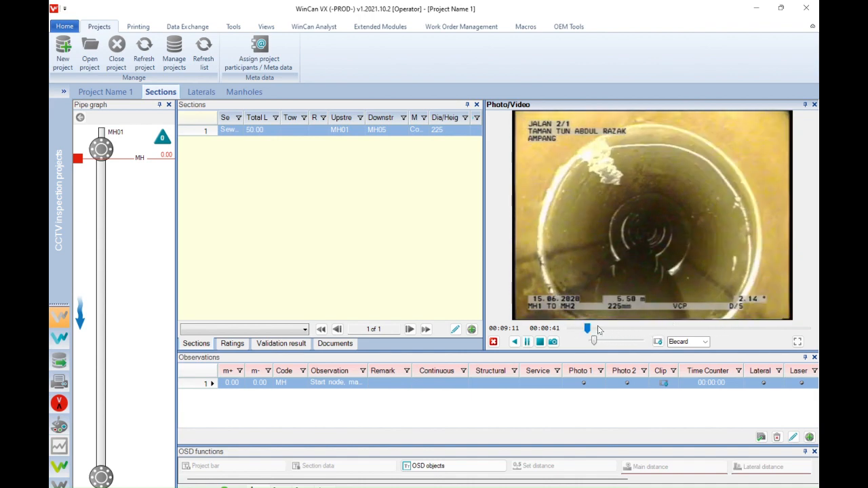
{"action": "left_click", "coordinate": [581, 329]}
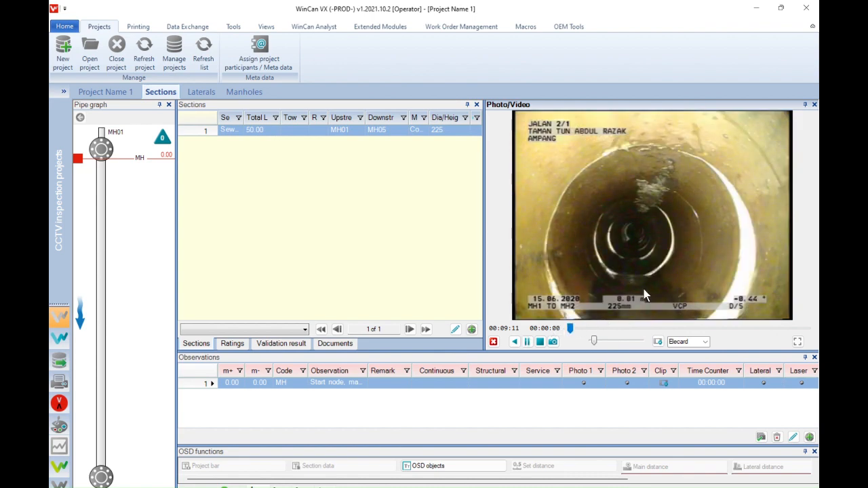
{"action": "left_click", "coordinate": [528, 342]}
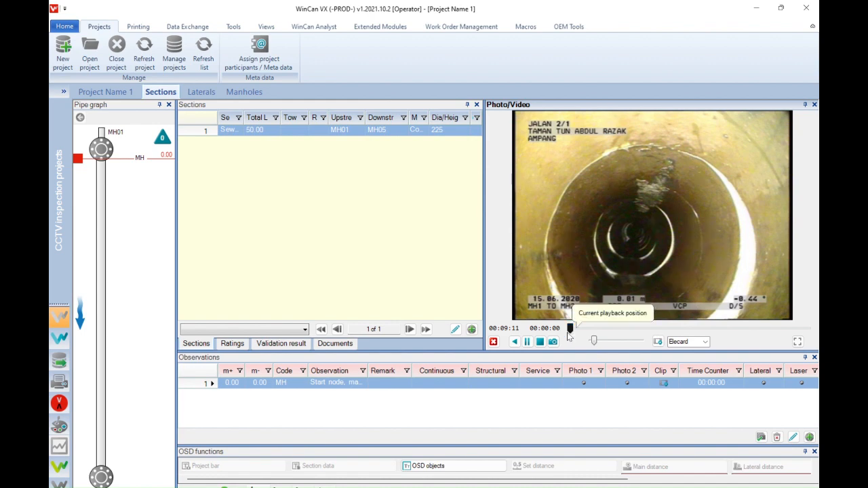
Step: Advance the inspection clip to 00:00:22, raise the playback speed slightly and pause it there
{"action": "left_click_drag", "start_coordinate": [570, 330], "coordinate": [578, 329]}
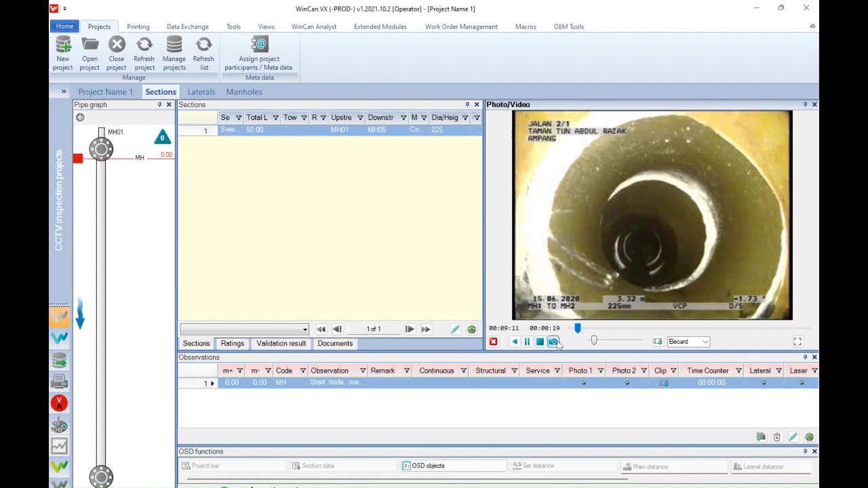
{"action": "left_click", "coordinate": [599, 343]}
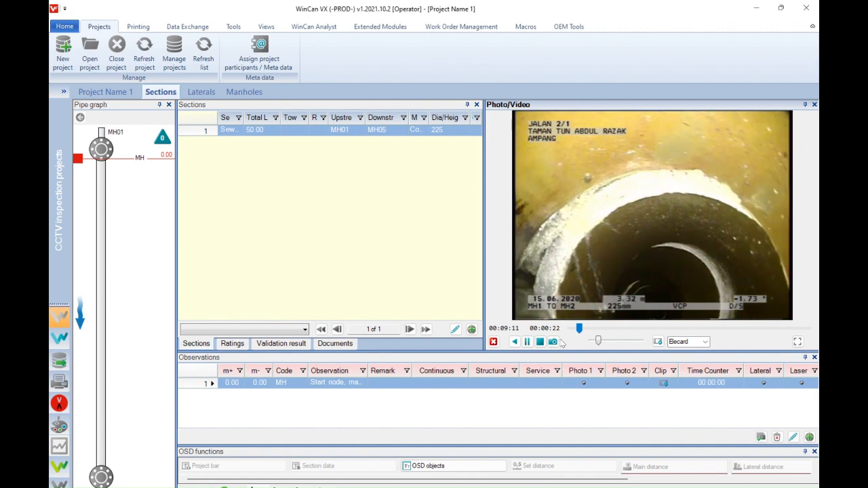
{"action": "left_click", "coordinate": [527, 341]}
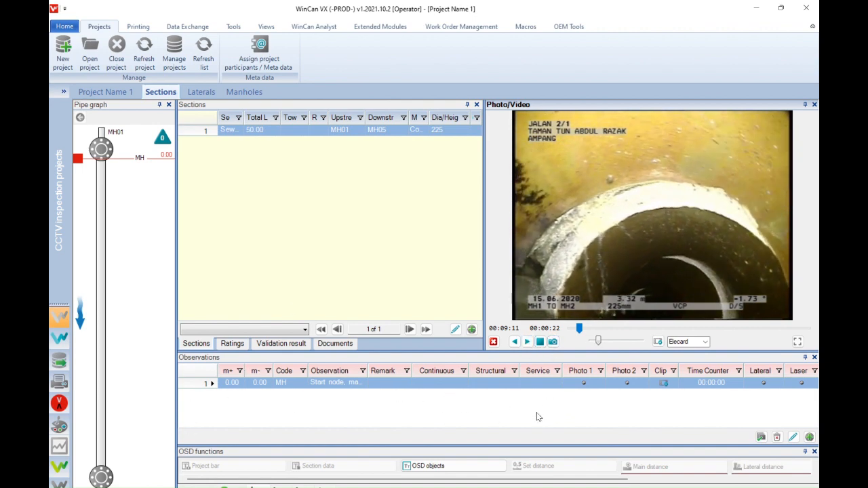
Step: Start a new observation with code BJ (Broken at joint) and set its clock position from 10 to 12 o'clock
{"action": "left_click", "coordinate": [809, 437]}
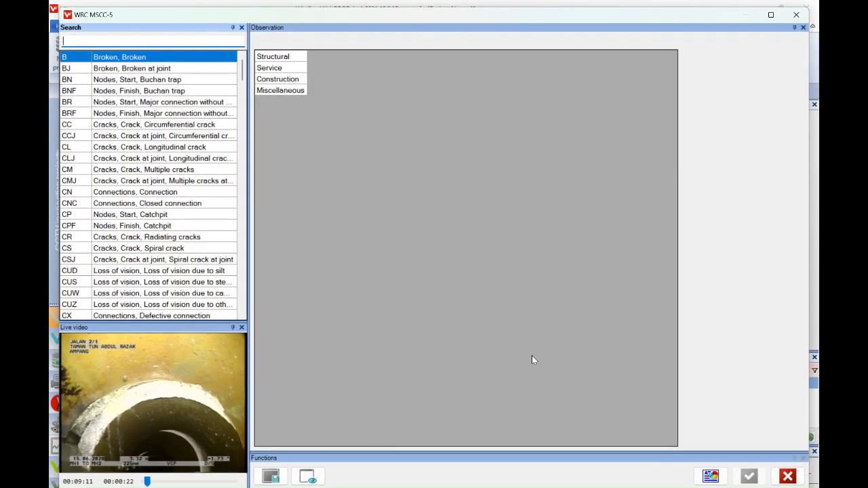
{"action": "left_click", "coordinate": [144, 69]}
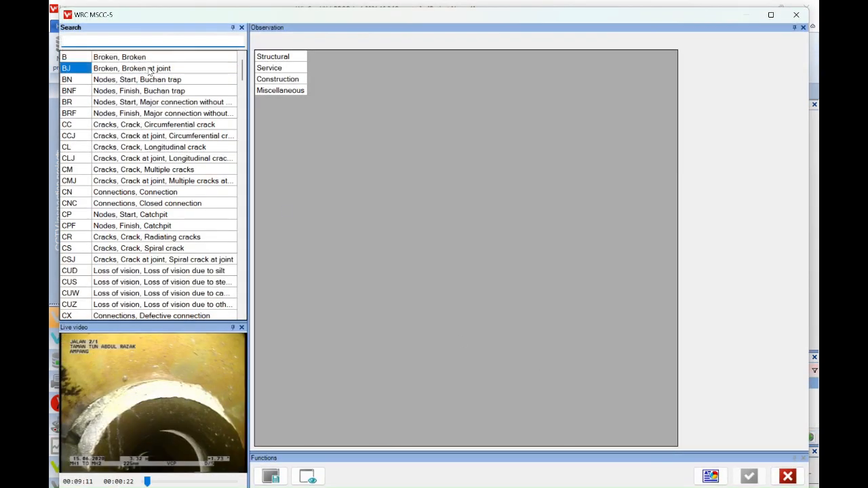
{"action": "double_click", "coordinate": [210, 73]}
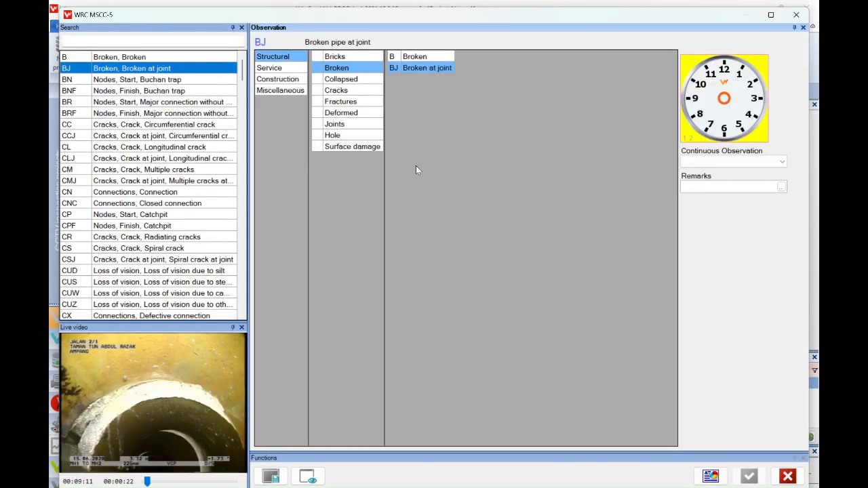
{"action": "left_click", "coordinate": [695, 82]}
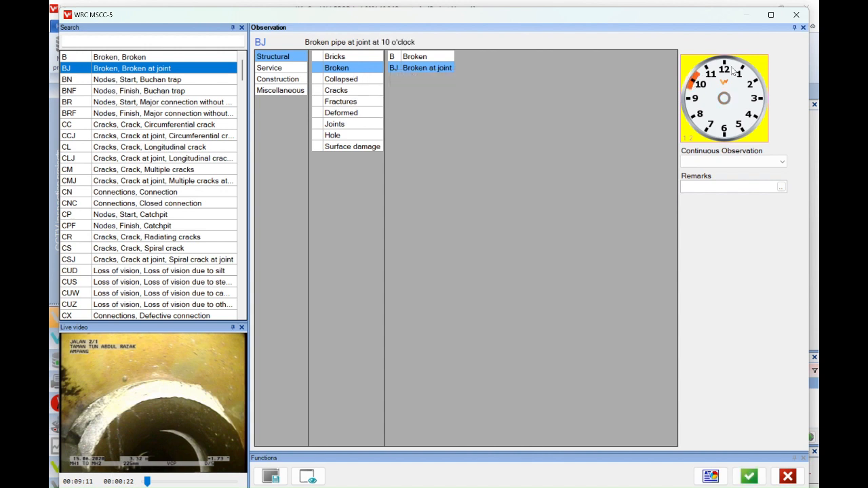
{"action": "left_click", "coordinate": [724, 66]}
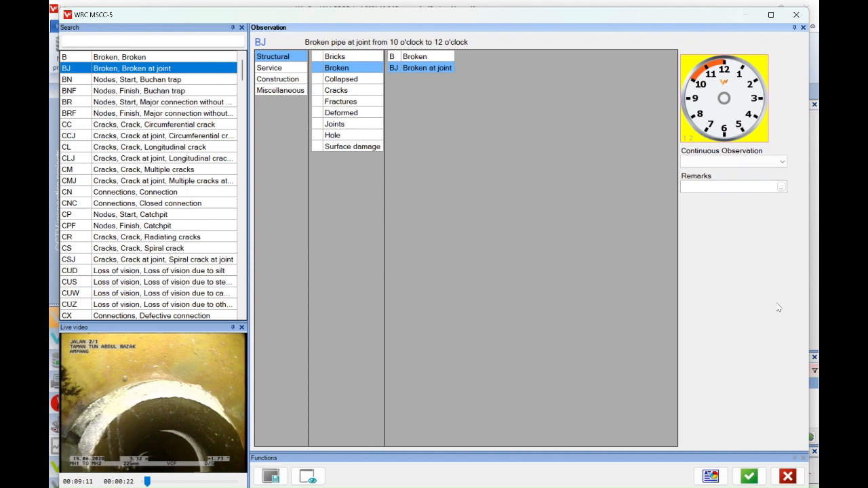
Step: Leave the continuous observation and remarks empty and accept the broken joint observation at distance 2.00
{"action": "left_click", "coordinate": [756, 160]}
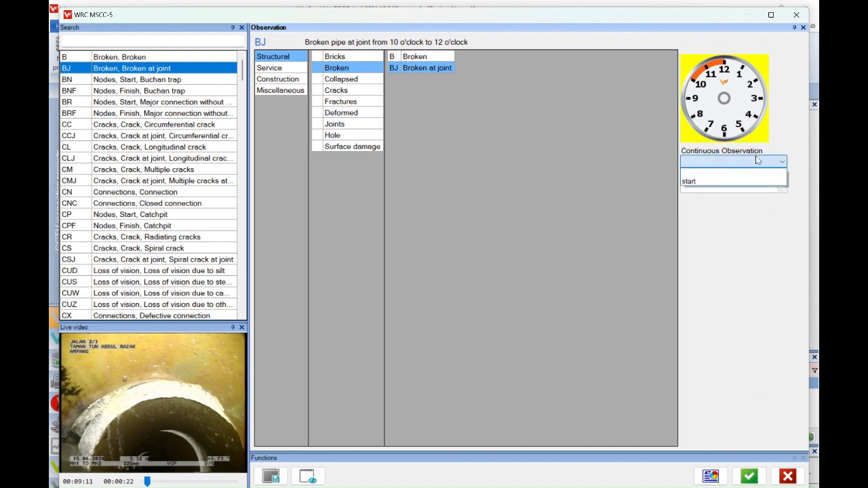
{"action": "left_click", "coordinate": [755, 160]}
{"action": "left_click", "coordinate": [781, 187]}
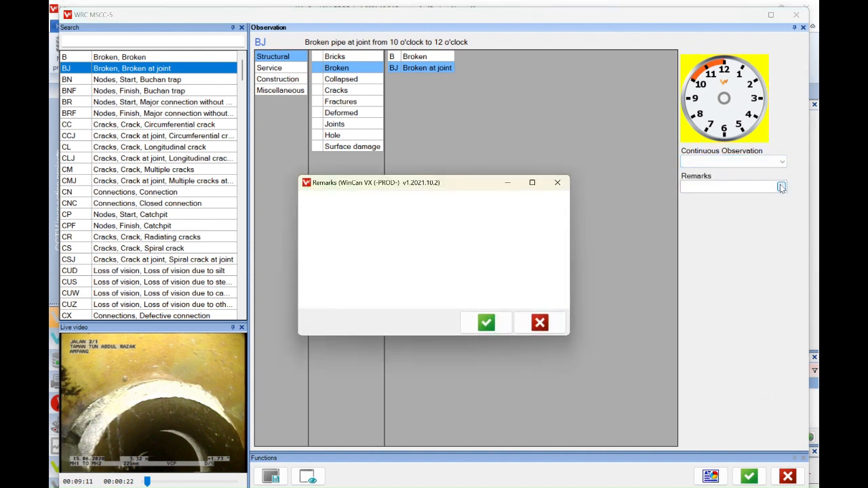
{"action": "left_click", "coordinate": [545, 329]}
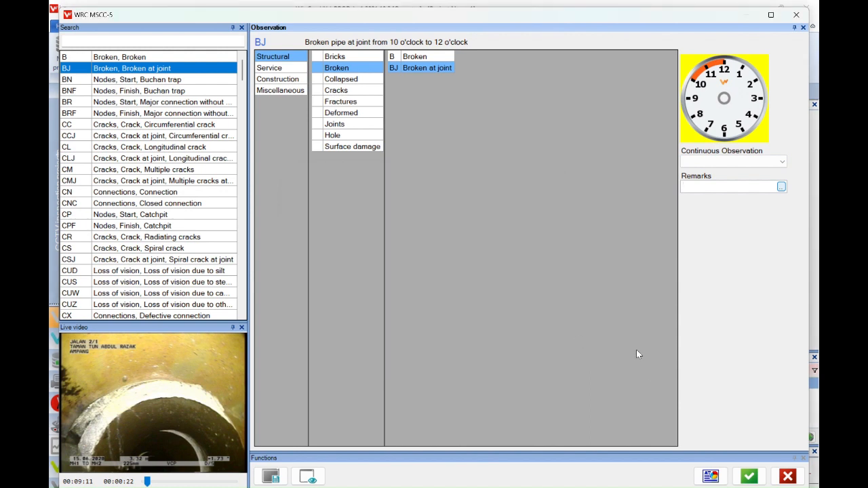
{"action": "left_click", "coordinate": [749, 476]}
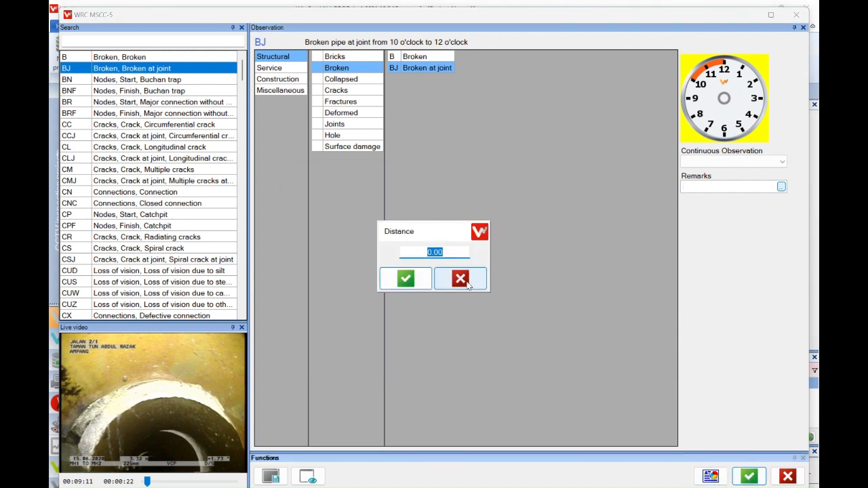
{"action": "type", "text": "3"}
{"action": "left_click", "coordinate": [405, 278]}
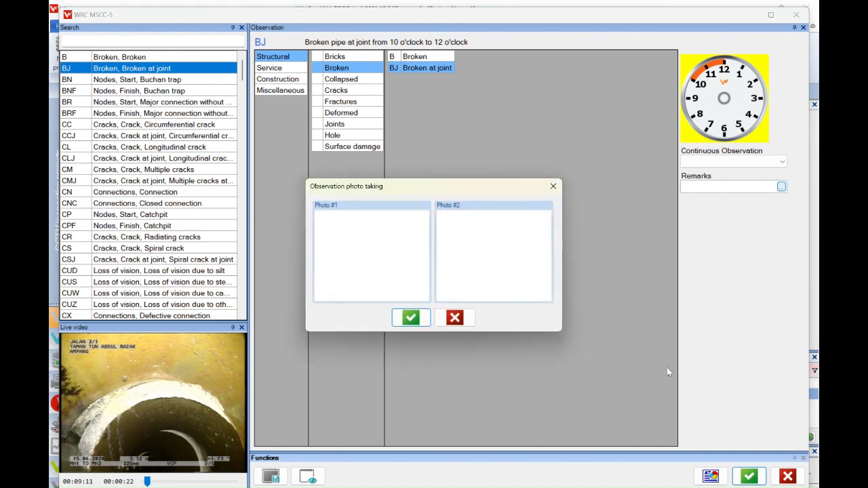
Step: Capture the current video frame as Photo #1 of the broken joint observation and close the observation catalogue
{"action": "left_click", "coordinate": [370, 274]}
{"action": "left_click", "coordinate": [409, 318]}
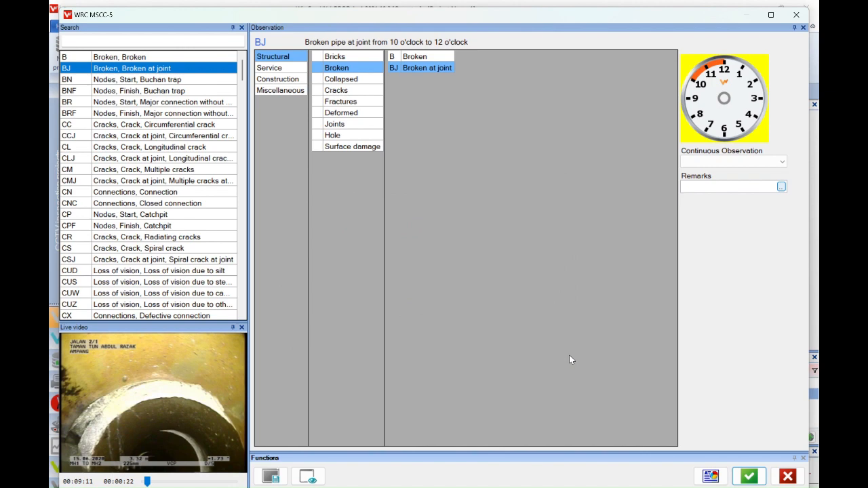
{"action": "left_click", "coordinate": [746, 479]}
{"action": "left_click", "coordinate": [784, 477]}
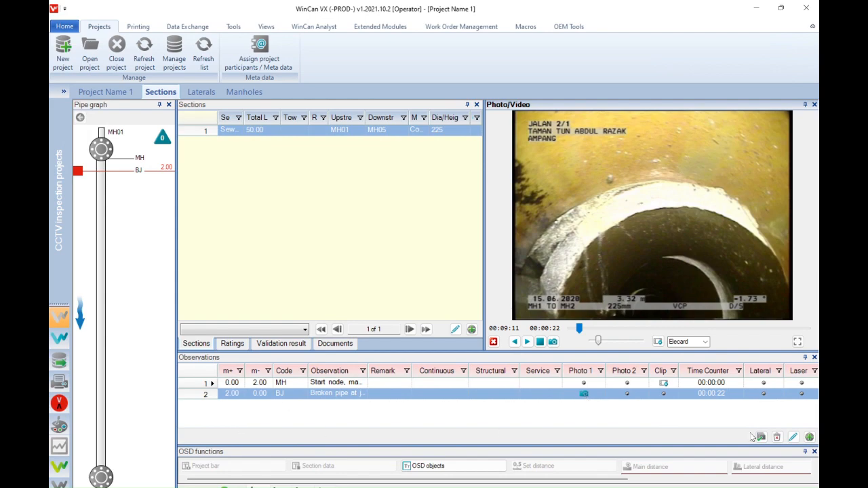
Step: Resume the inspection clip, advance it to 00:00:49 and pause it there
{"action": "left_click", "coordinate": [809, 436]}
{"action": "left_click", "coordinate": [787, 477]}
{"action": "left_click", "coordinate": [528, 341]}
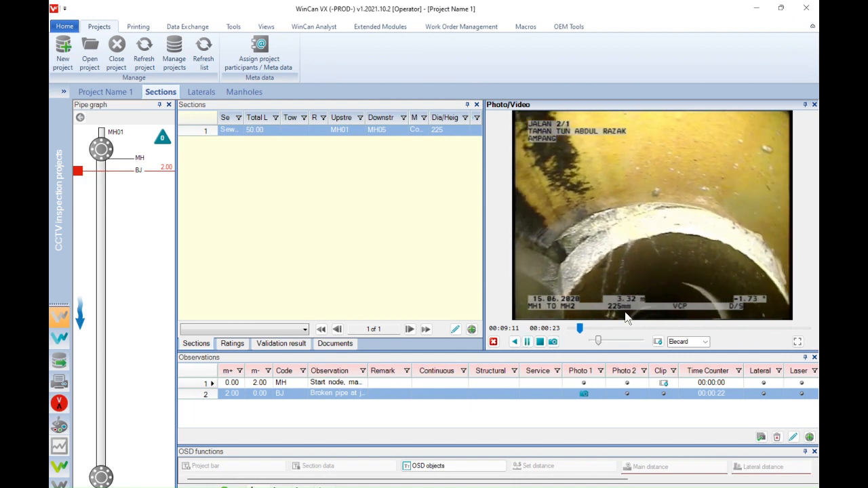
{"action": "left_click_drag", "start_coordinate": [581, 332], "coordinate": [595, 337]}
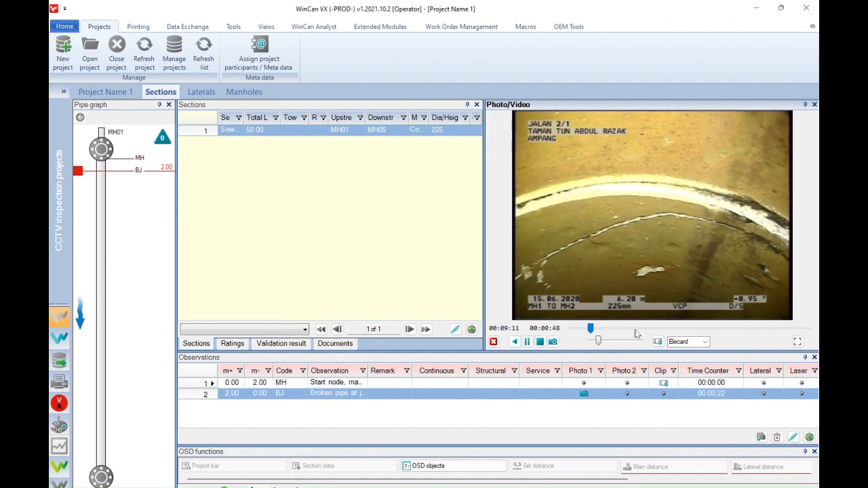
{"action": "left_click", "coordinate": [527, 341]}
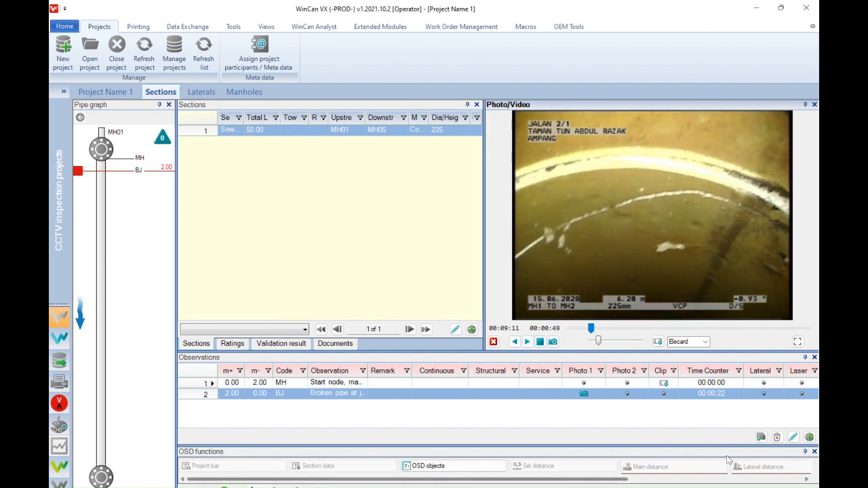
Step: Start a new observation with code B (Broken) and set its clock position from 9 to 1 o'clock
{"action": "left_click", "coordinate": [809, 436]}
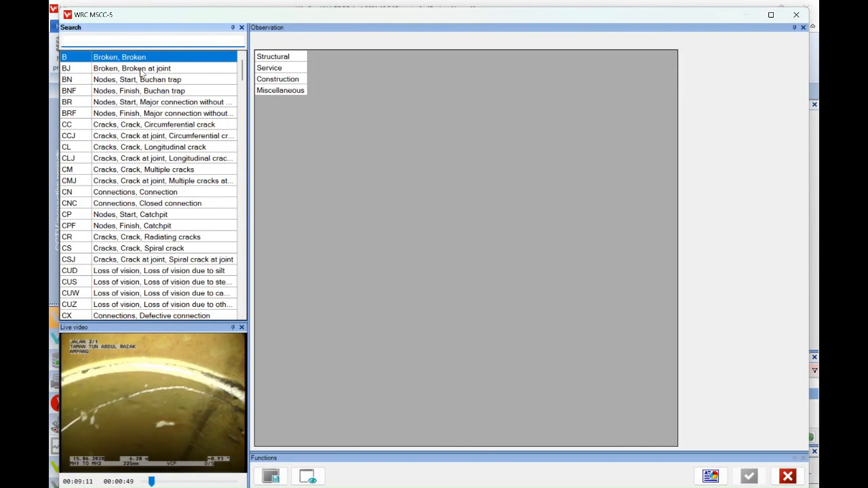
{"action": "left_click", "coordinate": [141, 69]}
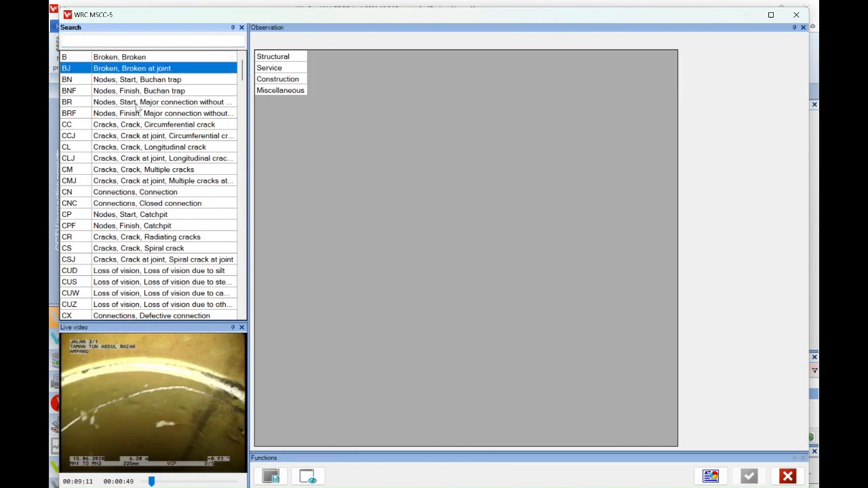
{"action": "left_click", "coordinate": [274, 57]}
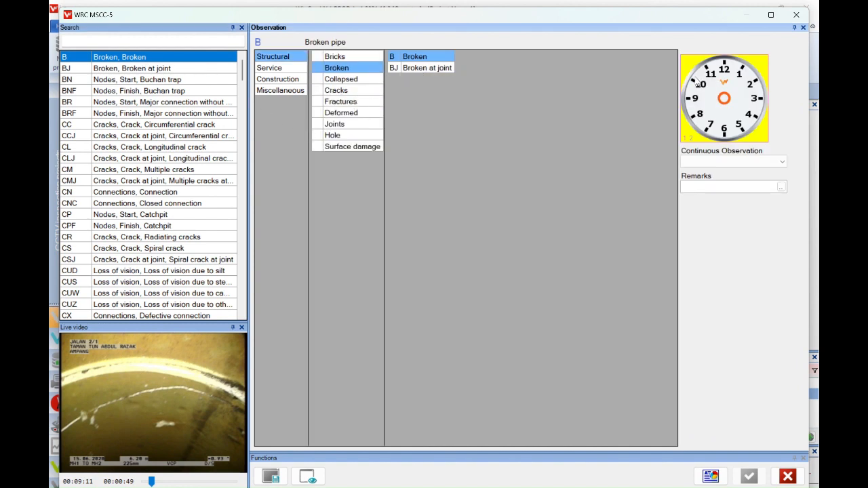
{"action": "left_click_drag", "start_coordinate": [690, 98], "coordinate": [744, 70]}
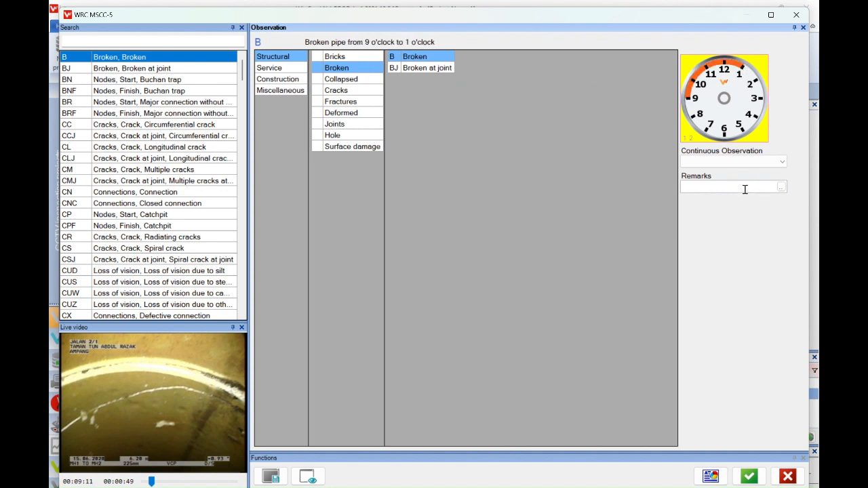
Step: Accept the broken pipe observation at distance 5.00 with a captured Photo #1 and close the observation catalogue
{"action": "left_click", "coordinate": [748, 476]}
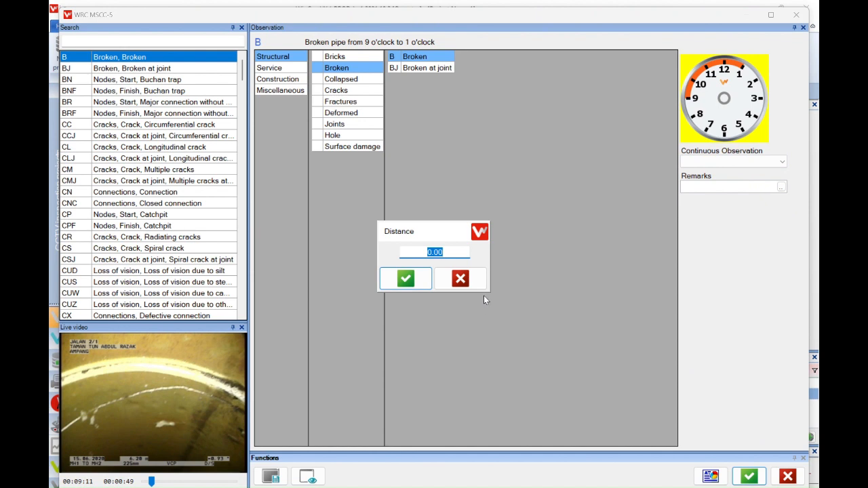
{"action": "type", "text": "0"}
{"action": "left_click", "coordinate": [407, 279]}
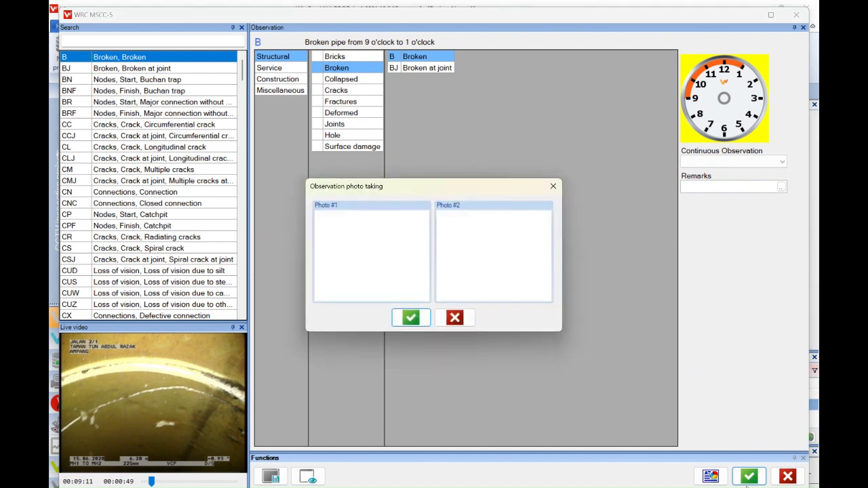
{"action": "left_click", "coordinate": [411, 317]}
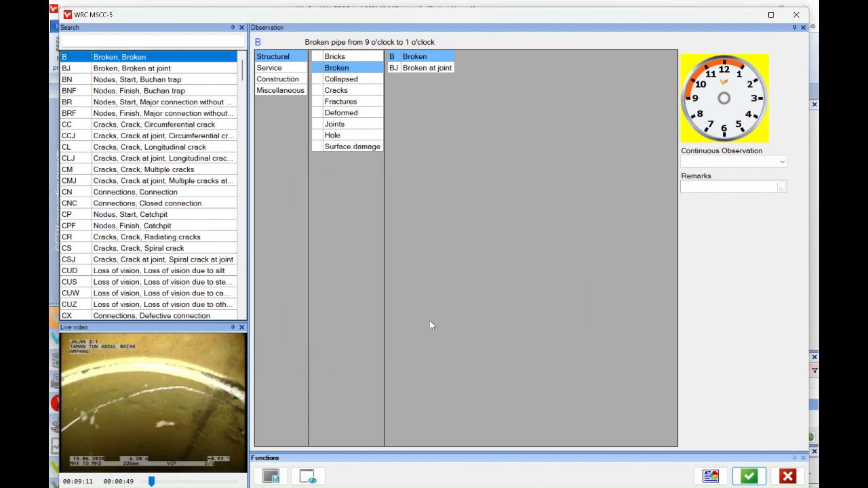
{"action": "left_click", "coordinate": [788, 478]}
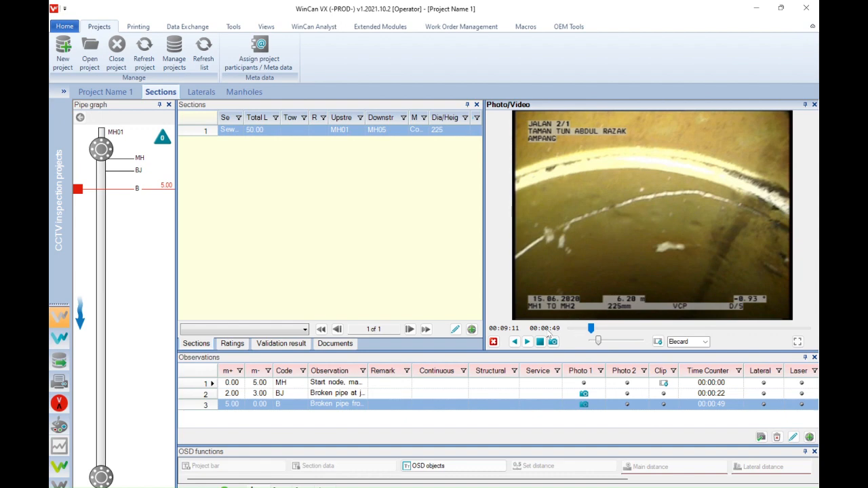
Step: Advance the clip to 00:01:28 and start a new CC (Circumferential crack) observation from 11 to 1 o'clock
{"action": "left_click", "coordinate": [528, 342]}
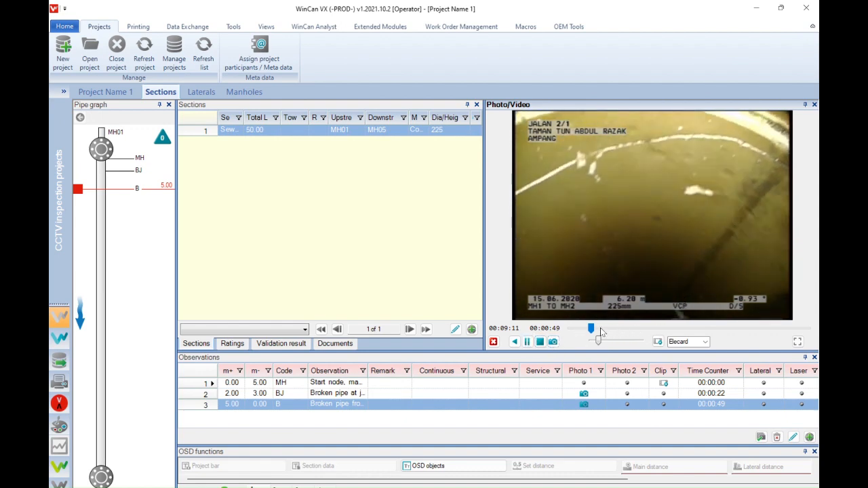
{"action": "left_click_drag", "start_coordinate": [595, 331], "coordinate": [609, 331]}
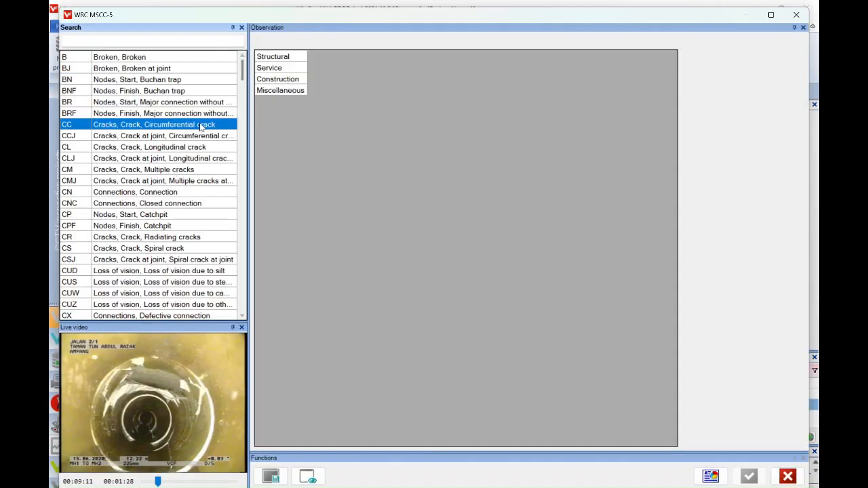
{"action": "double_click", "coordinate": [223, 124]}
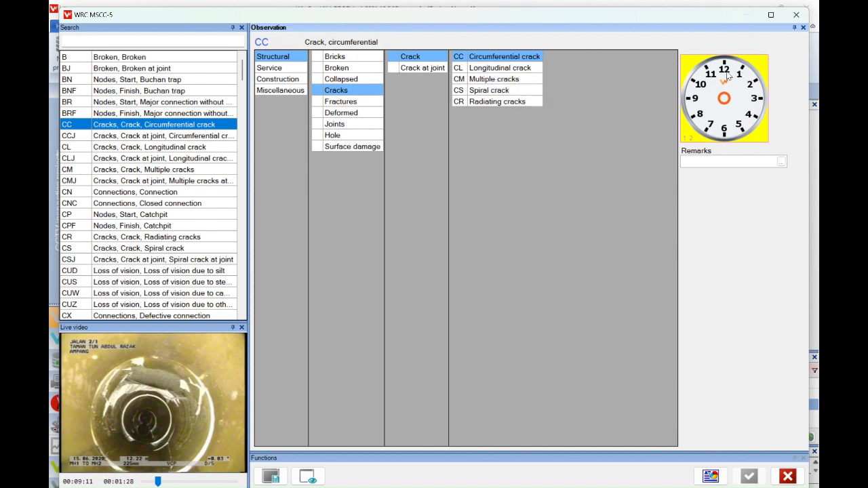
{"action": "left_click_drag", "start_coordinate": [710, 73], "coordinate": [740, 66]}
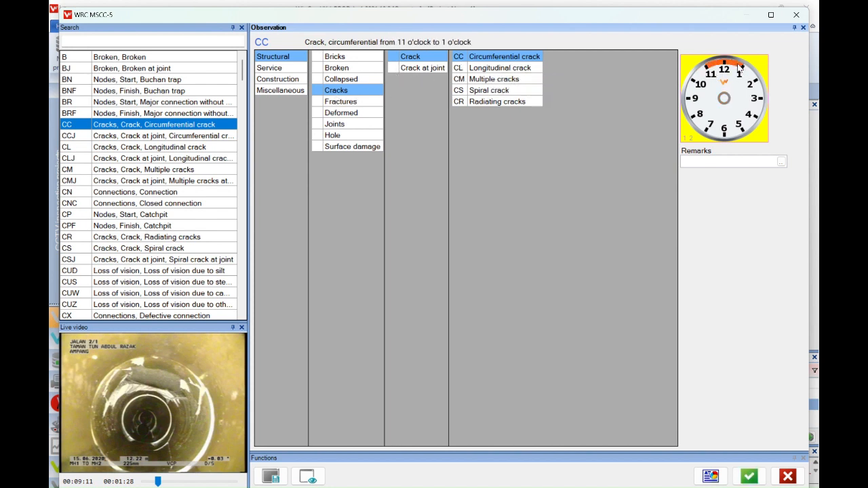
Step: Accept the circumferential crack at distance 9.00, capture the video frame as Photo #1 and close the observation catalogue
{"action": "left_click", "coordinate": [758, 470]}
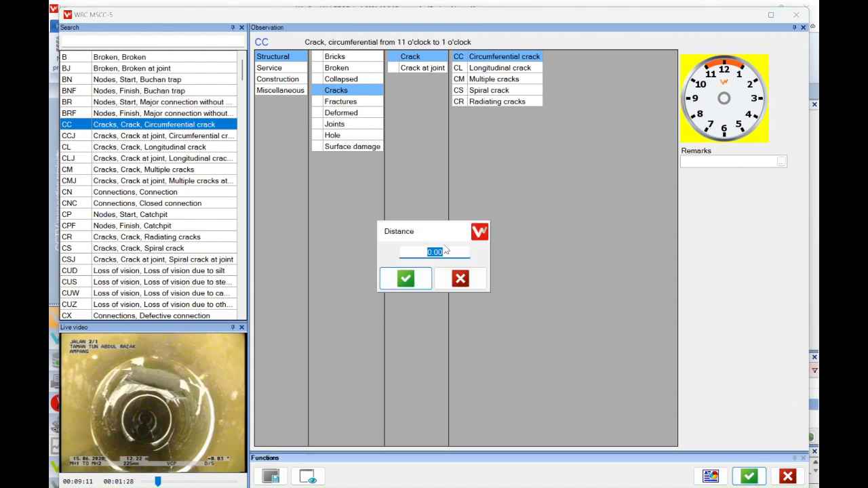
{"action": "key", "text": "Return"}
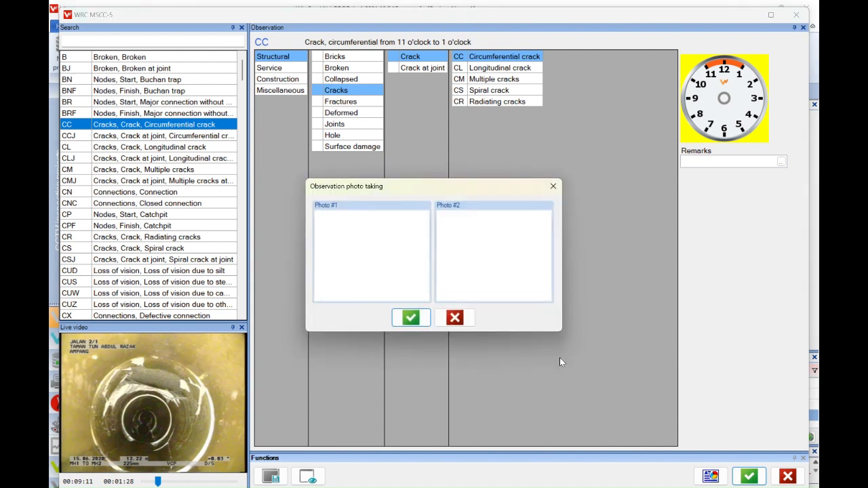
{"action": "left_click", "coordinate": [372, 264]}
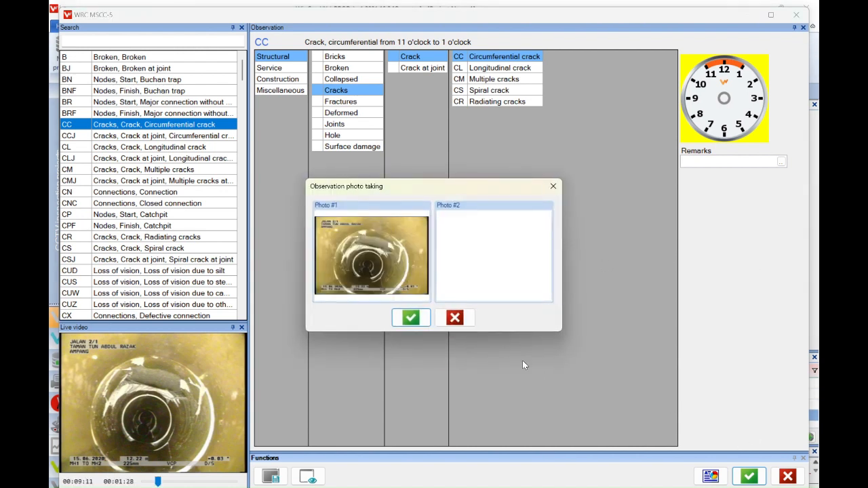
{"action": "left_click", "coordinate": [411, 318]}
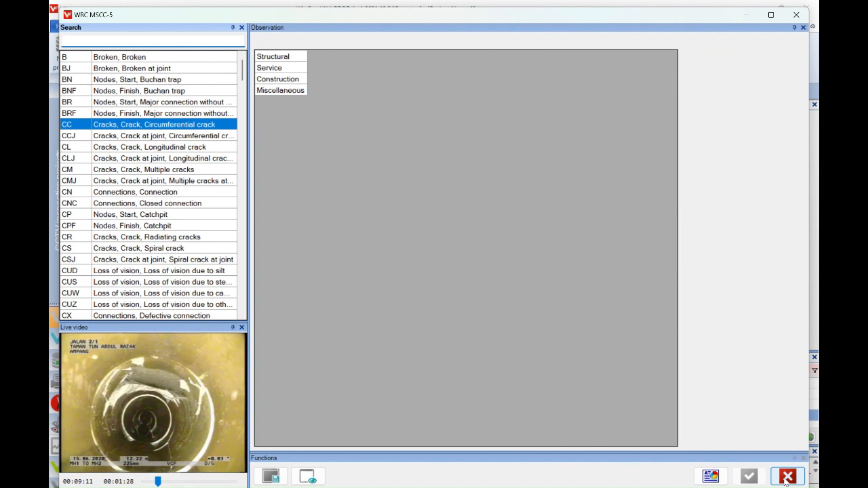
{"action": "left_click", "coordinate": [787, 477]}
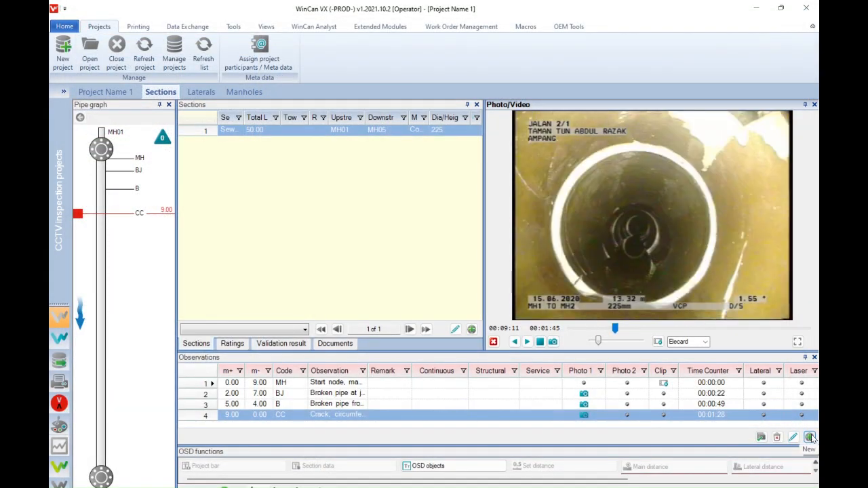
Step: Start a new CL (Longitudinal crack) observation and set its clock position to 11 o'clock
{"action": "left_click", "coordinate": [811, 438]}
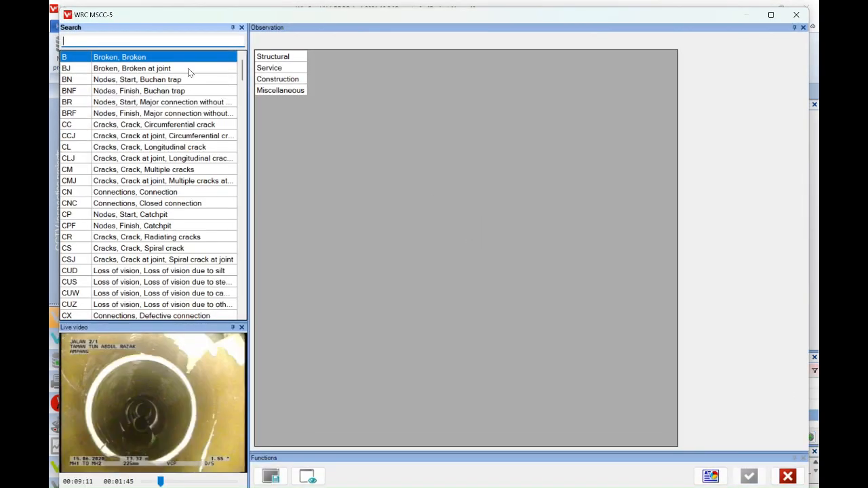
{"action": "scroll", "coordinate": [124, 85], "scroll_direction": "down", "scroll_amount": 5}
{"action": "scroll", "coordinate": [129, 102], "scroll_direction": "up", "scroll_amount": 5}
{"action": "left_click", "coordinate": [156, 147]}
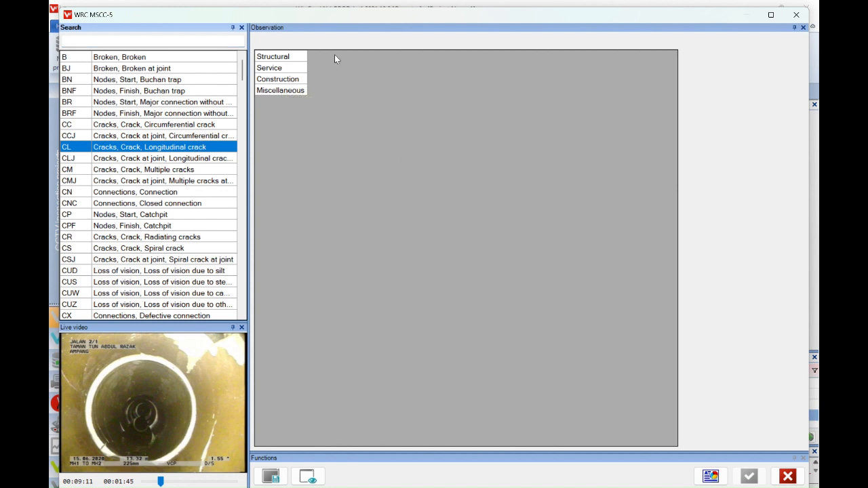
{"action": "double_click", "coordinate": [205, 148]}
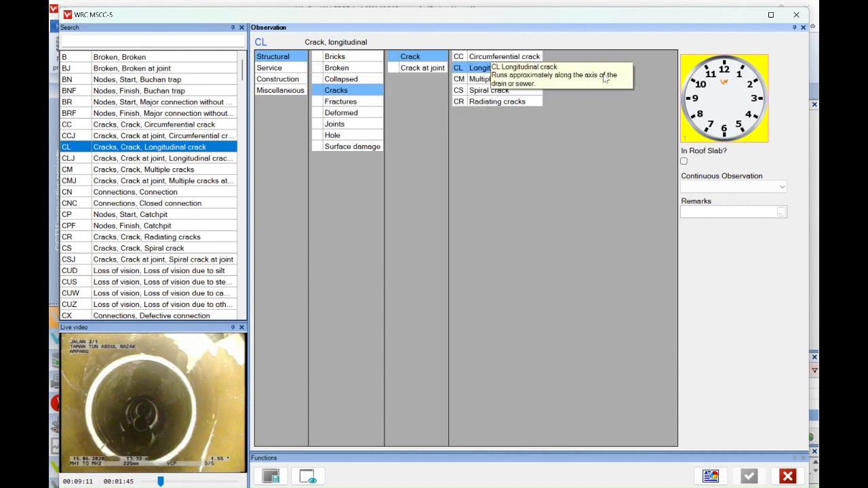
{"action": "left_click", "coordinate": [708, 68]}
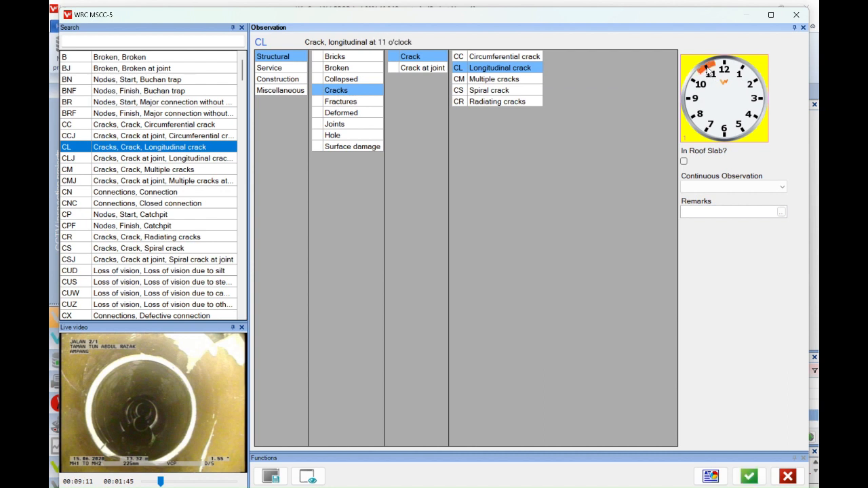
{"action": "left_click", "coordinate": [752, 78]}
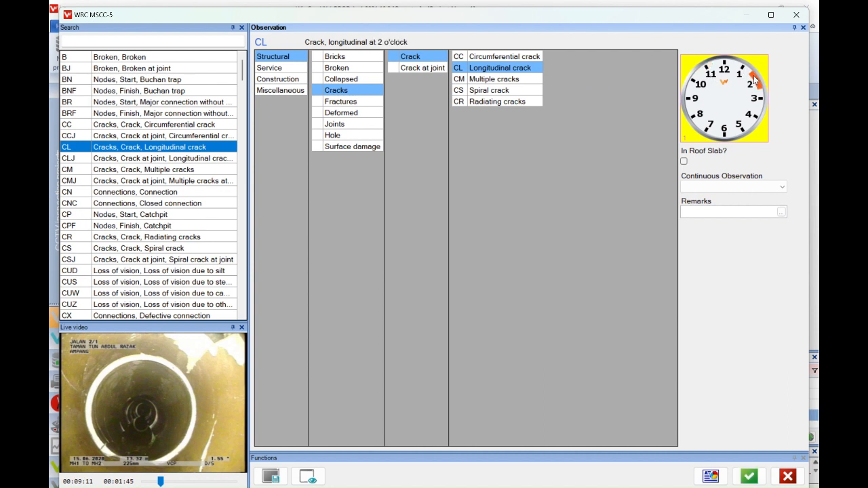
{"action": "left_click", "coordinate": [711, 73]}
{"action": "left_click", "coordinate": [741, 70]}
{"action": "left_click", "coordinate": [709, 73]}
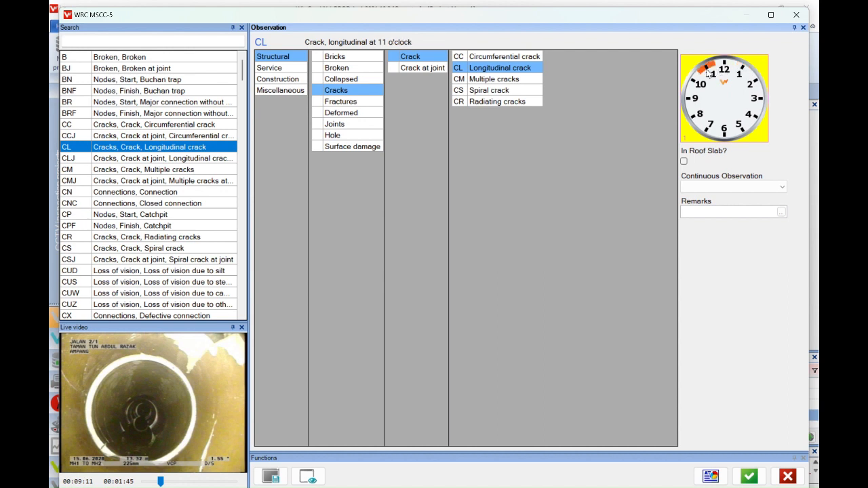
Step: Set the longitudinal crack's continuous observation to start and leave its remarks empty
{"action": "left_click", "coordinate": [784, 188]}
{"action": "left_click", "coordinate": [744, 205]}
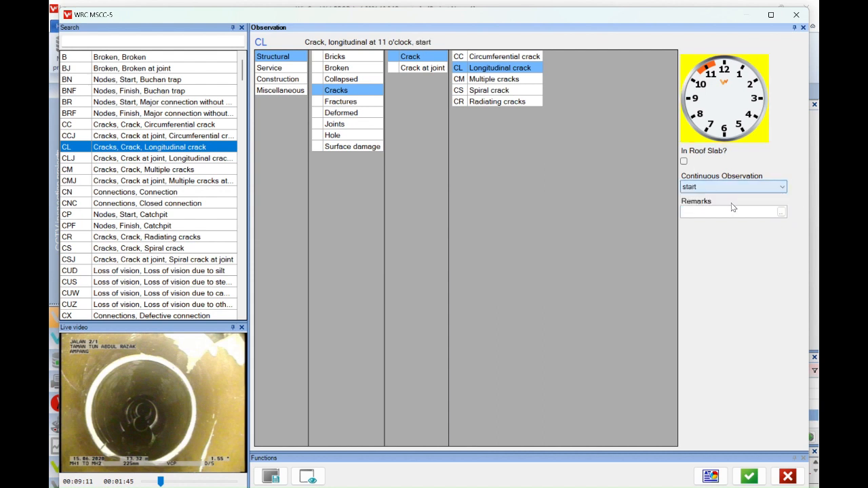
{"action": "left_click", "coordinate": [781, 212]}
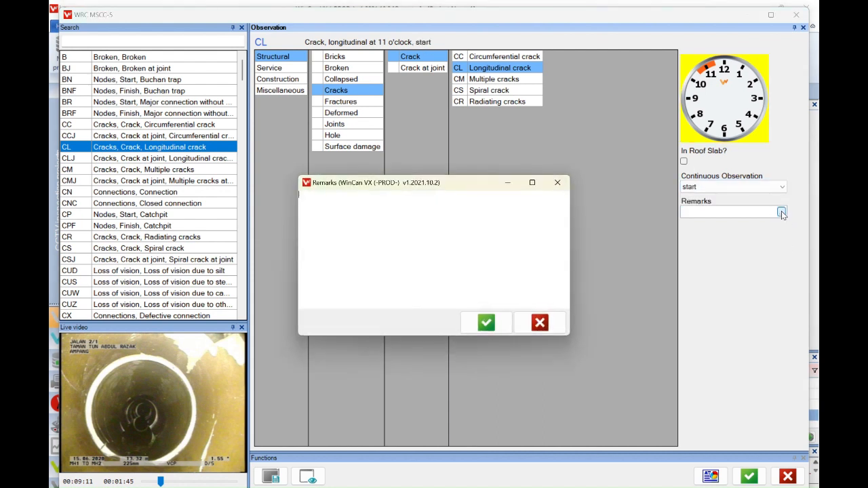
{"action": "left_click", "coordinate": [484, 323]}
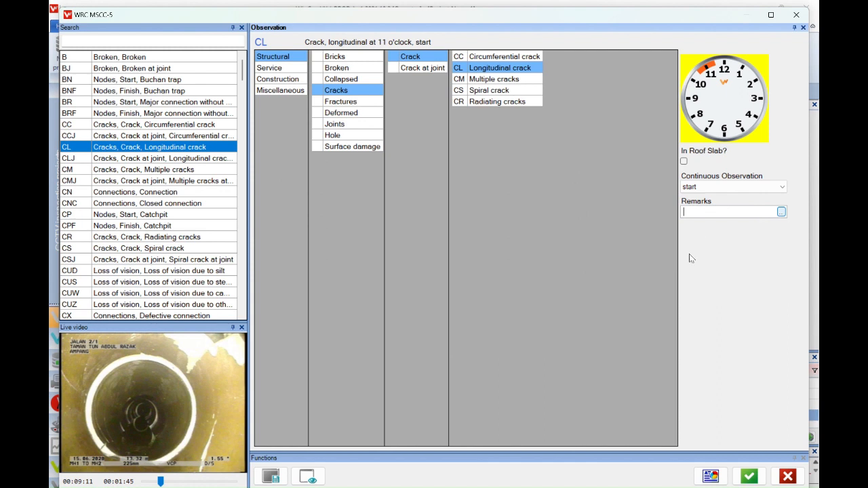
Step: Accept the longitudinal crack start at distance 15, capture the video frame as Photo #1 and close the observation catalogue
{"action": "left_click", "coordinate": [749, 478]}
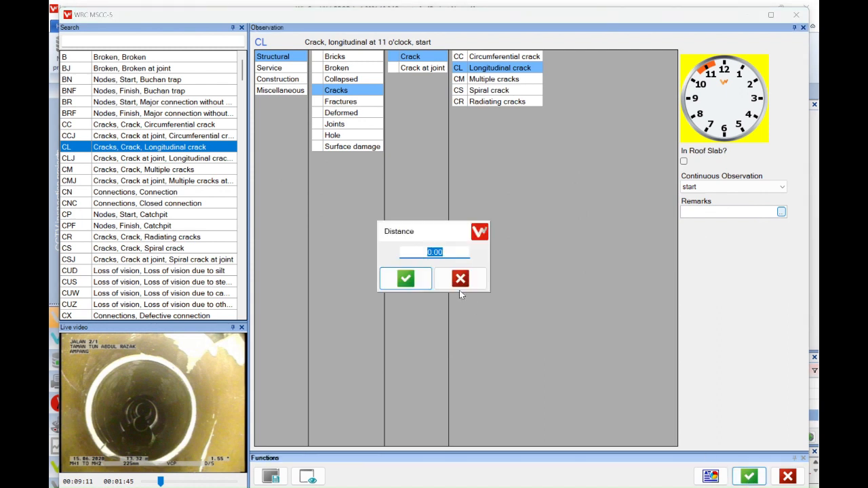
{"action": "type", "text": "1"}
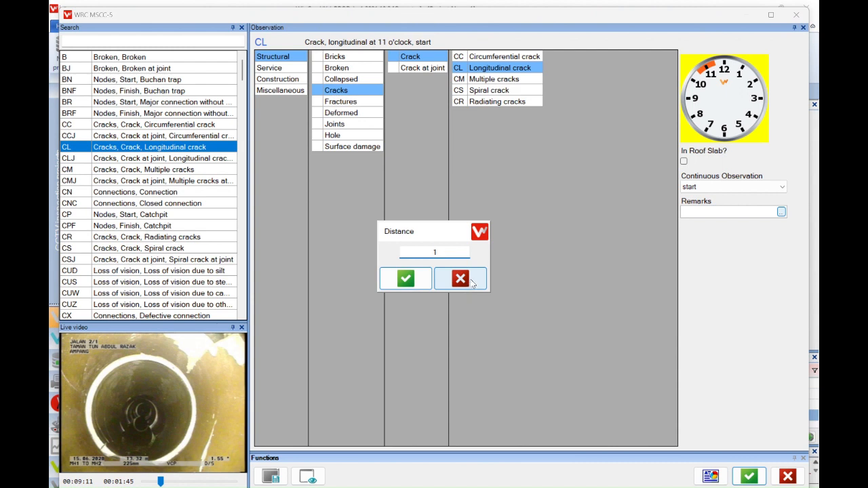
{"action": "type", "text": "5"}
{"action": "key", "text": "Return"}
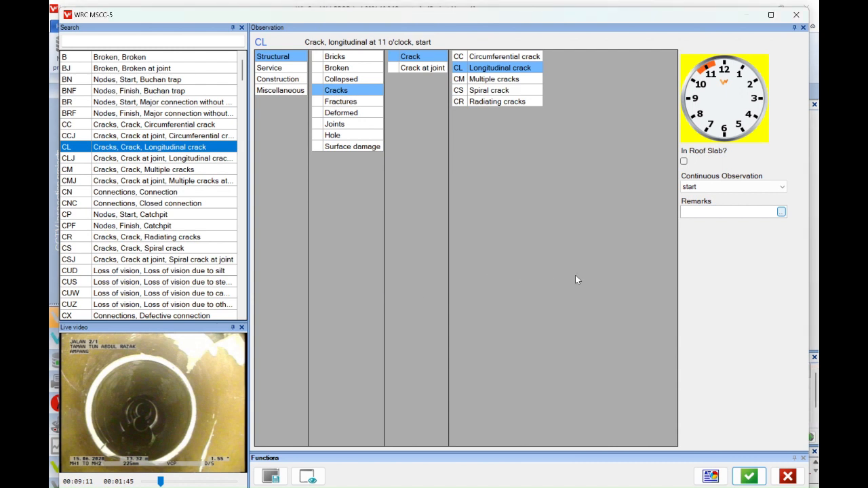
{"action": "left_click", "coordinate": [386, 262]}
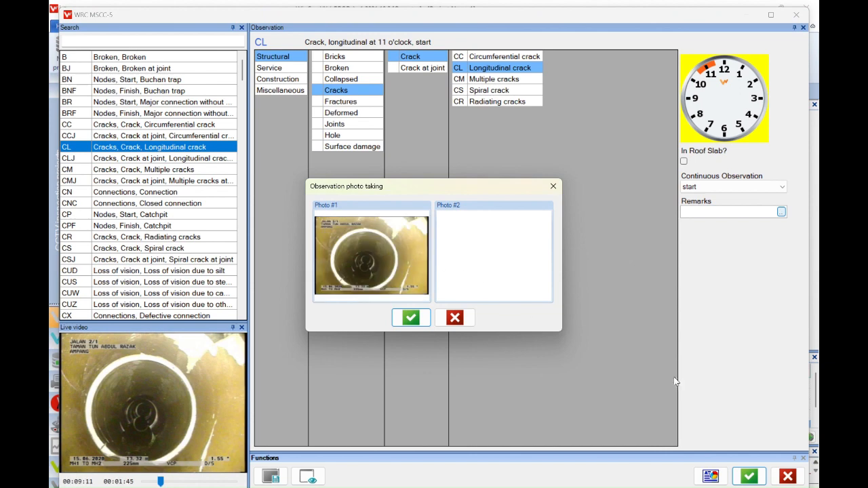
{"action": "left_click", "coordinate": [410, 317]}
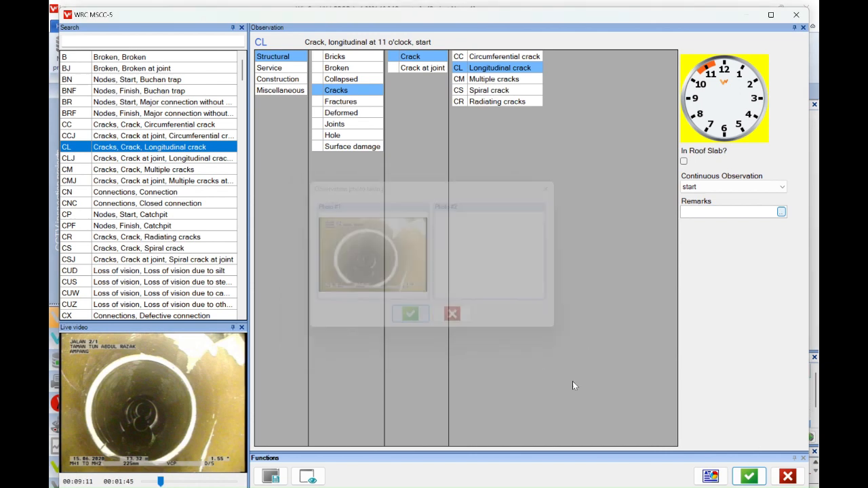
{"action": "left_click", "coordinate": [749, 476]}
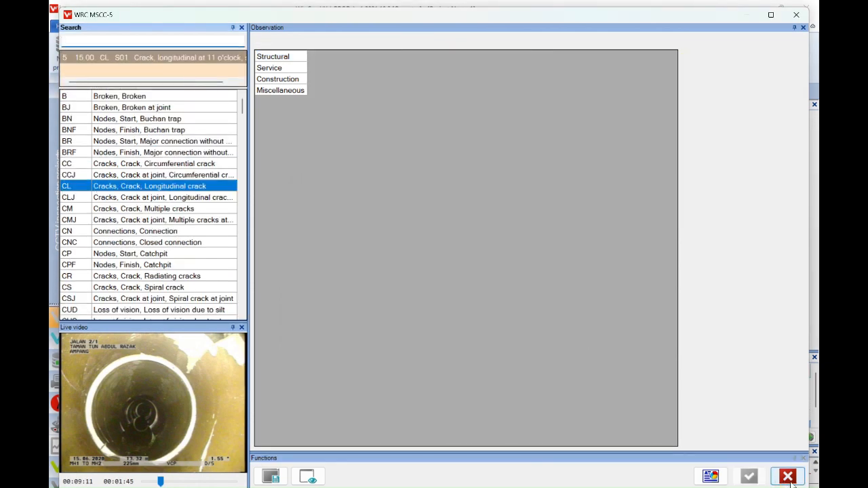
{"action": "left_click", "coordinate": [788, 477]}
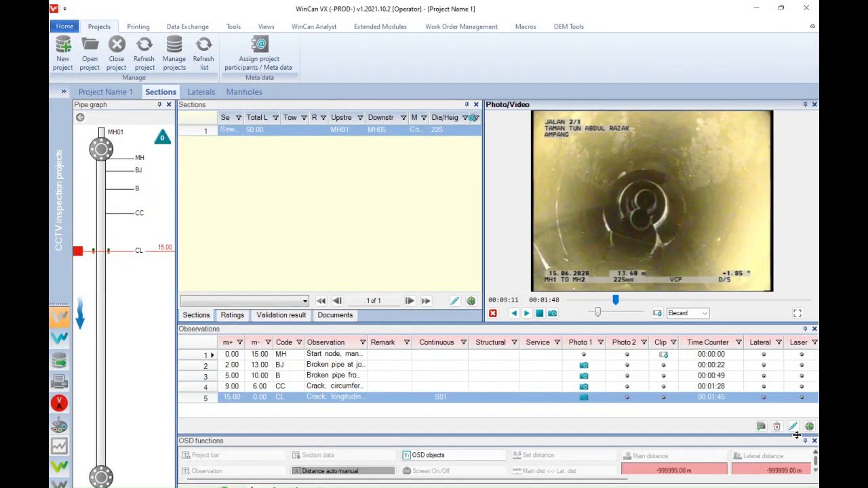
Step: Start a new observation from the open continuous crack S01, keeping its continuous observation set to finish
{"action": "left_click", "coordinate": [809, 426]}
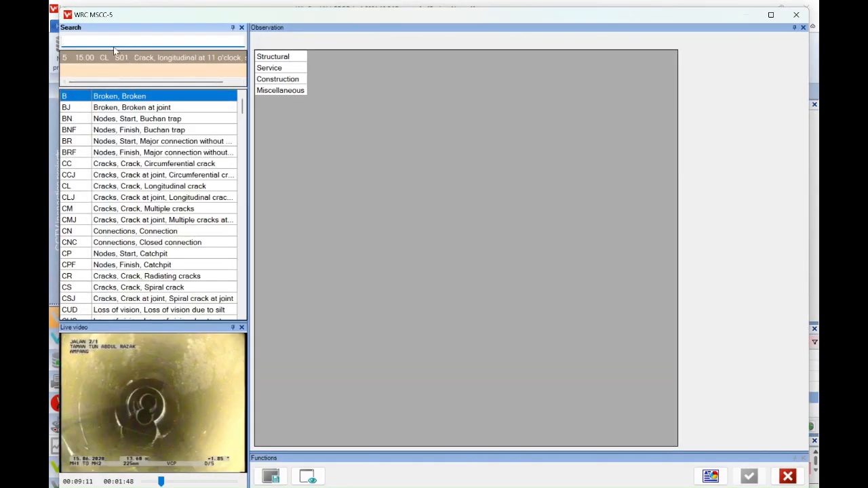
{"action": "double_click", "coordinate": [179, 60]}
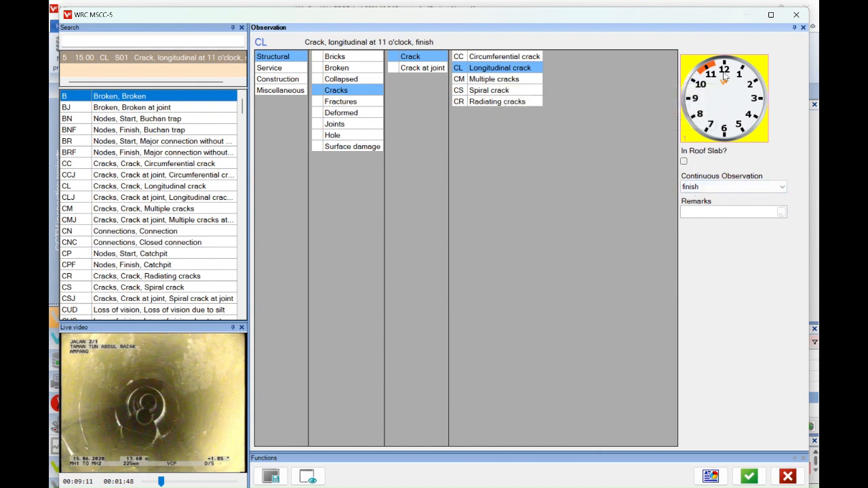
{"action": "left_click", "coordinate": [727, 188]}
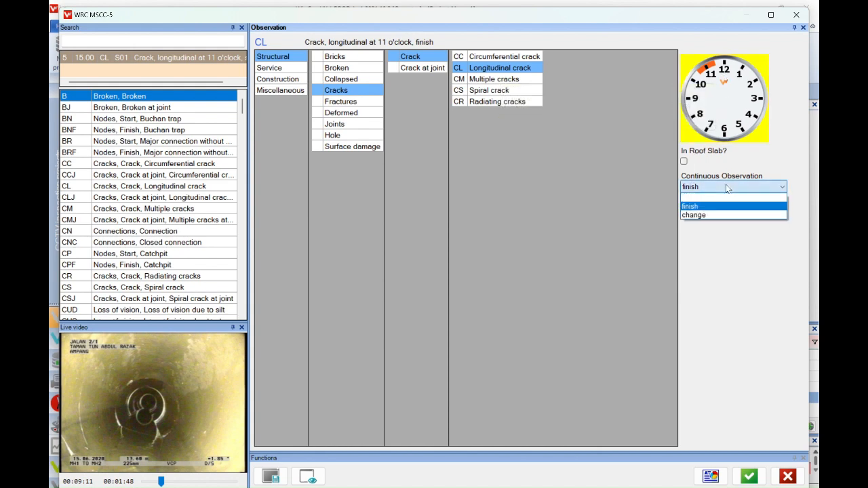
{"action": "left_click", "coordinate": [727, 188]}
Step: Accept the longitudinal crack finish at distance 19 with a captured Photo #1 and close the observation catalogue
{"action": "left_click", "coordinate": [748, 476]}
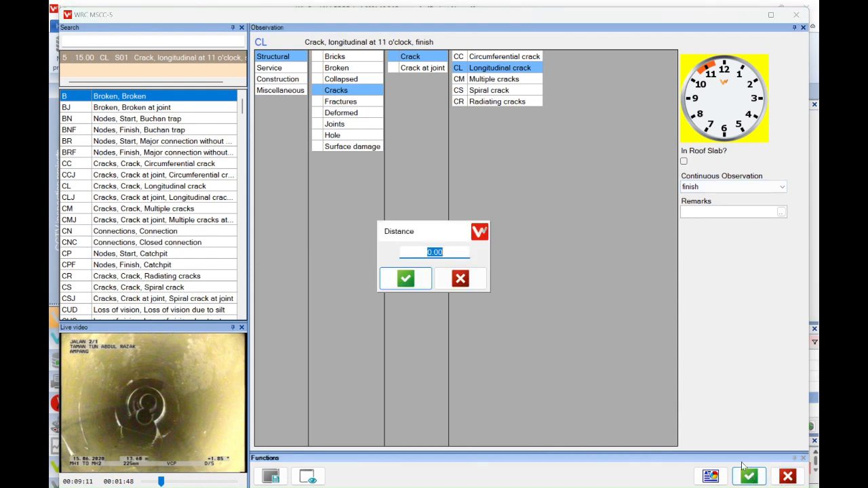
{"action": "type", "text": "19"}
{"action": "left_click", "coordinate": [421, 271]}
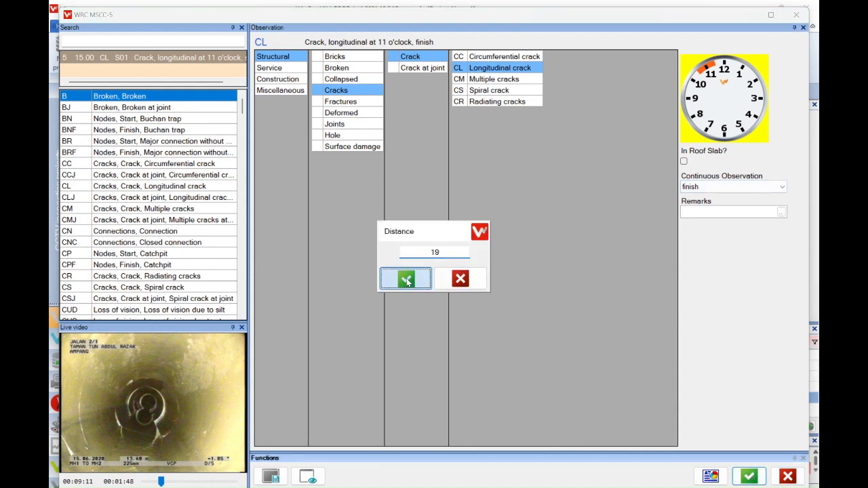
{"action": "left_click", "coordinate": [404, 272]}
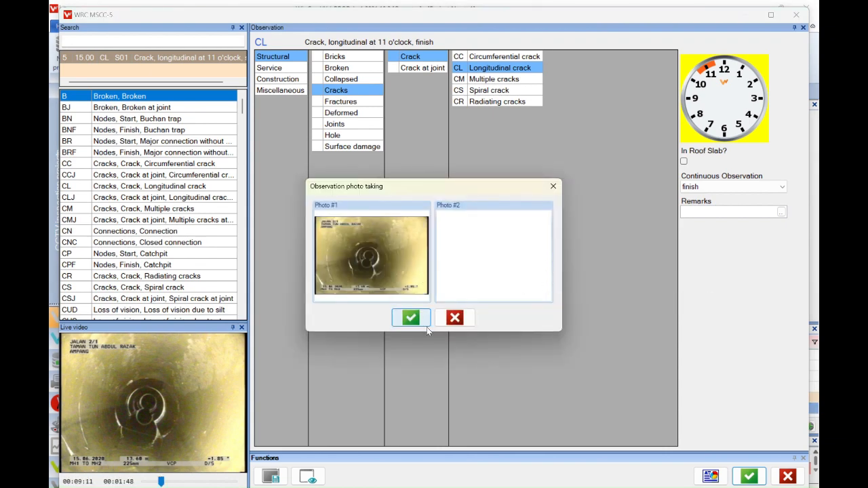
{"action": "left_click", "coordinate": [411, 318]}
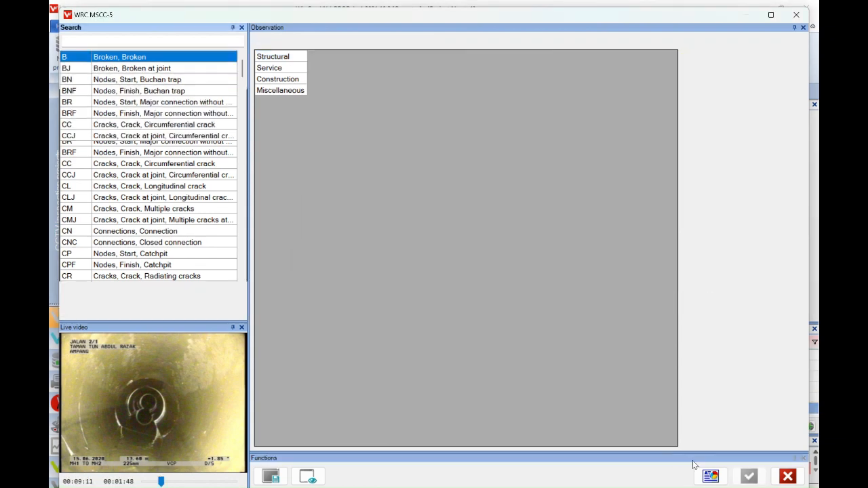
{"action": "left_click", "coordinate": [786, 477]}
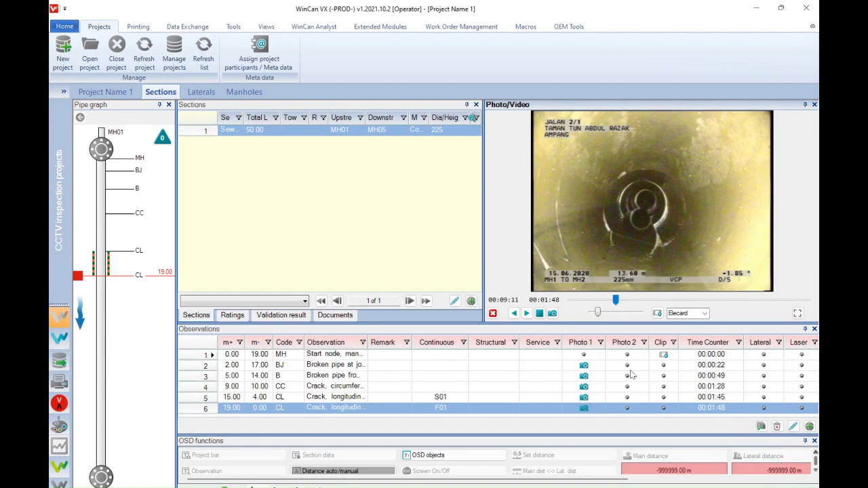
Step: Start a new observation, search the code catalogue for FIN and select MHF (Nodes, Finish, Manhole)
{"action": "left_click", "coordinate": [809, 427]}
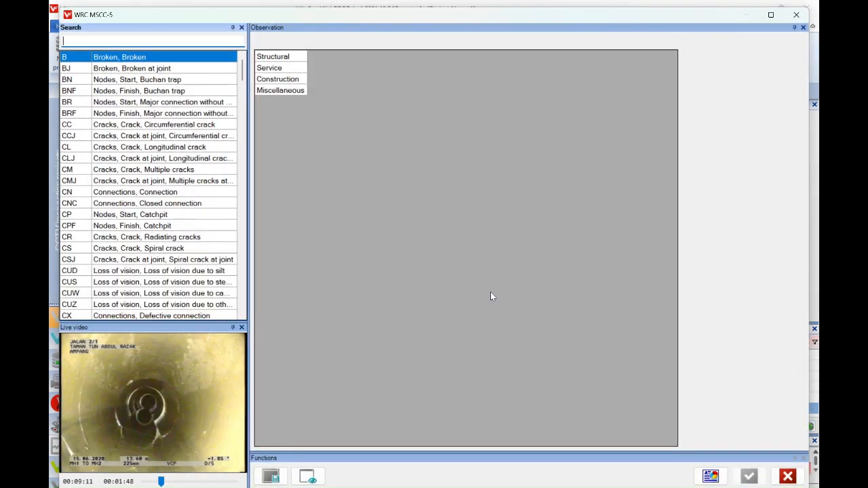
{"action": "type", "text": "FIN"}
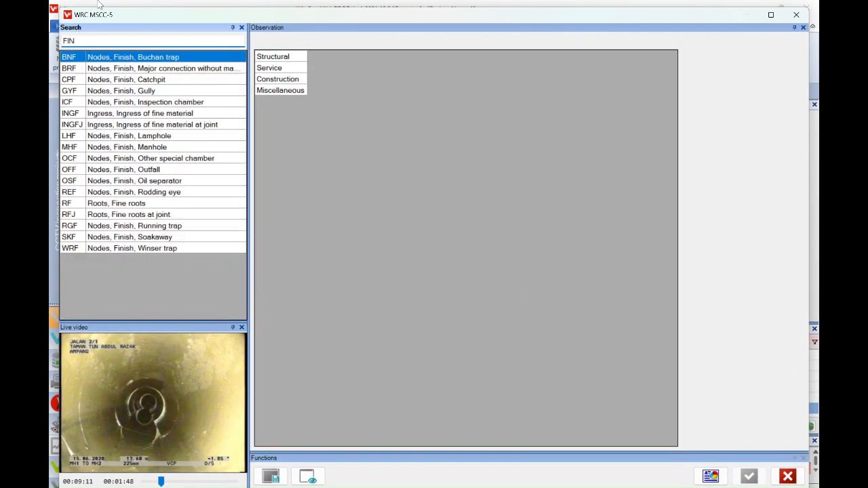
{"action": "left_click", "coordinate": [160, 148]}
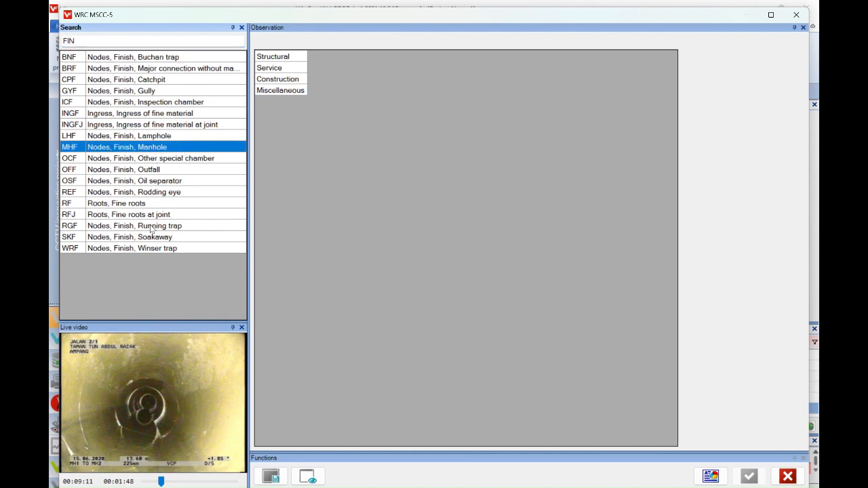
Step: Search the code catalogue for ABAN and choose SA (Survey abandoned) as the observation code
{"action": "left_click_drag", "start_coordinate": [88, 39], "coordinate": [51, 39]}
{"action": "type", "text": "A"}
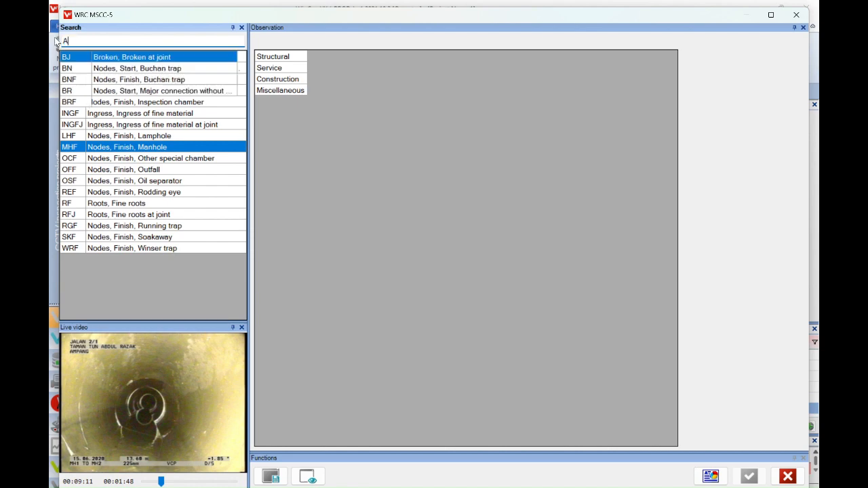
{"action": "type", "text": "BAN"}
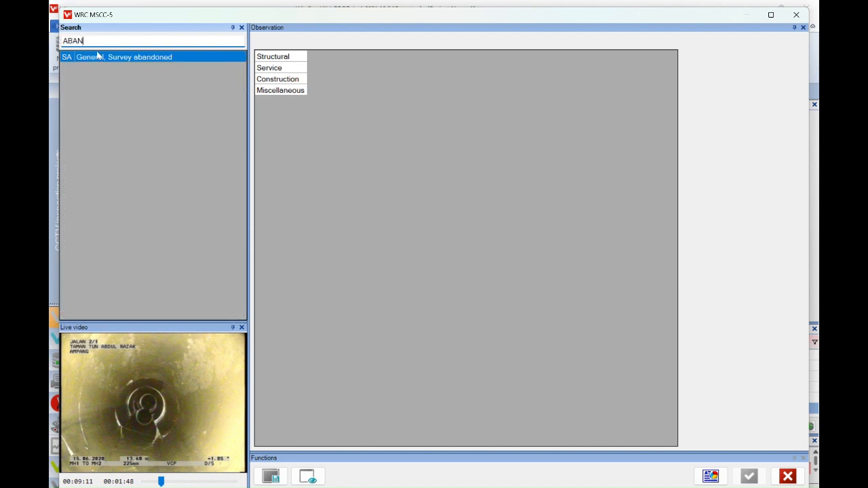
{"action": "left_click", "coordinate": [117, 58]}
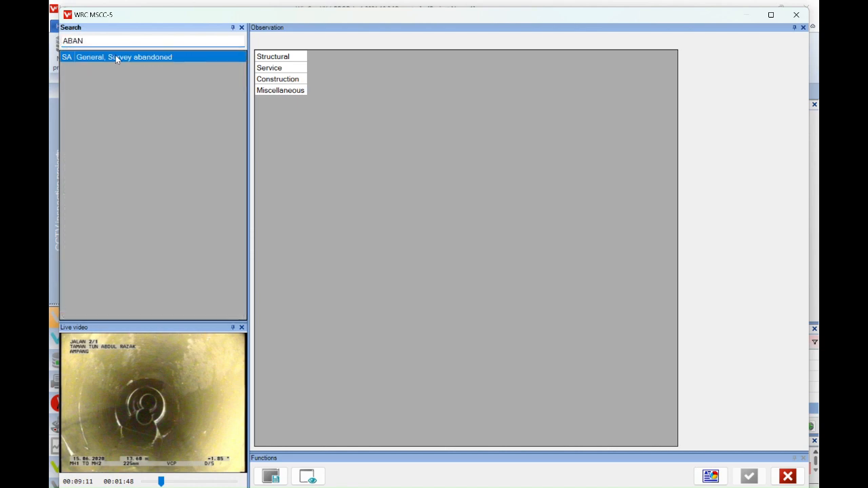
{"action": "double_click", "coordinate": [151, 57]}
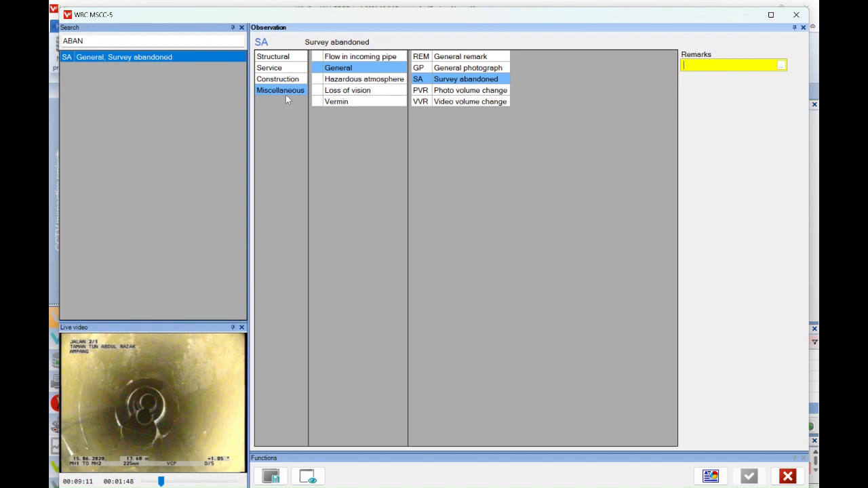
Step: Write the survey abandoned remark "blockage or water too high" and discard it
{"action": "left_click", "coordinate": [782, 65]}
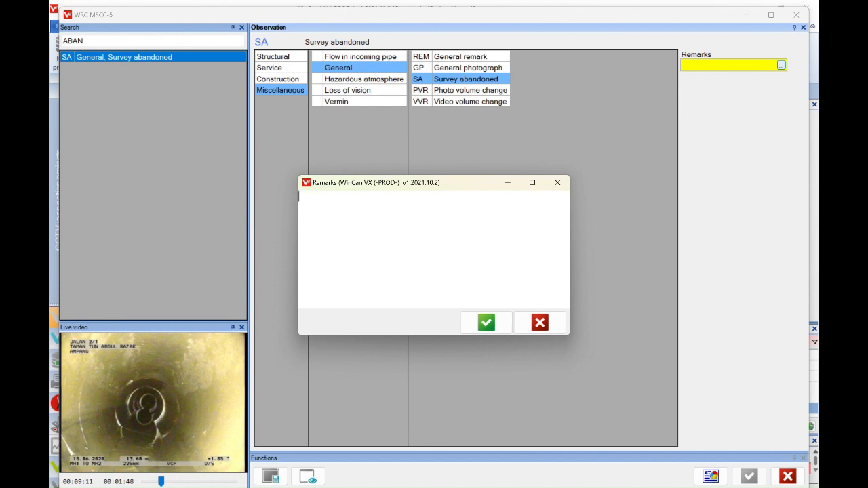
{"action": "type", "text": "blockage or water too hi"}
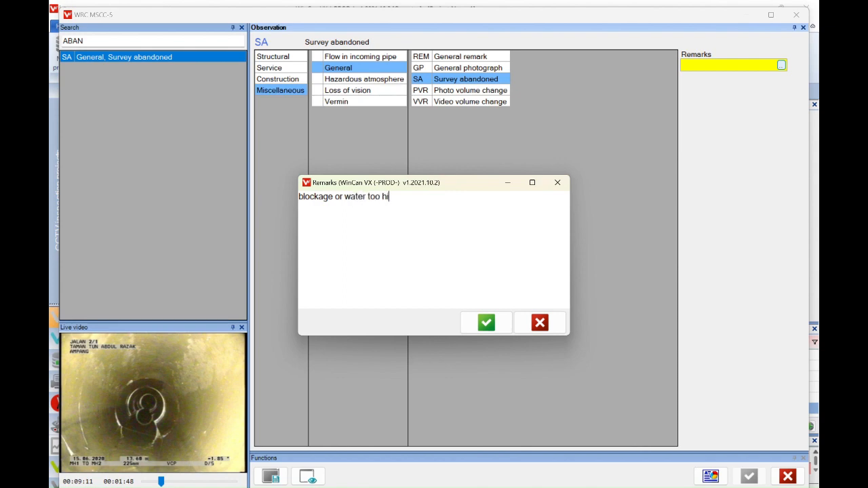
{"action": "type", "text": "gh"}
{"action": "left_click", "coordinate": [540, 322]}
Step: Search the code catalogue for FINI and choose MHF (Nodes, Finish, Manhole) as the observation code
{"action": "left_click_drag", "start_coordinate": [129, 42], "coordinate": [67, 42]}
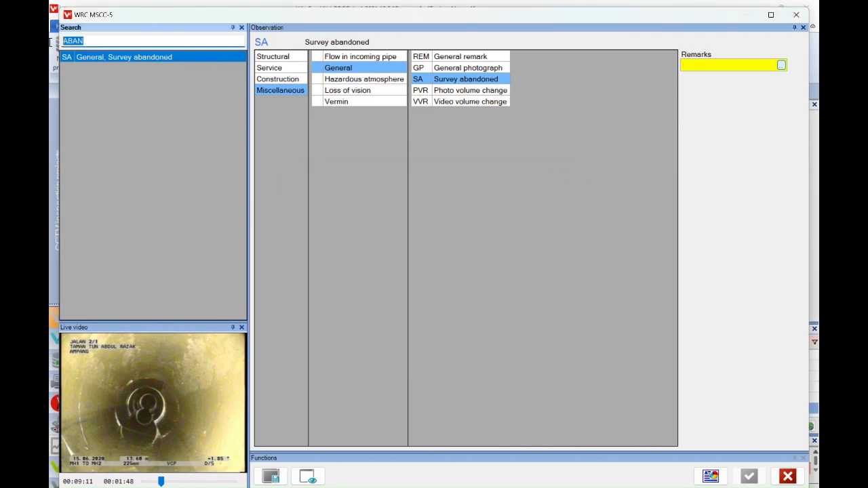
{"action": "type", "text": "FINI"}
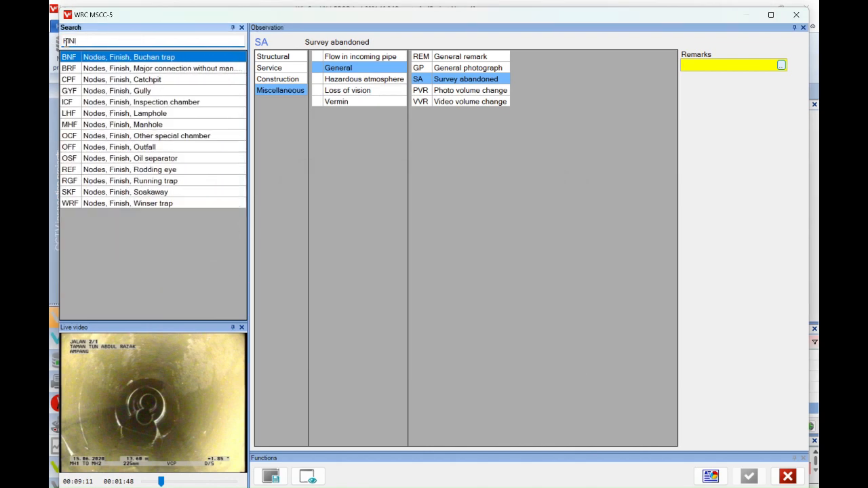
{"action": "left_click", "coordinate": [151, 125]}
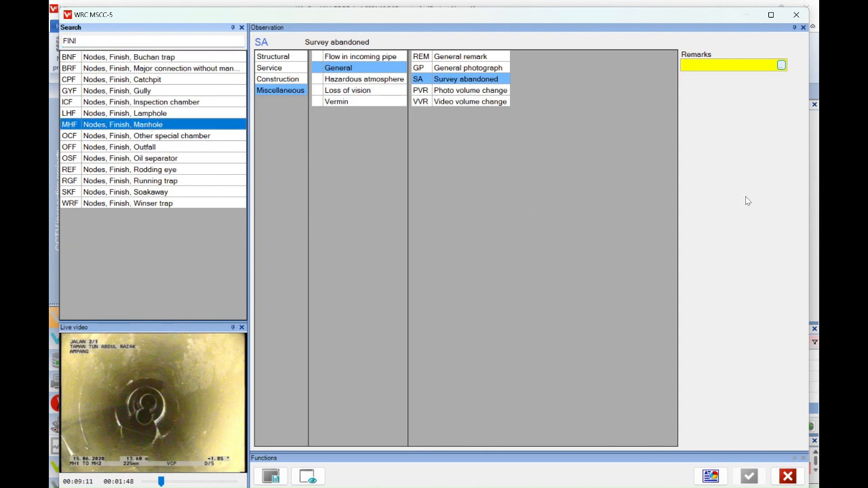
{"action": "double_click", "coordinate": [197, 128]}
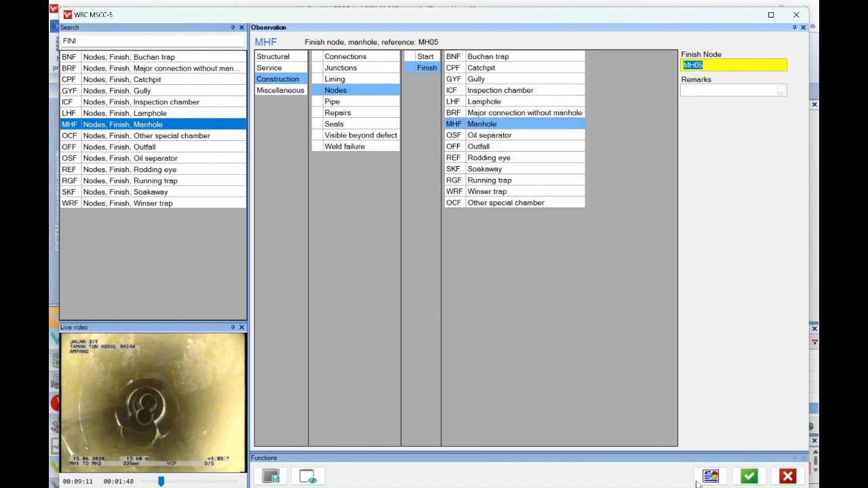
Step: Accept the manhole finish node at distance 50 with a captured Photo #1, and close the observation catalogue
{"action": "left_click", "coordinate": [750, 477]}
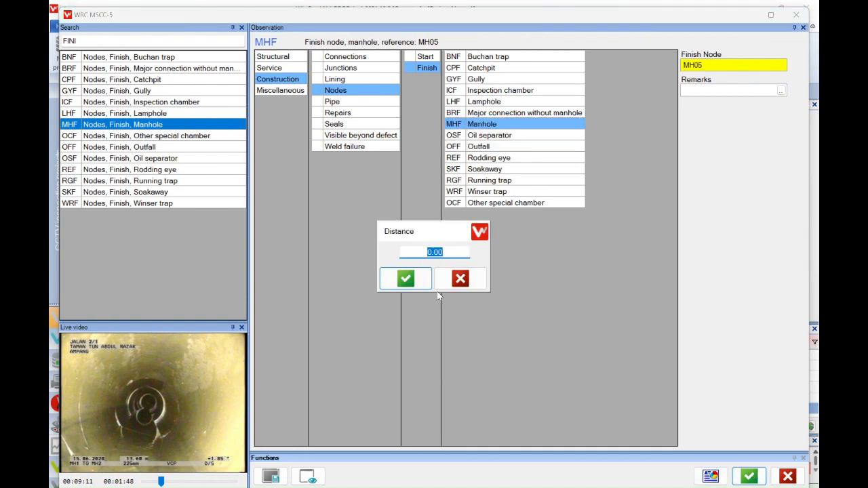
{"action": "type", "text": "50"}
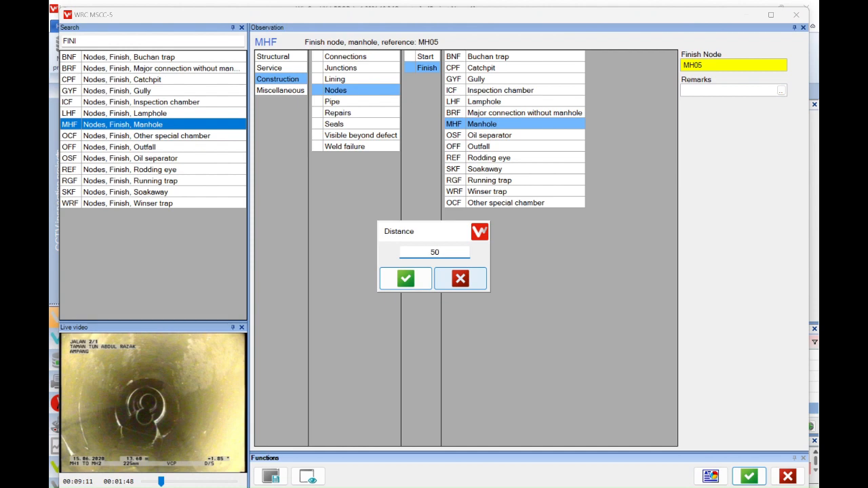
{"action": "left_click", "coordinate": [406, 278]}
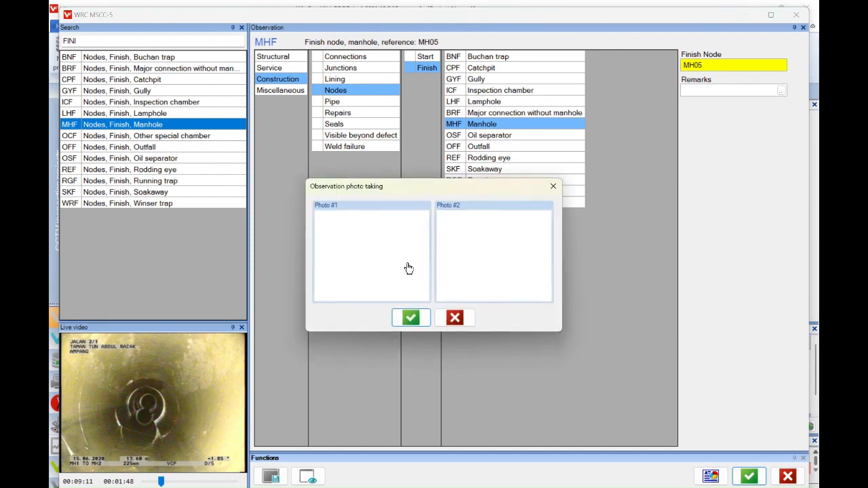
{"action": "left_click", "coordinate": [365, 263]}
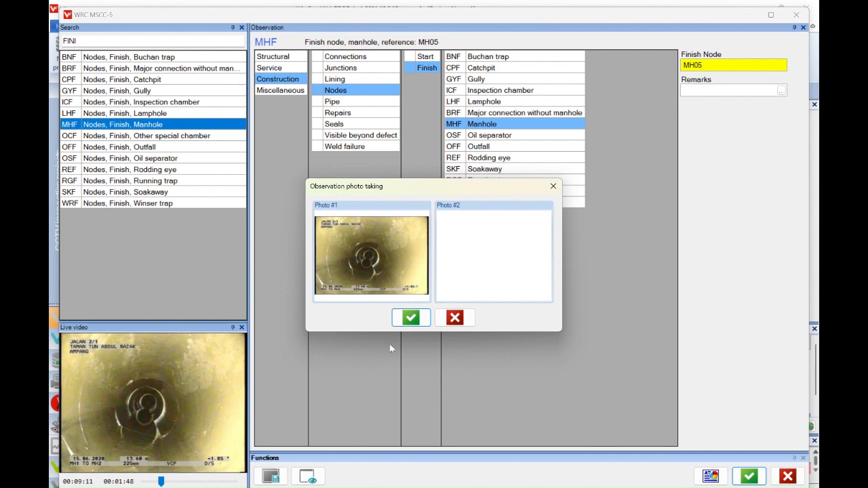
{"action": "left_click", "coordinate": [411, 317]}
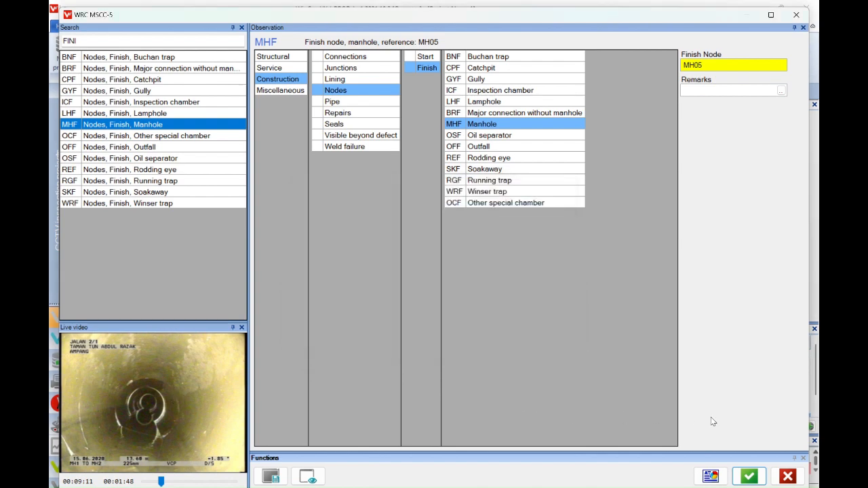
{"action": "left_click", "coordinate": [749, 477]}
{"action": "left_click", "coordinate": [787, 477]}
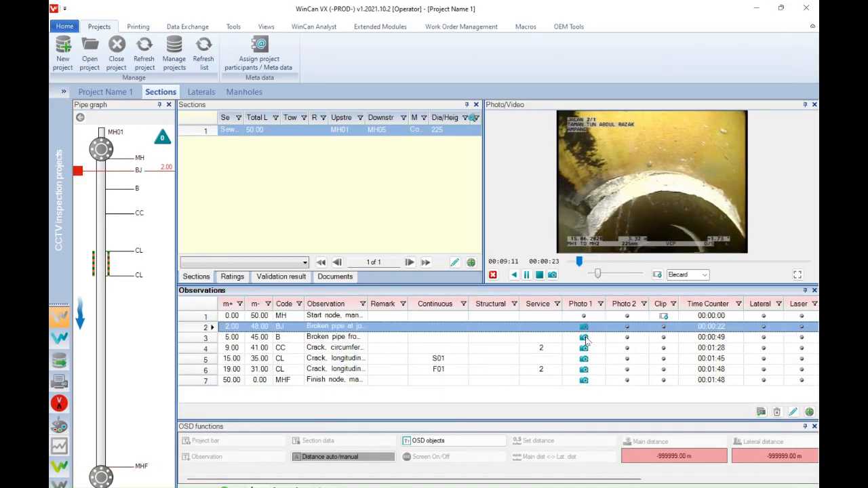
Step: Go through the observations' photo entries from the broken pipe at 5.00 m to the finish node, and cancel overwriting the existing photo
{"action": "left_click", "coordinate": [586, 340]}
{"action": "left_click", "coordinate": [587, 349]}
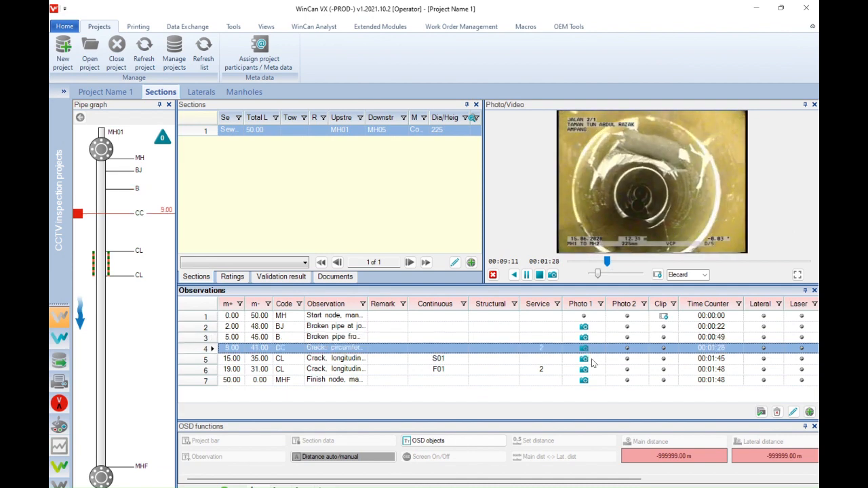
{"action": "left_click", "coordinate": [586, 359]}
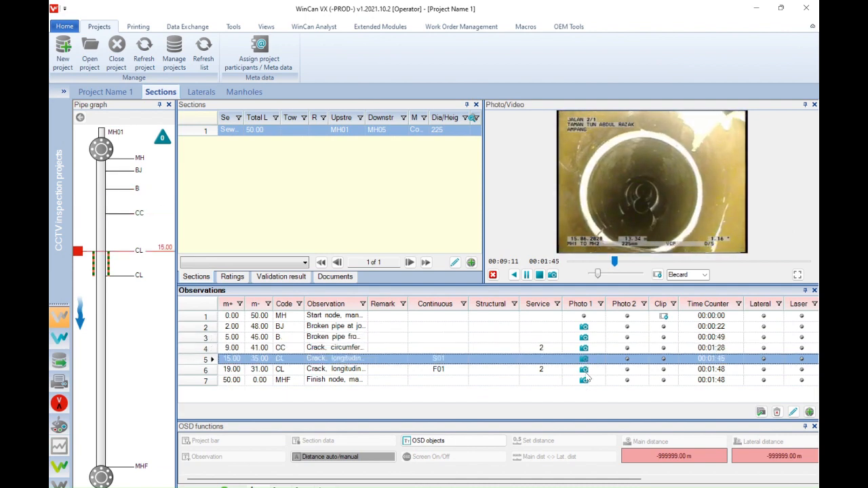
{"action": "left_click", "coordinate": [587, 371]}
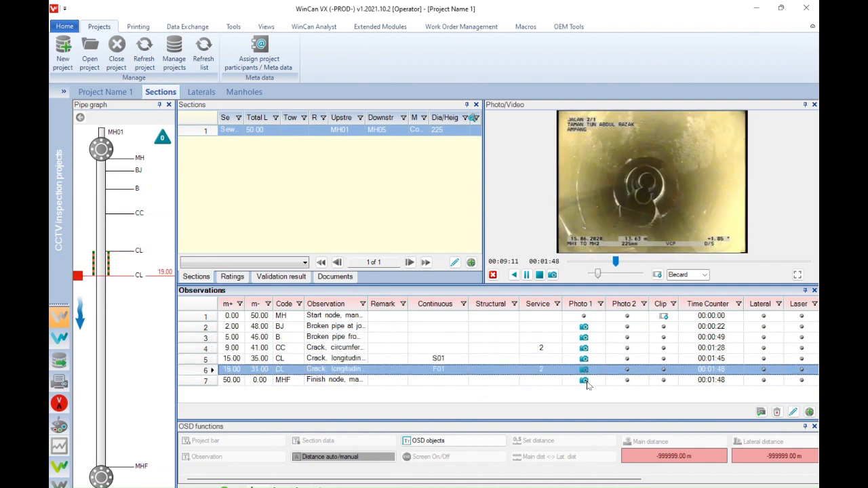
{"action": "left_click", "coordinate": [588, 382]}
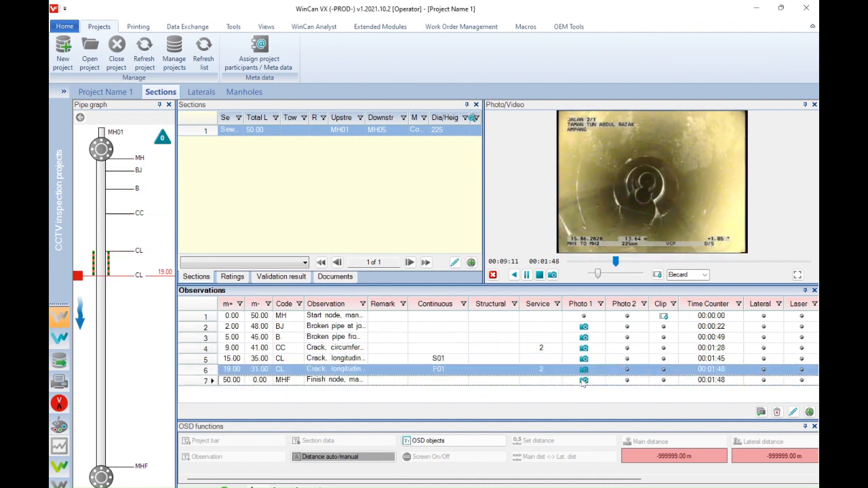
{"action": "left_click", "coordinate": [587, 383]}
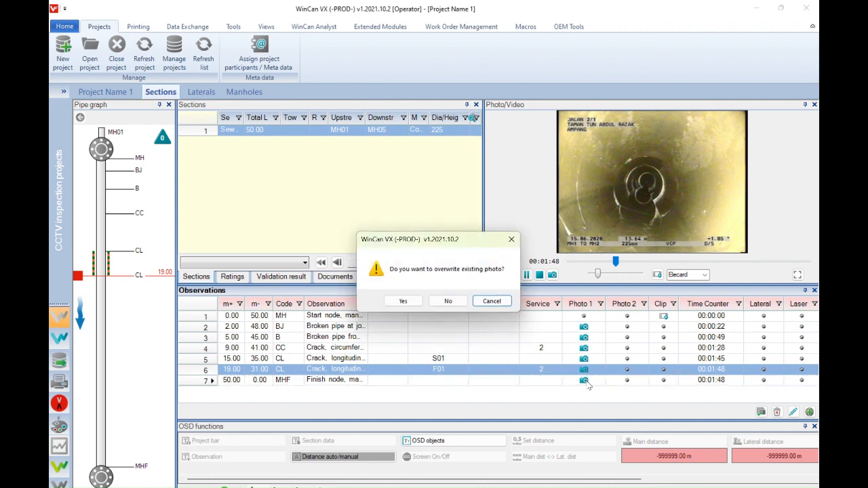
{"action": "left_click", "coordinate": [492, 302]}
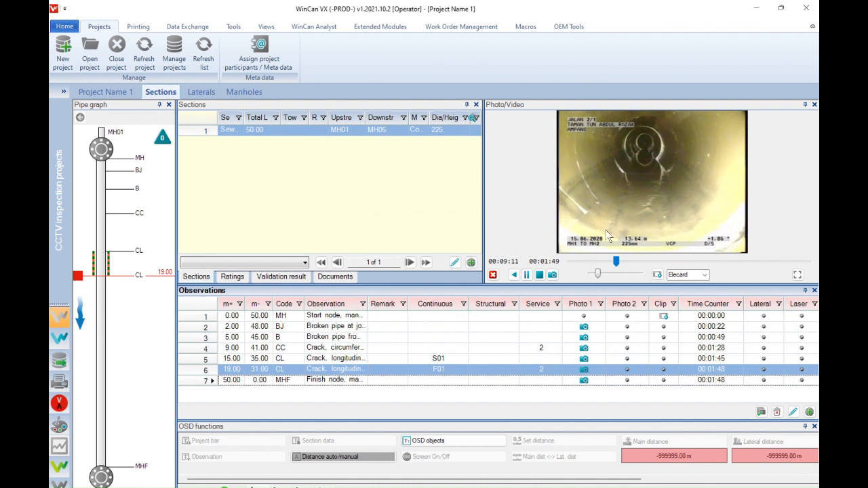
Step: Pause the video and review its frames for the observations from the broken pipe at 5.00 m to the finish node
{"action": "left_click", "coordinate": [527, 275]}
{"action": "left_click", "coordinate": [583, 337]}
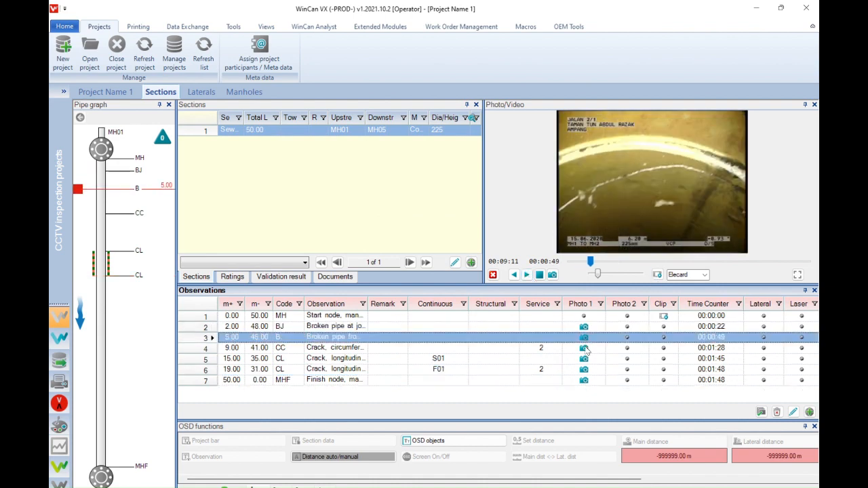
{"action": "left_click", "coordinate": [586, 350]}
{"action": "left_click", "coordinate": [587, 360]}
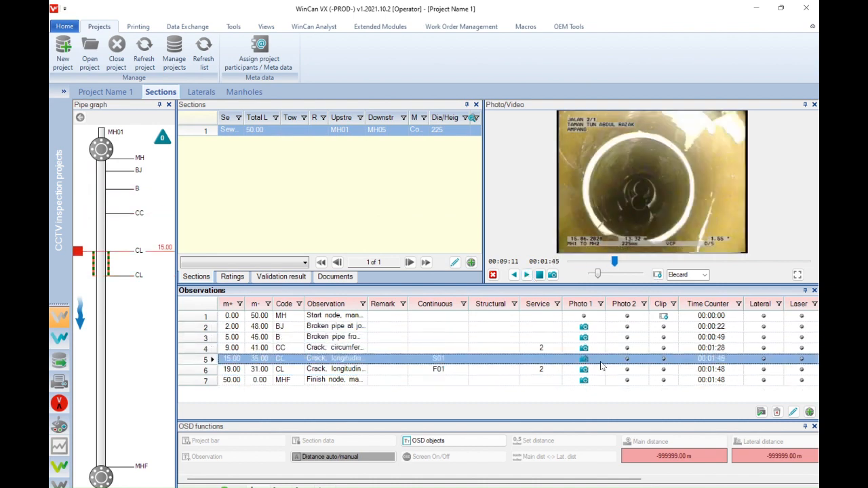
{"action": "left_click", "coordinate": [587, 370]}
{"action": "left_click", "coordinate": [584, 380]}
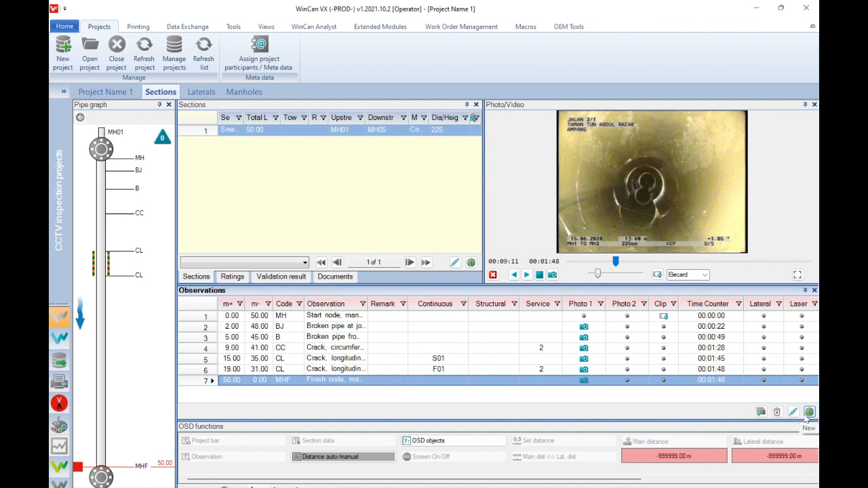
Step: View the project's laterals and manholes lists
{"action": "left_click", "coordinate": [201, 95]}
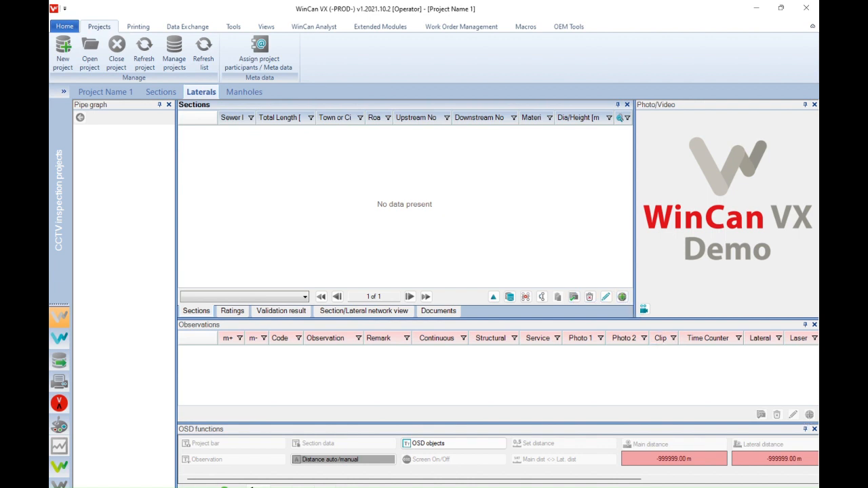
{"action": "left_click", "coordinate": [244, 92]}
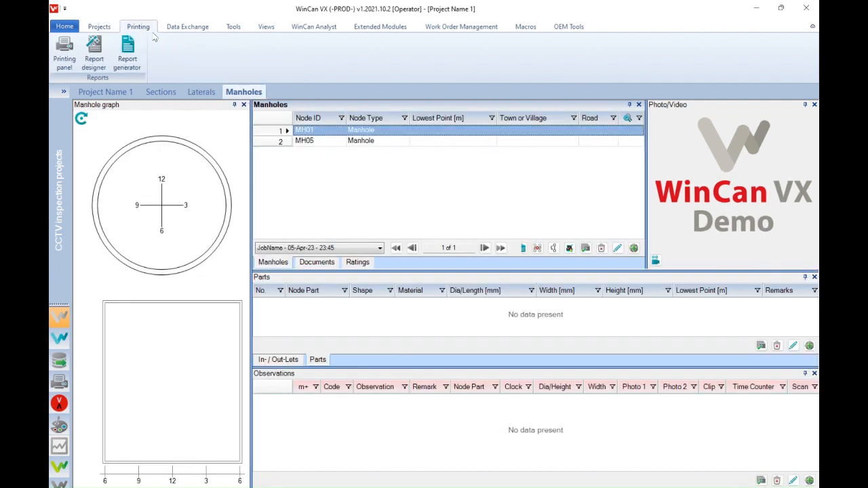
Step: Open the printing panel and include the Section and Node groups in the WinCan report
{"action": "left_click", "coordinate": [65, 53]}
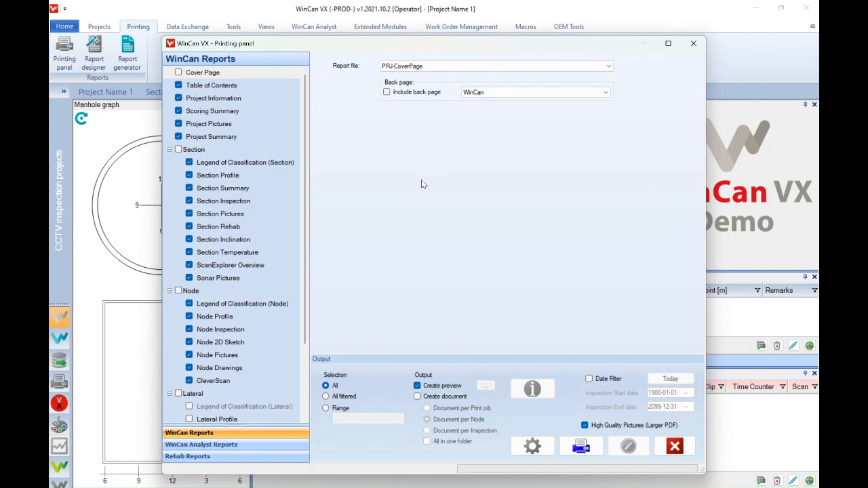
{"action": "left_click", "coordinate": [184, 74]}
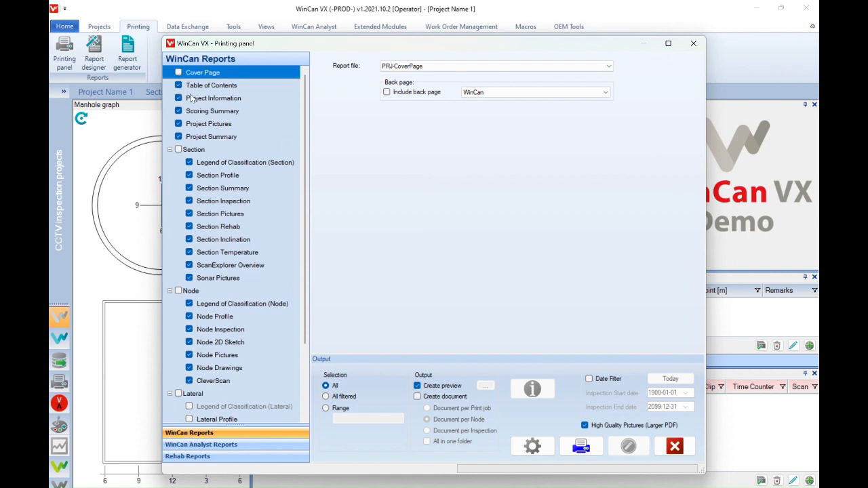
{"action": "left_click", "coordinate": [178, 85]}
{"action": "left_click", "coordinate": [179, 97]}
{"action": "left_click", "coordinate": [179, 86]}
{"action": "left_click", "coordinate": [178, 149]}
{"action": "left_click", "coordinate": [179, 290]}
{"action": "scroll", "coordinate": [260, 342], "scroll_direction": "down", "scroll_amount": 3}
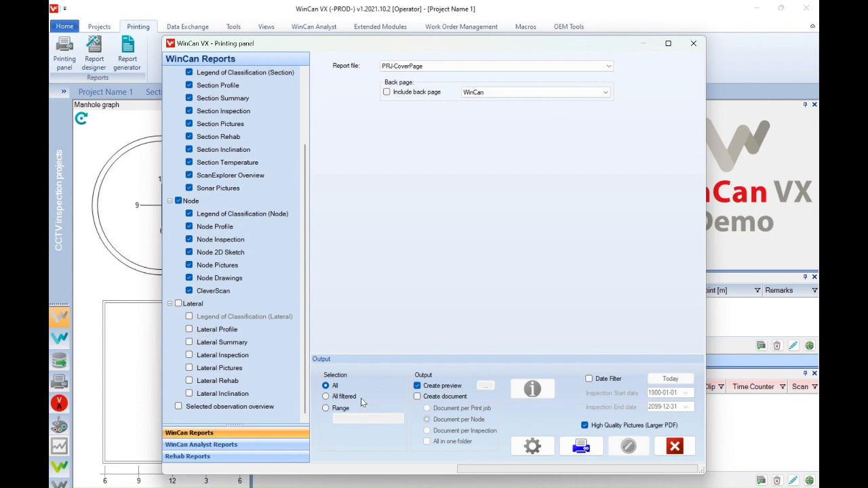
Step: Set the report output to all items with a preview and without document creation, and generate the report
{"action": "left_click", "coordinate": [326, 408]}
{"action": "left_click", "coordinate": [353, 420]}
{"action": "left_click", "coordinate": [325, 386]}
{"action": "left_click", "coordinate": [417, 396]}
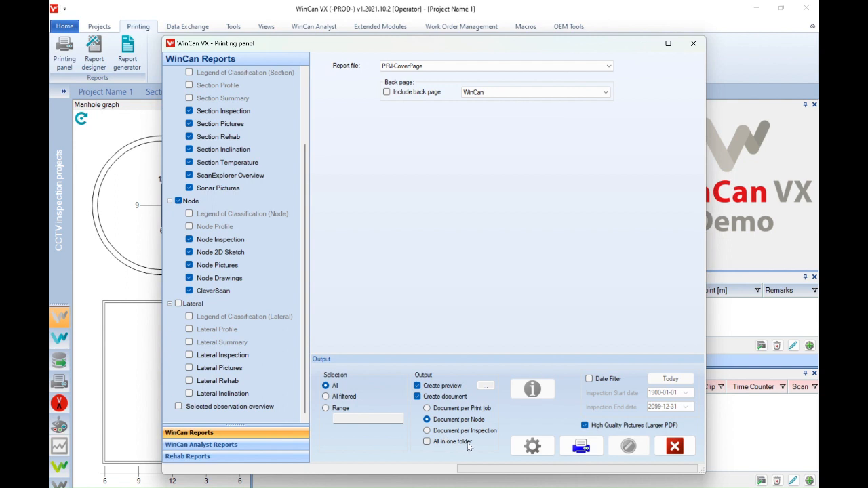
{"action": "left_click", "coordinate": [417, 398]}
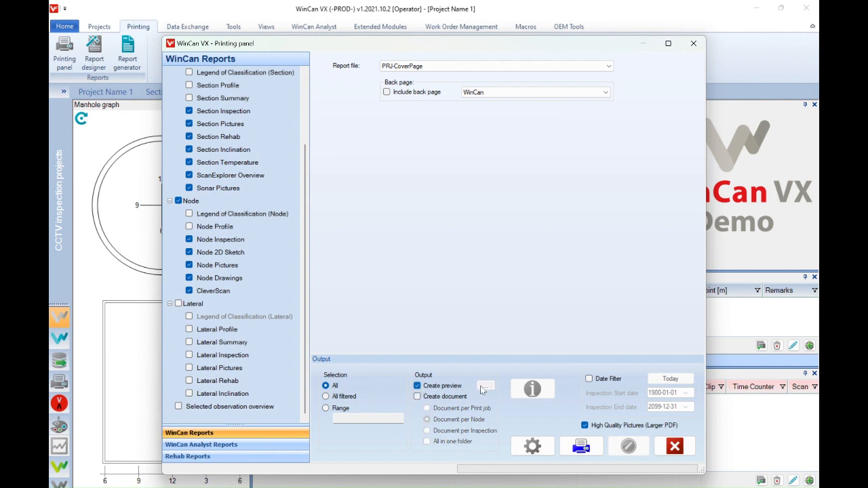
{"action": "left_click", "coordinate": [582, 447]}
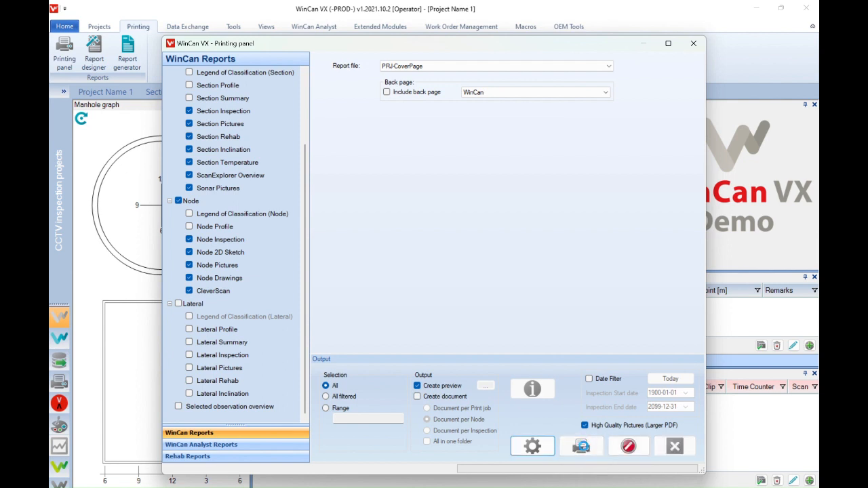
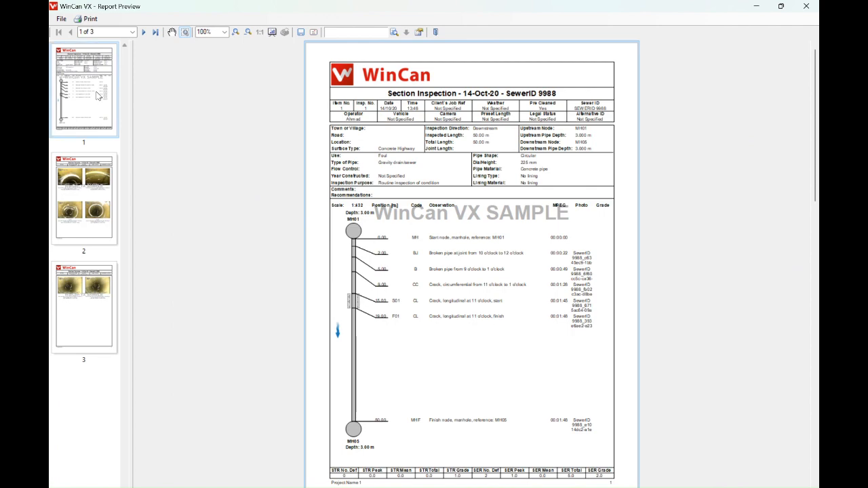
Step: Examine the section picture pages of the report preview and return to the Section Inspection page
{"action": "left_click", "coordinate": [111, 190]}
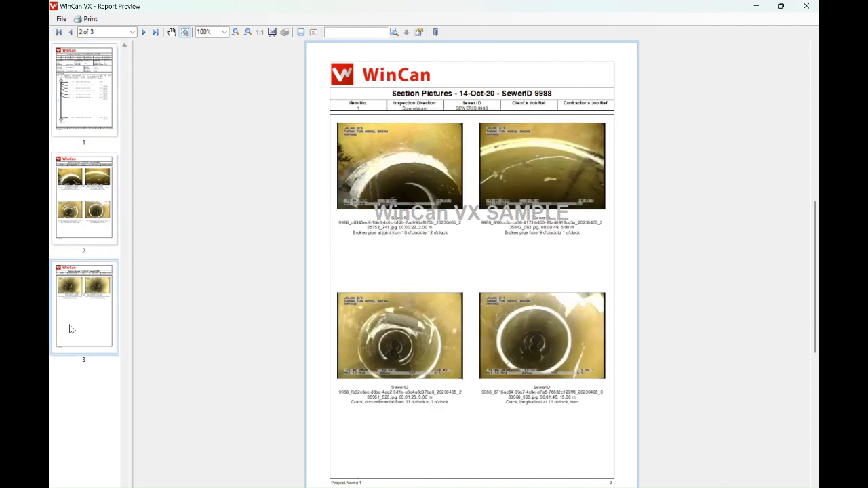
{"action": "left_click", "coordinate": [69, 329]}
{"action": "scroll", "coordinate": [312, 246], "scroll_direction": "up", "scroll_amount": 10}
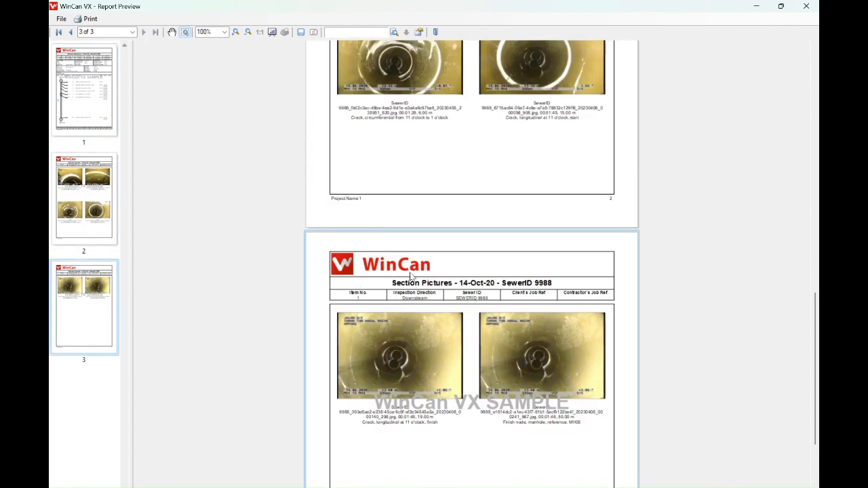
{"action": "scroll", "coordinate": [536, 310], "scroll_direction": "up", "scroll_amount": 5}
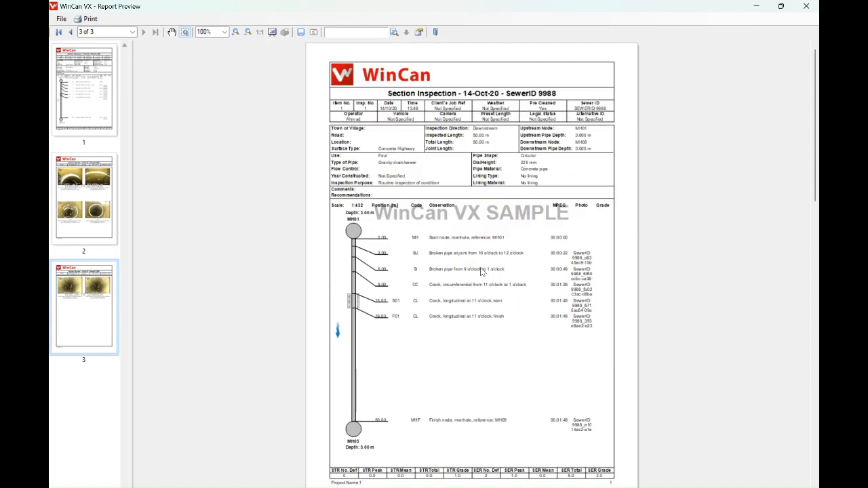
{"action": "left_click", "coordinate": [96, 92]}
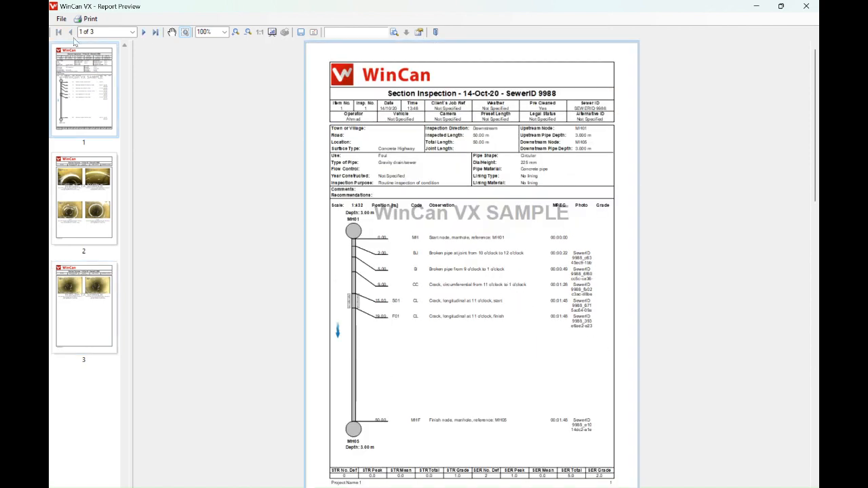
Step: Open the print dialog for the previewed report, dismiss it and close the report preview
{"action": "left_click", "coordinate": [86, 19]}
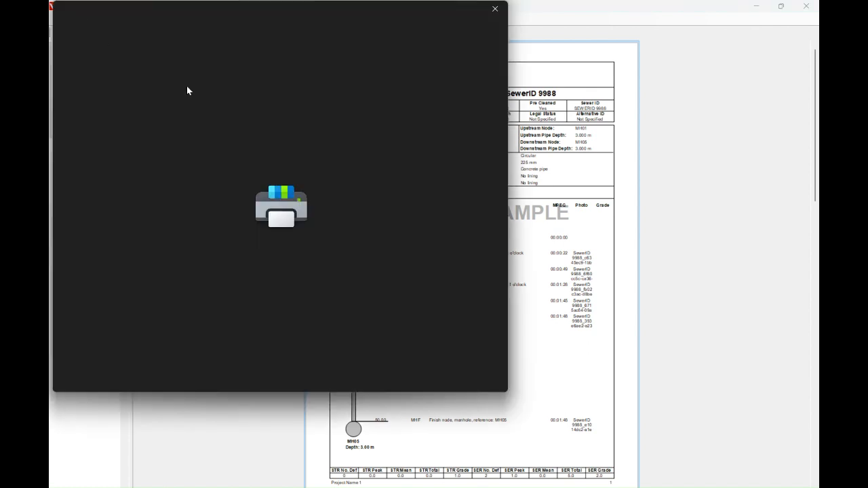
{"action": "left_click", "coordinate": [501, 13]}
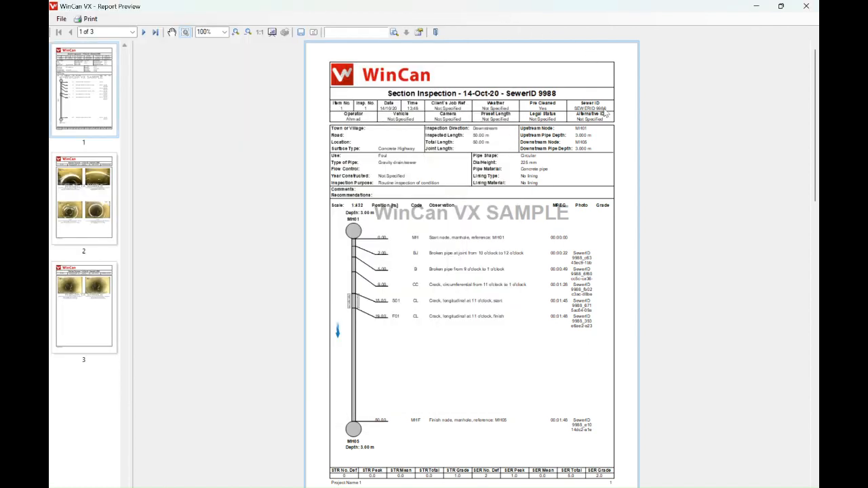
{"action": "left_click", "coordinate": [806, 6]}
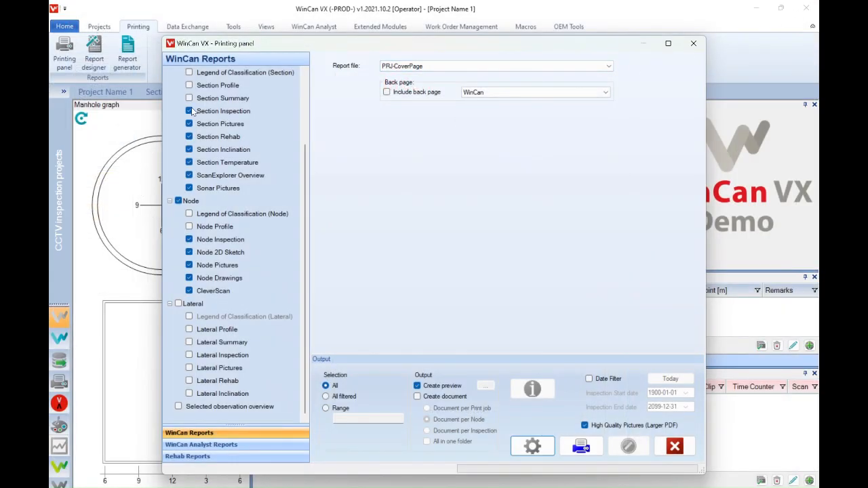
Step: Add Table of Contents, Project Information, Scoring Summary, Project Pictures and Project Summary to the report and generate its preview
{"action": "scroll", "coordinate": [211, 103], "scroll_direction": "up", "scroll_amount": 3}
{"action": "left_click", "coordinate": [186, 86]}
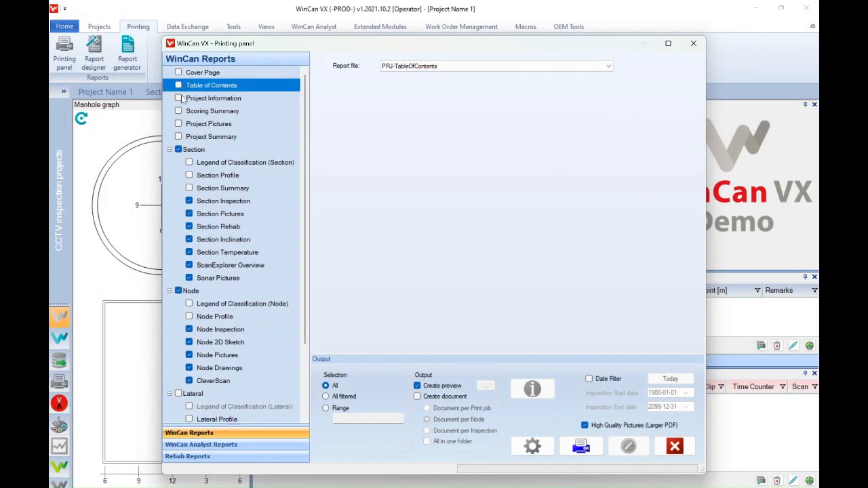
{"action": "left_click", "coordinate": [178, 85]}
{"action": "left_click", "coordinate": [178, 110]}
{"action": "left_click", "coordinate": [179, 123]}
{"action": "left_click", "coordinate": [178, 137]}
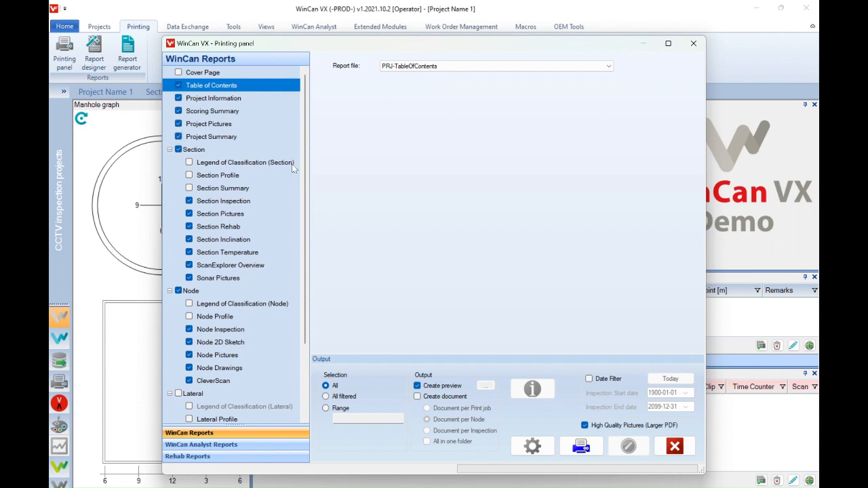
{"action": "left_click", "coordinate": [578, 453]}
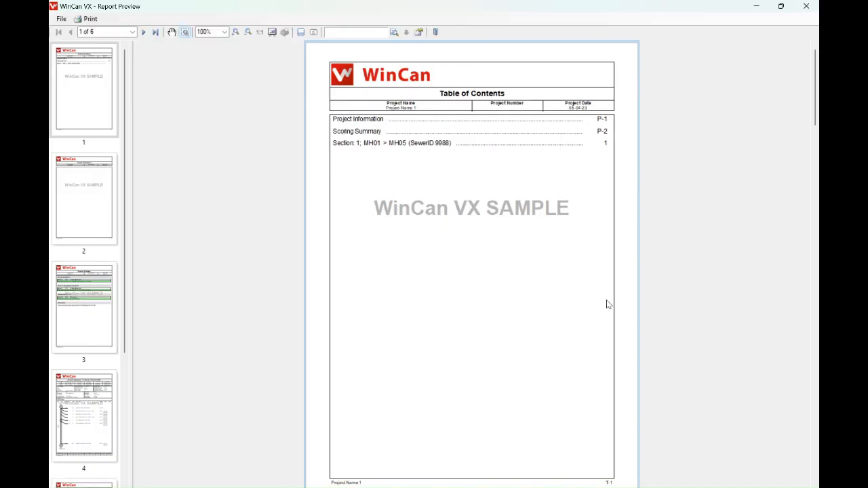
Step: Examine the previewed report's contents, project information, scoring summary, section inspection and section picture pages, and close the preview
{"action": "left_click", "coordinate": [88, 198]}
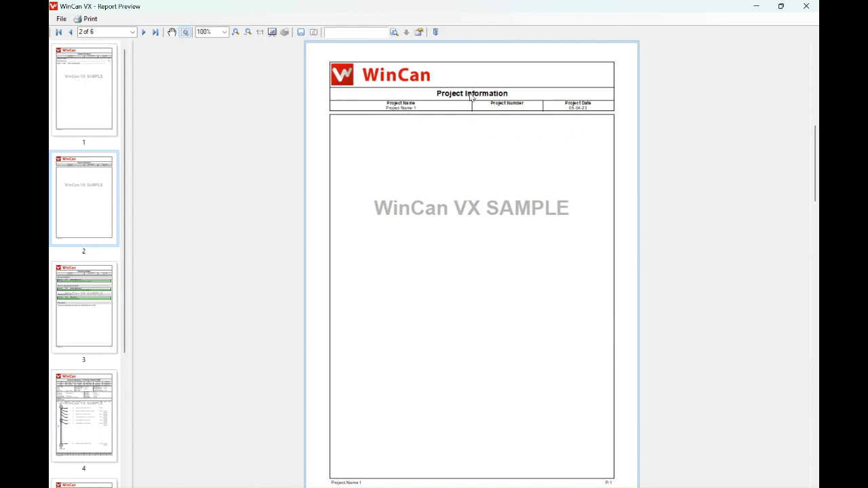
{"action": "left_click", "coordinate": [88, 276]}
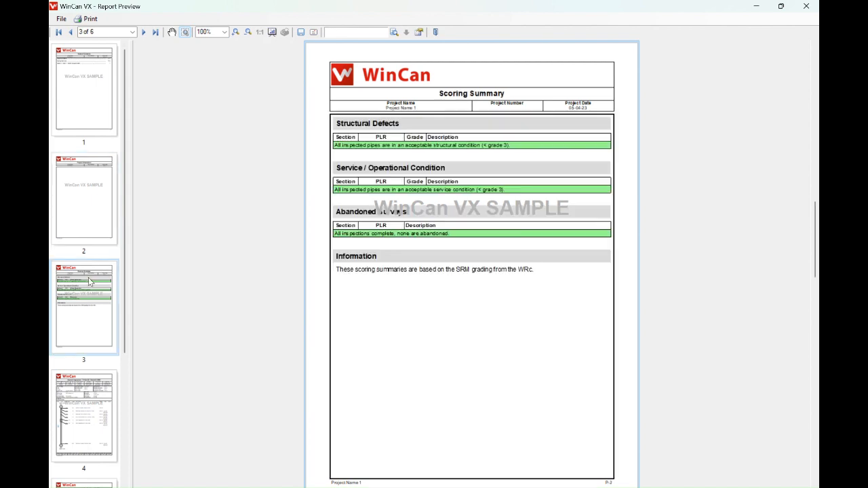
{"action": "left_click", "coordinate": [69, 92]}
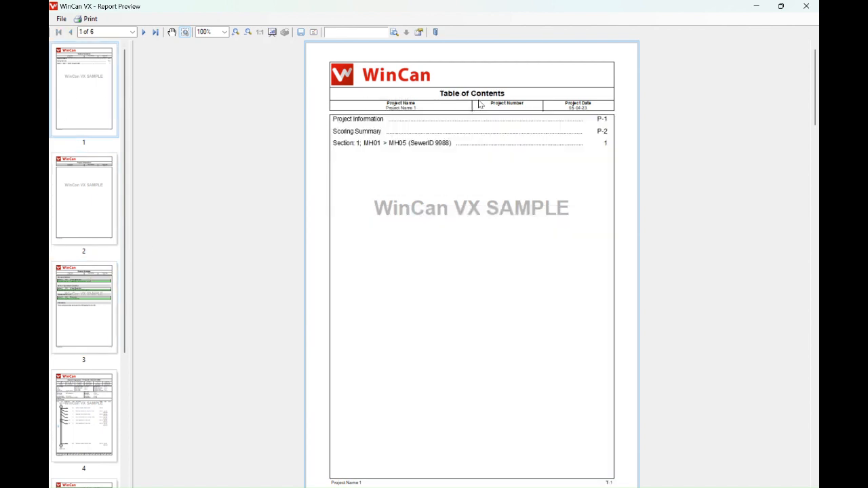
{"action": "left_click", "coordinate": [68, 196]}
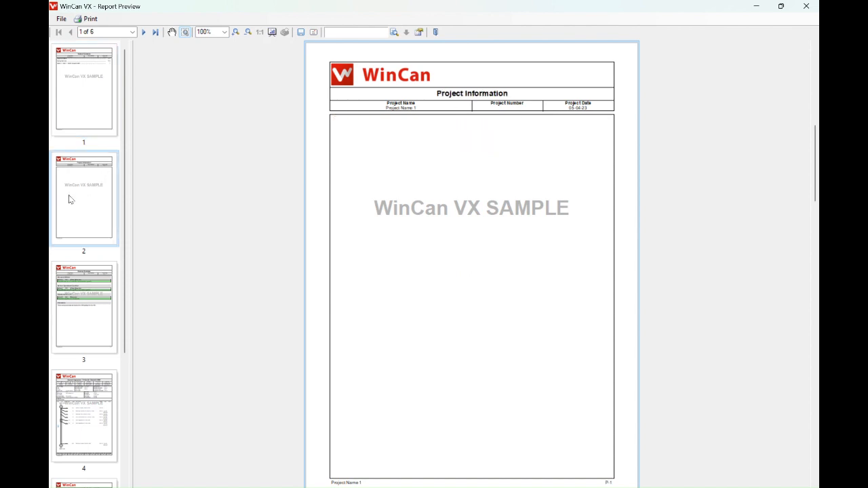
{"action": "left_click", "coordinate": [79, 299]}
{"action": "left_click", "coordinate": [60, 425]}
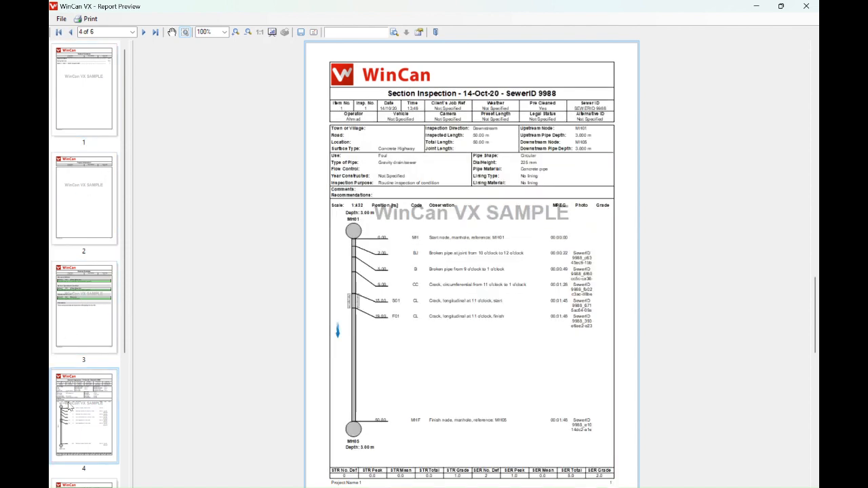
{"action": "scroll", "coordinate": [71, 407], "scroll_direction": "down", "scroll_amount": 2}
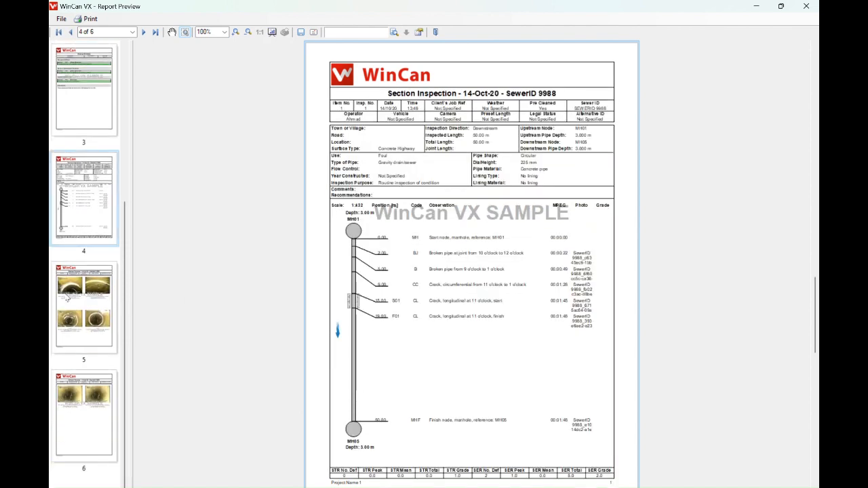
{"action": "left_click", "coordinate": [90, 301]}
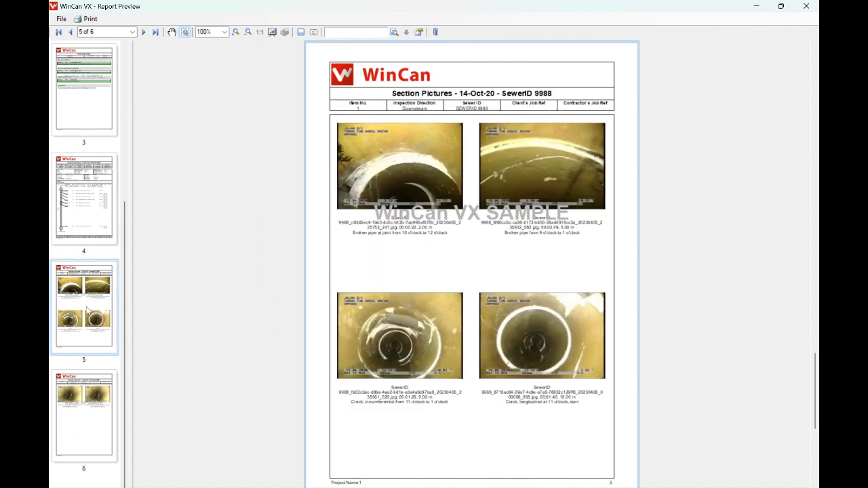
{"action": "left_click", "coordinate": [83, 399]}
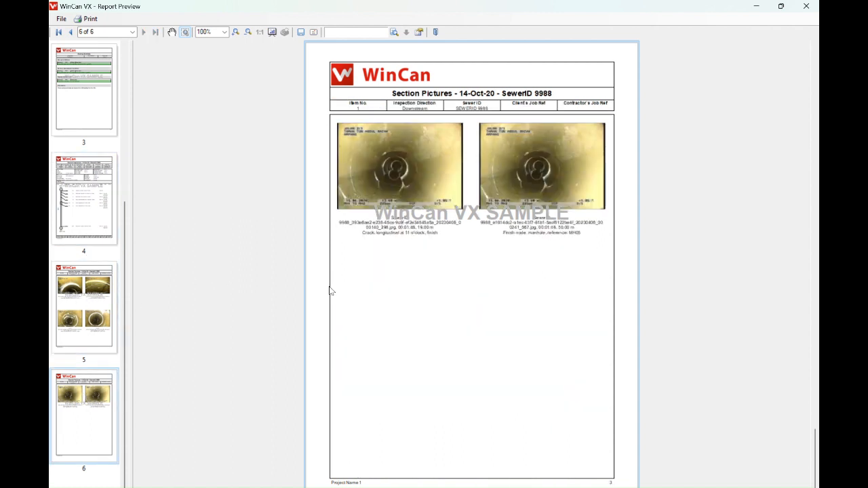
{"action": "scroll", "coordinate": [64, 215], "scroll_direction": "up", "scroll_amount": 5}
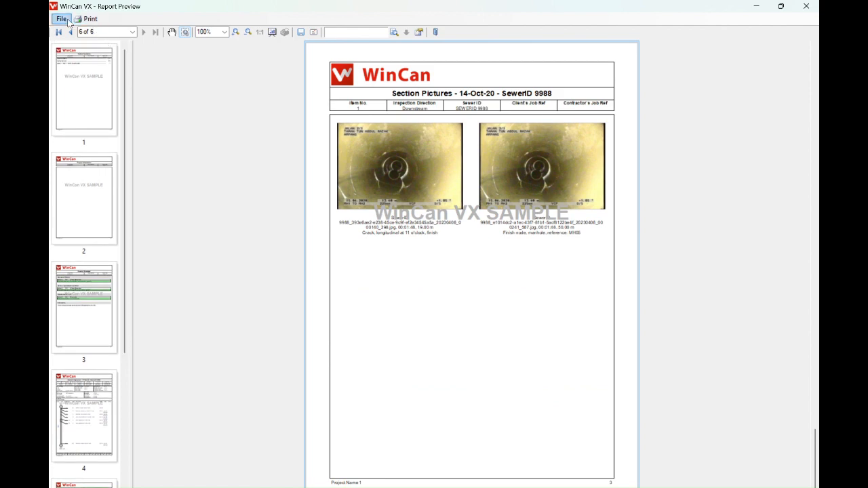
{"action": "left_click", "coordinate": [807, 7]}
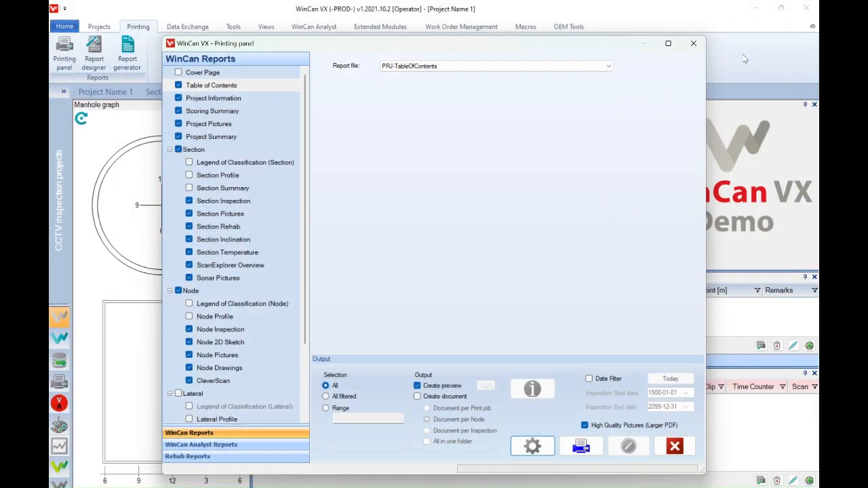
Step: Try adding a draft watermark to the report in the print settings, and clear and disable it again
{"action": "left_click", "coordinate": [533, 446]}
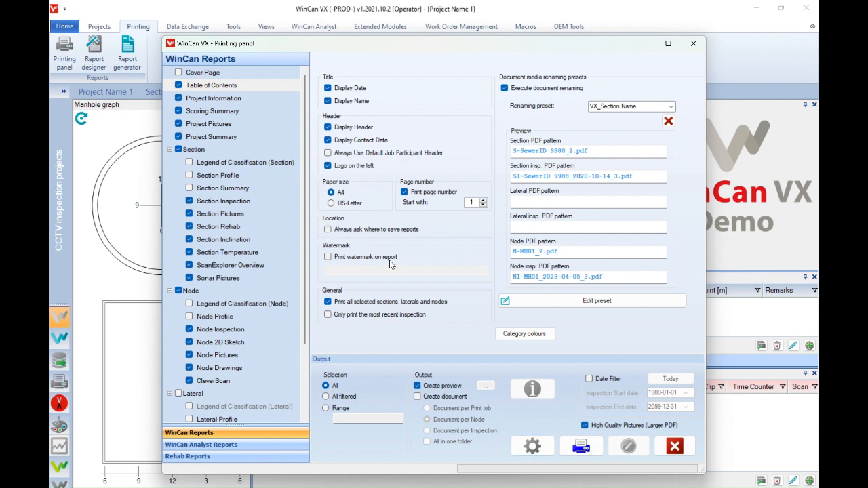
{"action": "left_click", "coordinate": [328, 256]}
{"action": "left_click", "coordinate": [343, 270]}
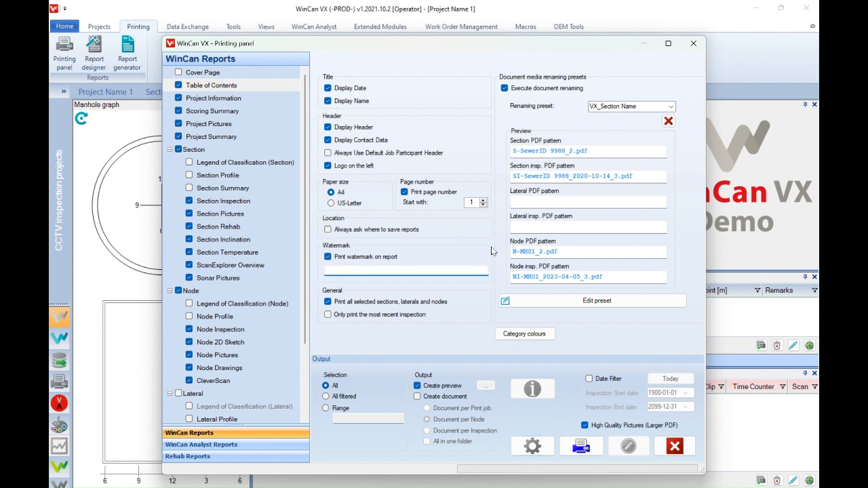
{"action": "type", "text": "Draf"}
{"action": "key", "text": "BackSpace"}
{"action": "key", "text": "BackSpace"}
{"action": "key", "text": "BackSpace"}
{"action": "key", "text": "BackSpace"}
{"action": "key", "text": "BackSpace"}
{"action": "left_click", "coordinate": [328, 256]}
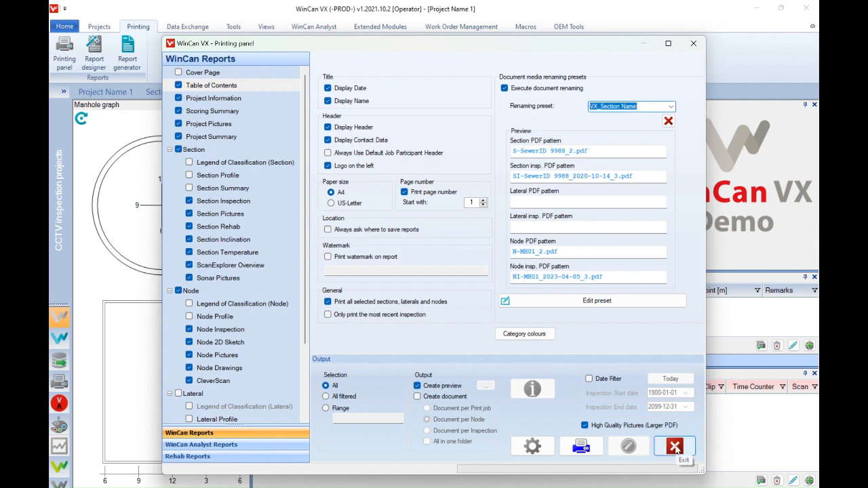
Step: Exit the printing panel and open the program and license information page
{"action": "left_click", "coordinate": [675, 447]}
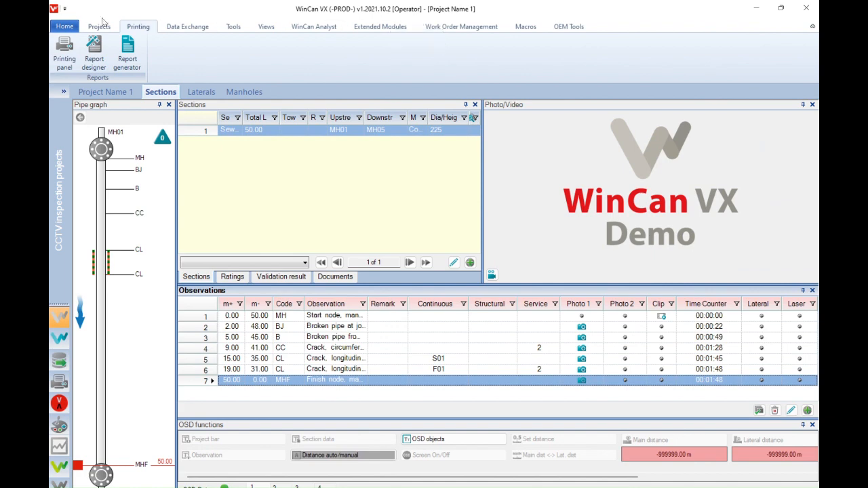
{"action": "left_click", "coordinate": [65, 25]}
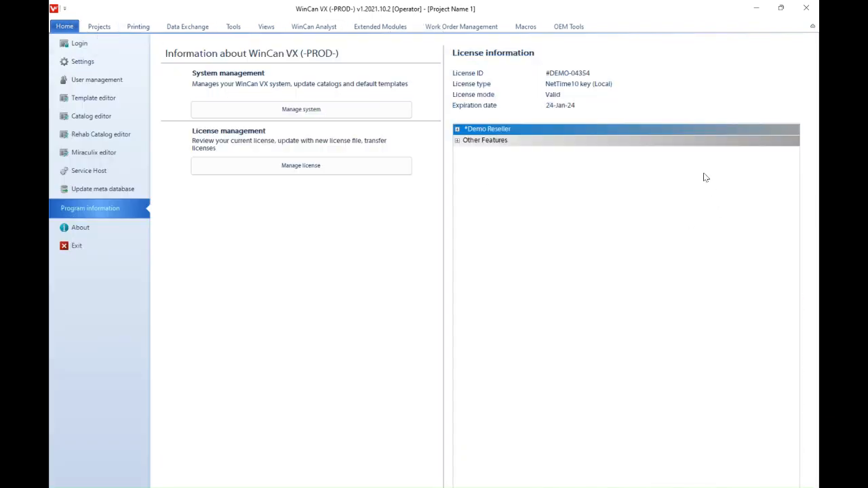